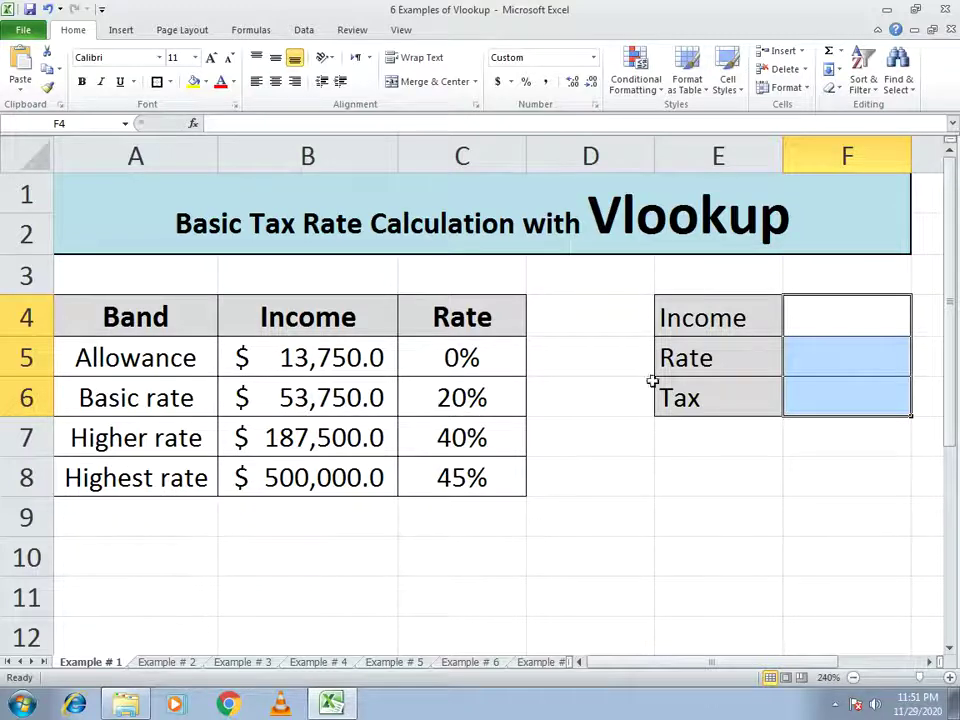
- Look through the workbook's VLOOKUP example worksheets and return to the Example # 1 sheet
{"action": "left_click", "coordinate": [190, 664]}
{"action": "left_click", "coordinate": [242, 664]}
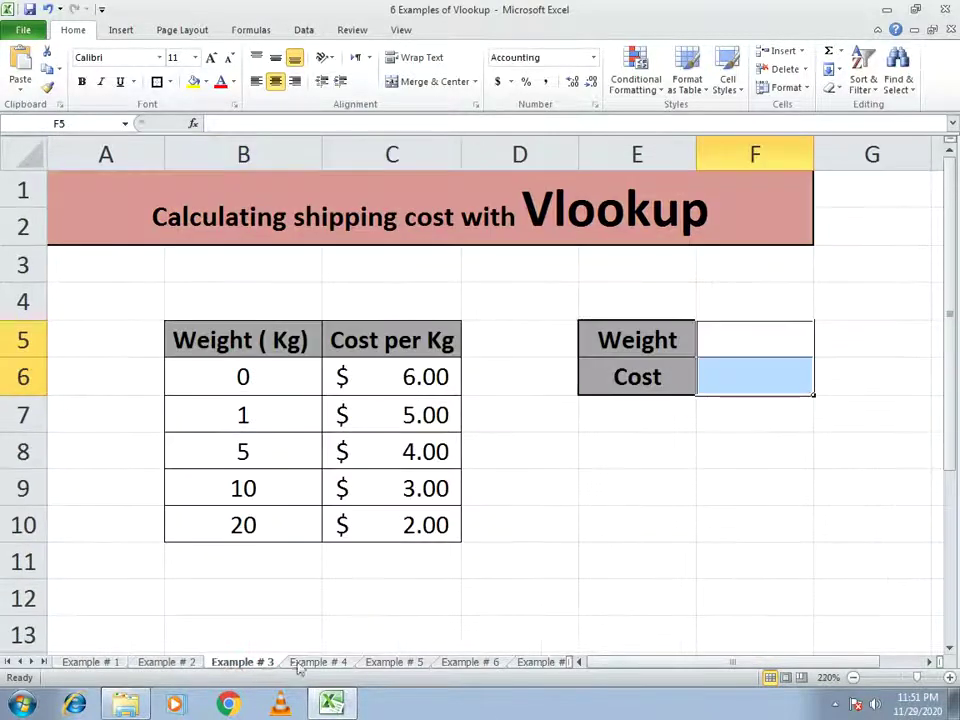
{"action": "left_click", "coordinate": [308, 664]}
{"action": "left_click", "coordinate": [388, 664]}
{"action": "left_click", "coordinate": [442, 664]}
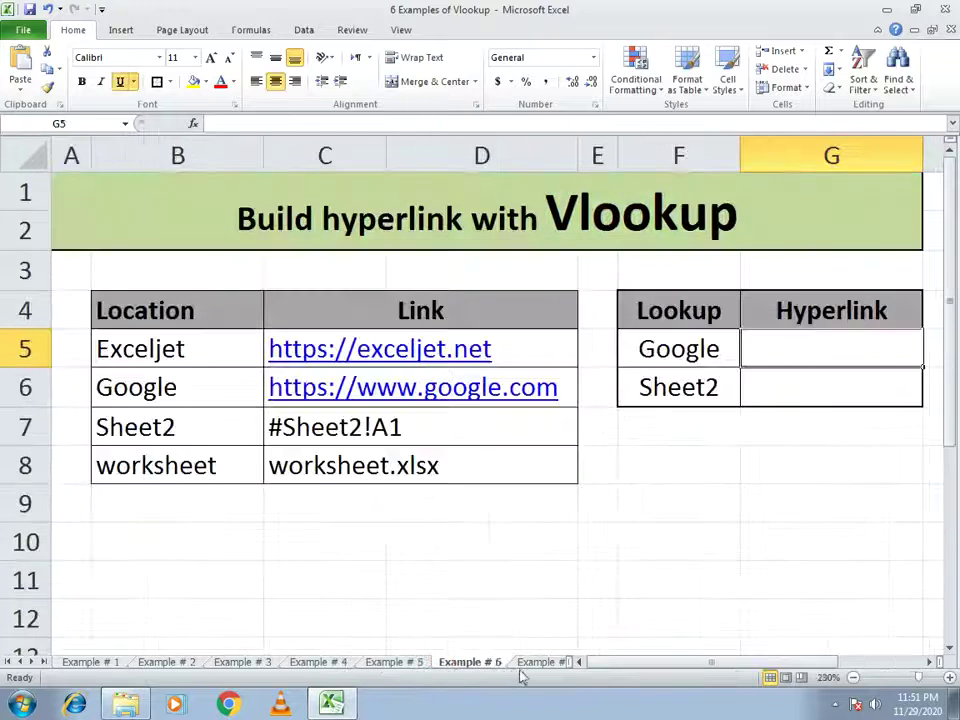
{"action": "left_click", "coordinate": [530, 663]}
{"action": "left_click", "coordinate": [82, 664]}
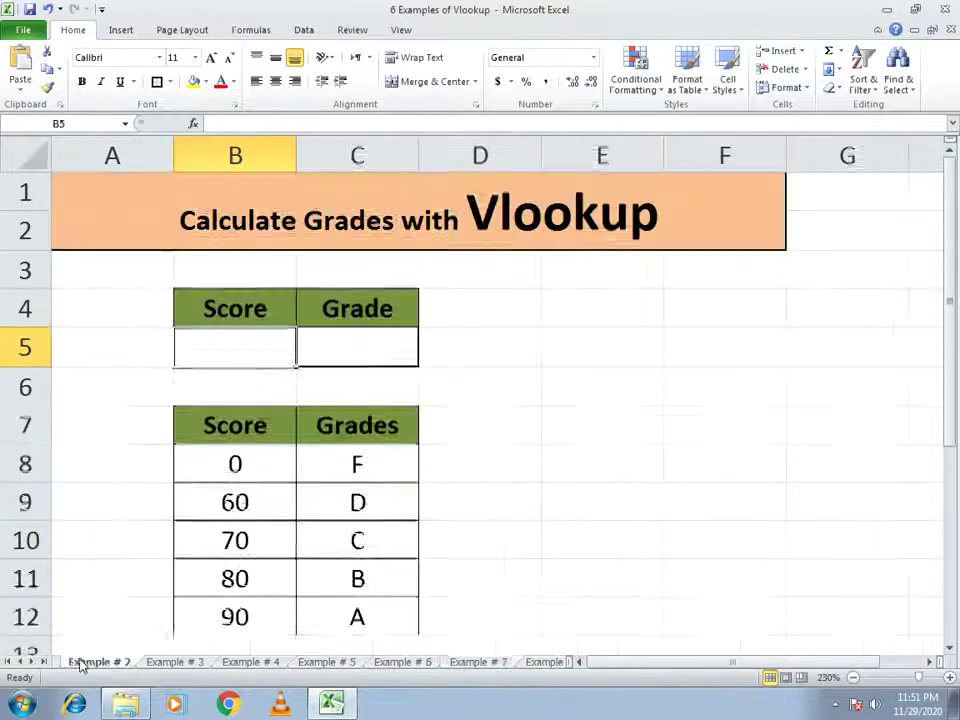
{"action": "left_click", "coordinate": [20, 662]}
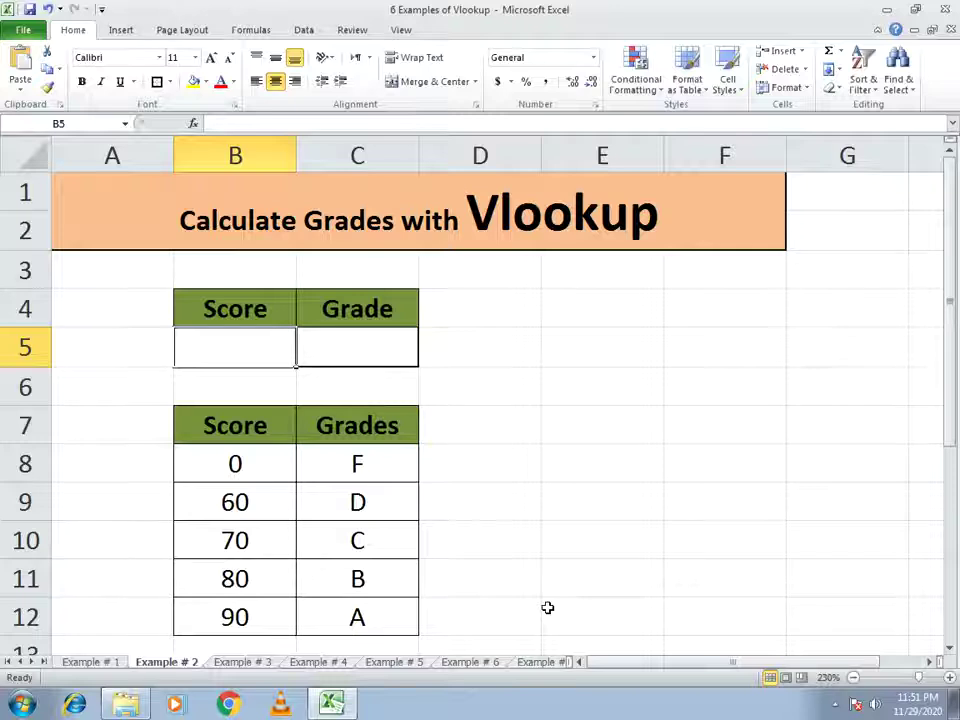
{"action": "left_click", "coordinate": [112, 661]}
{"action": "left_click", "coordinate": [490, 544]}
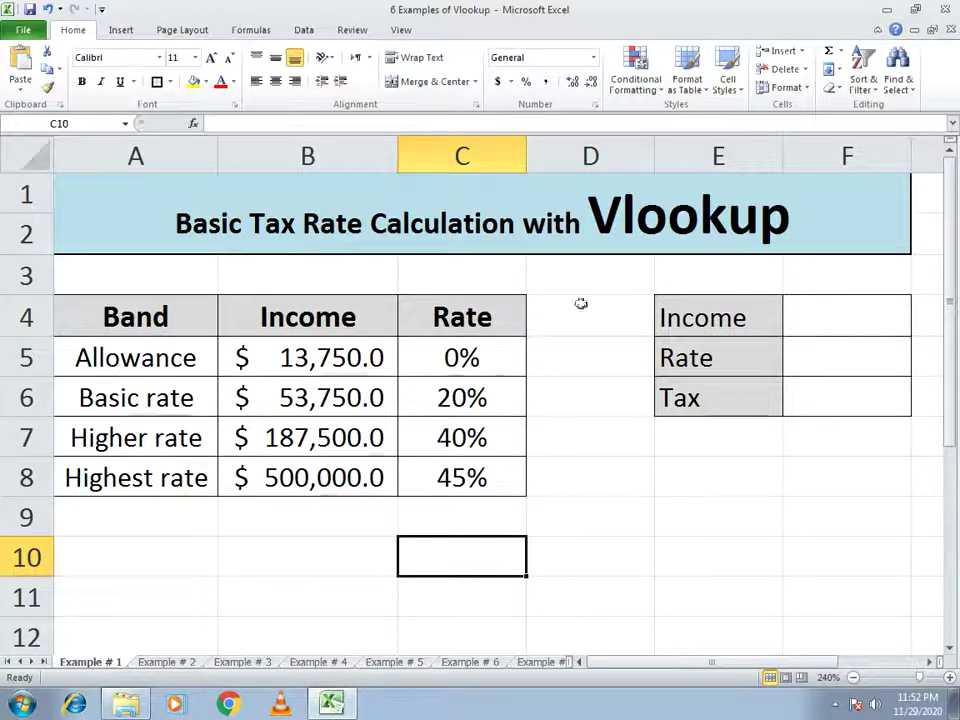
- Begin a VLOOKUP formula in the Rate cell F5 with the income cell F4 as the lookup value
{"action": "left_click", "coordinate": [816, 368]}
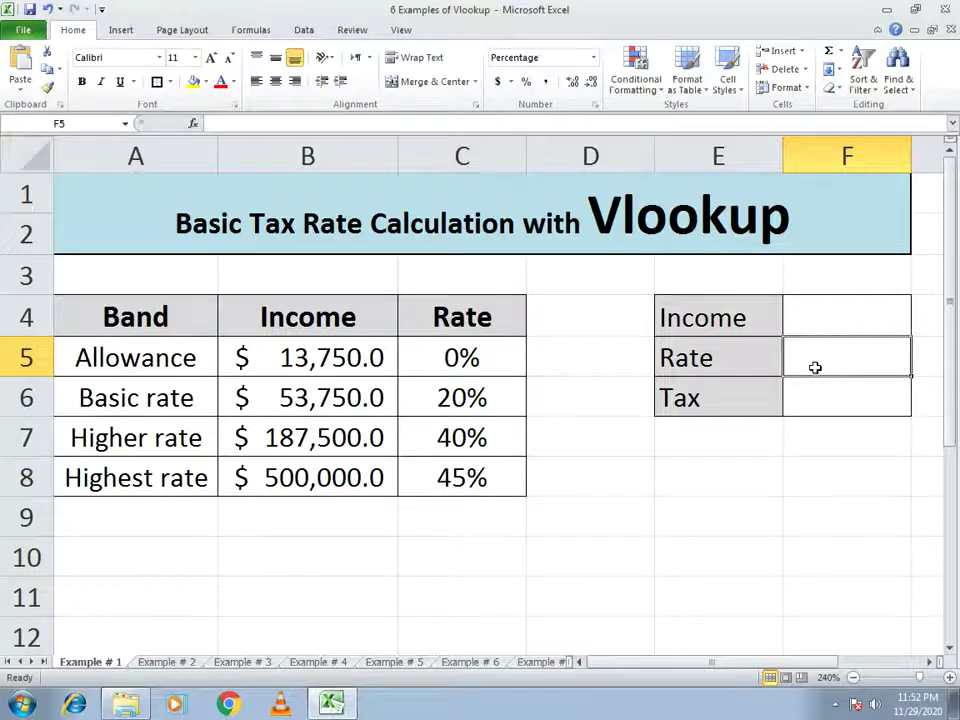
{"action": "type", "text": "=vlok"}
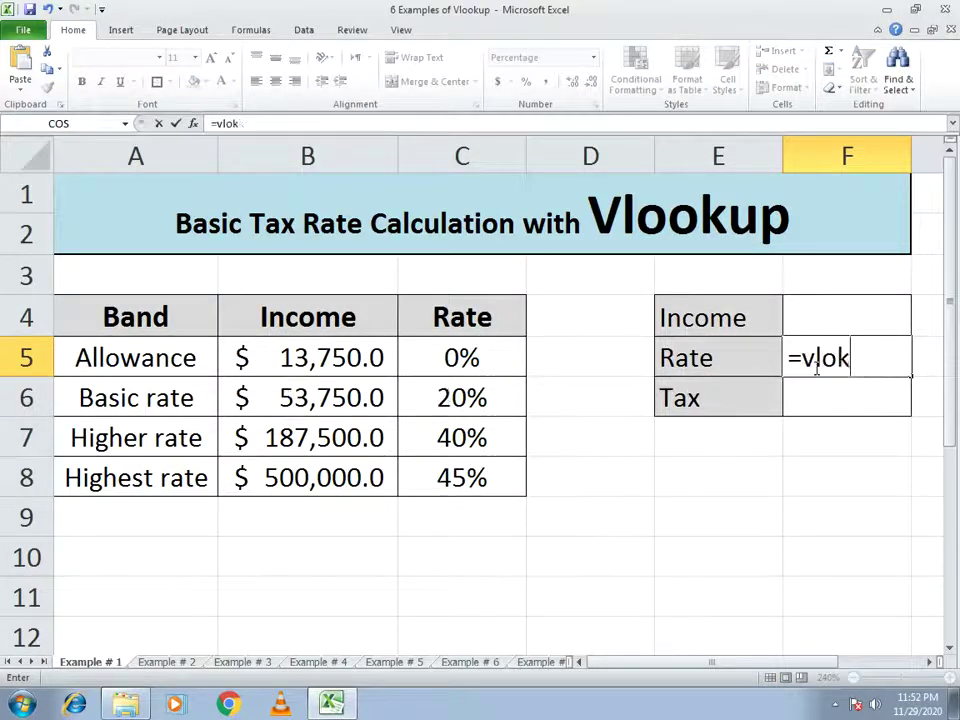
{"action": "key", "text": "BackSpace"}
{"action": "type", "text": "oku"}
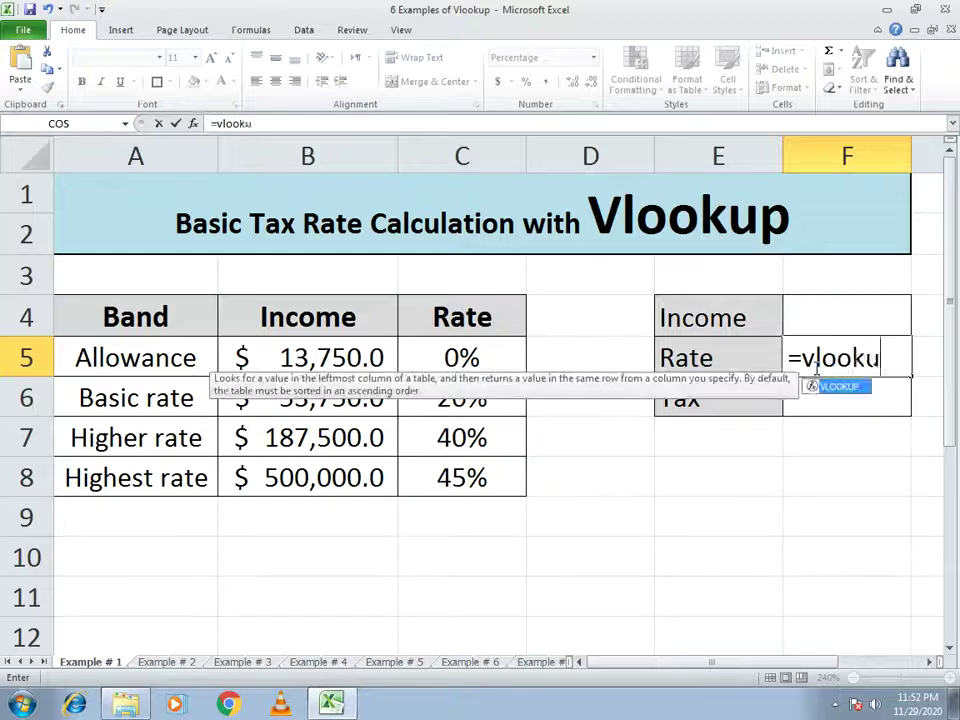
{"action": "type", "text": "p("}
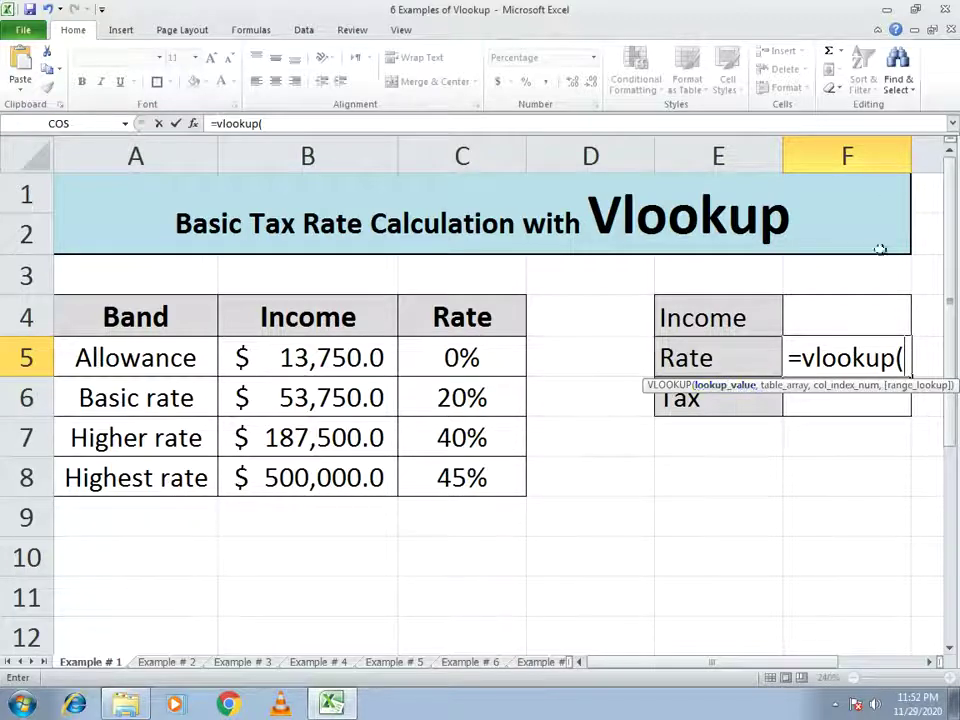
{"action": "left_click", "coordinate": [857, 315]}
{"action": "type", "text": ","}
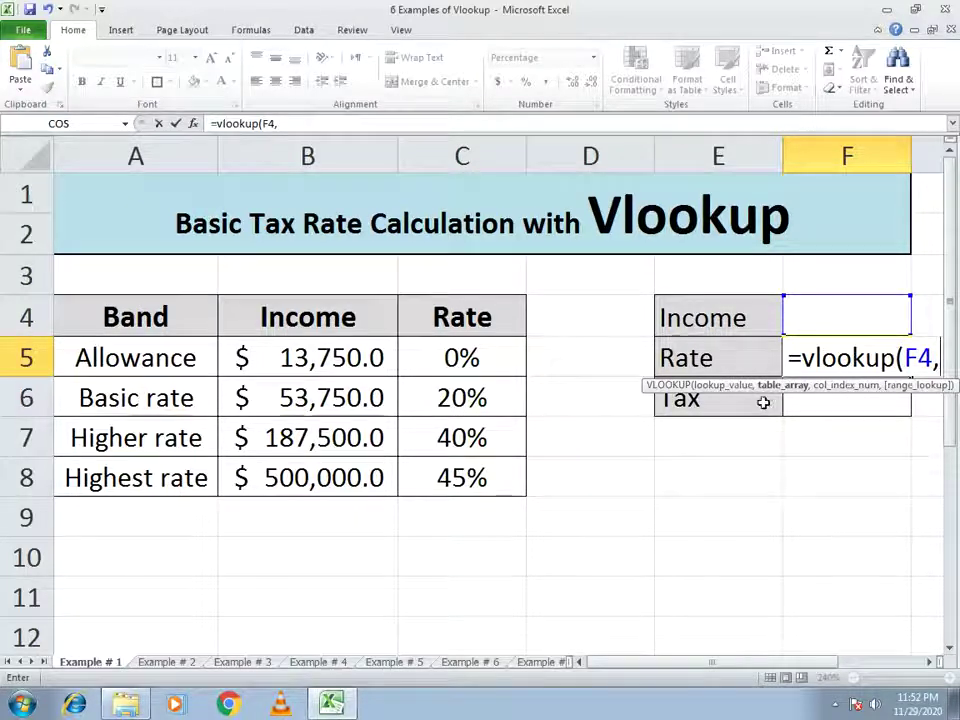
- Complete the Rate formula with table range B4:C8, column index 2 and approximate match 1
{"action": "left_click_drag", "start_coordinate": [330, 315], "coordinate": [407, 476]}
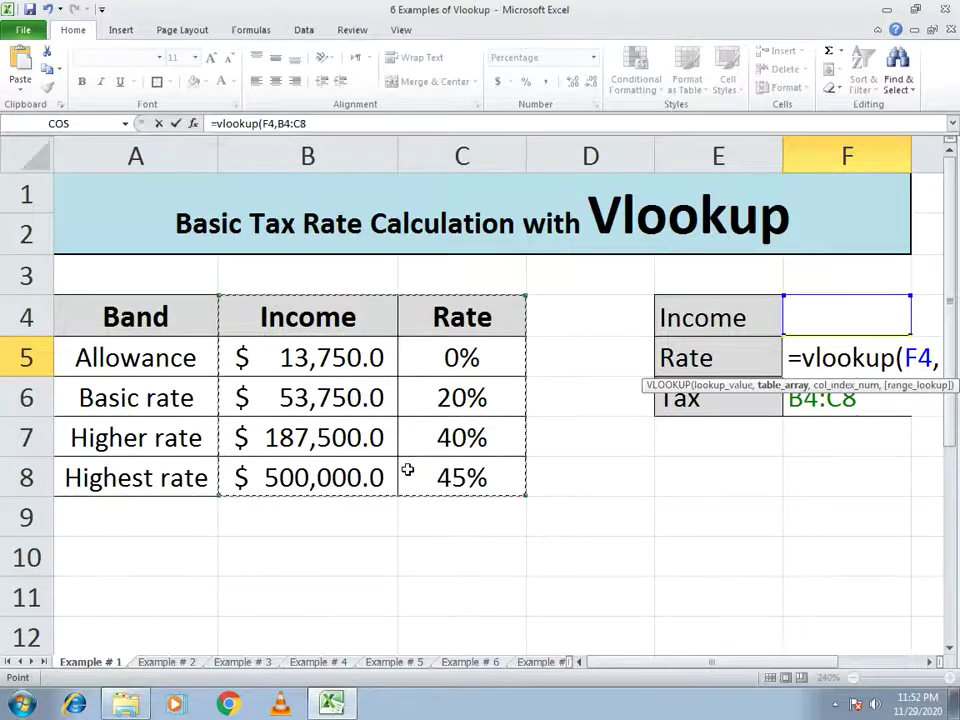
{"action": "type", "text": ","}
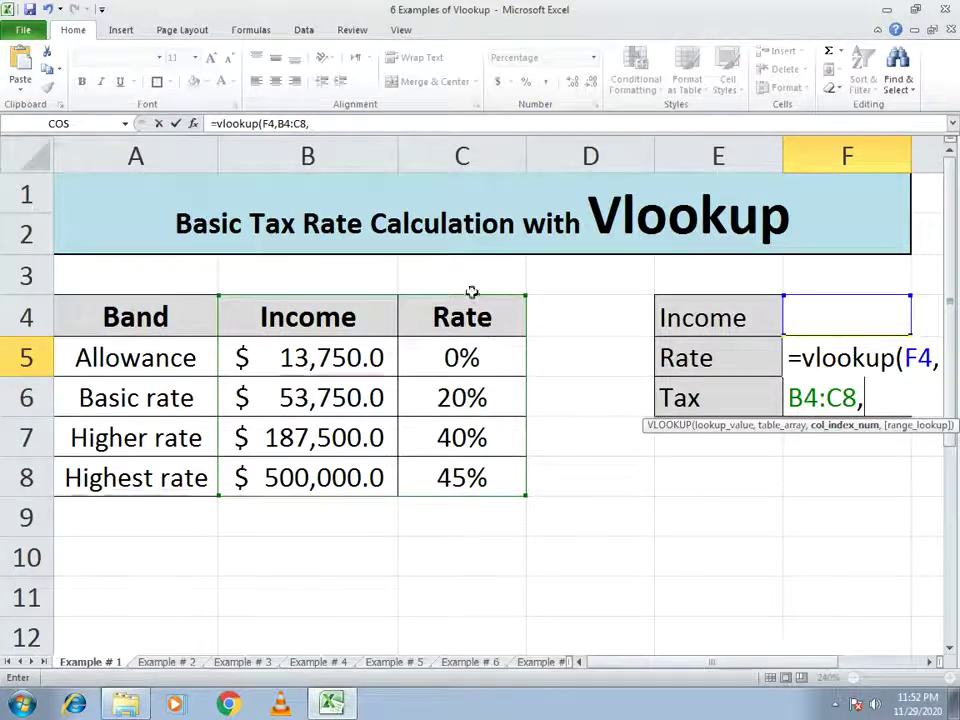
{"action": "type", "text": "2"}
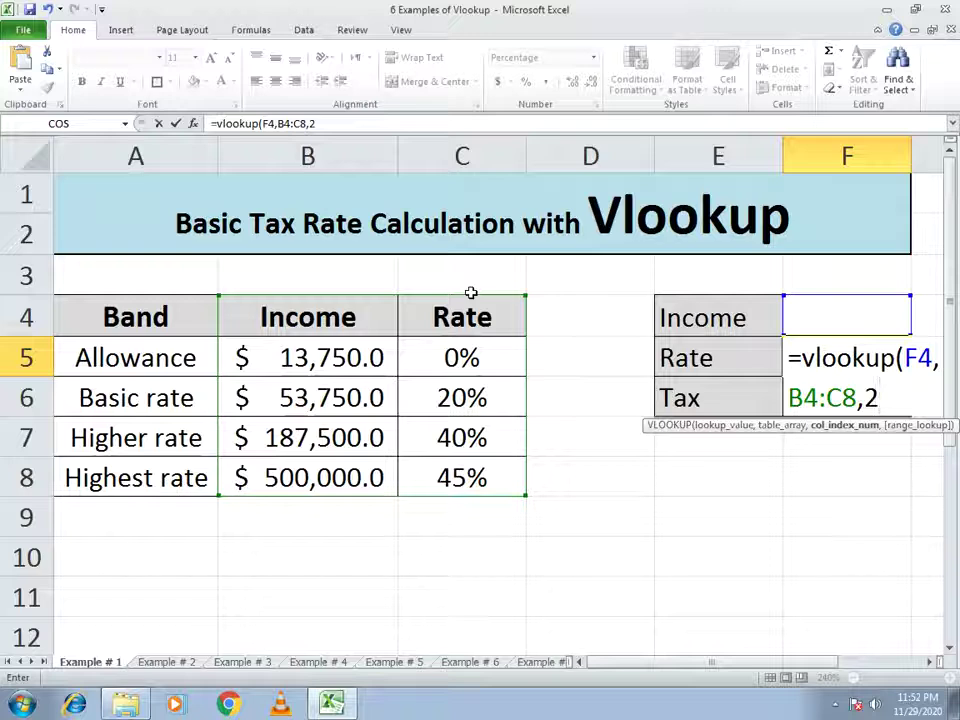
{"action": "type", "text": ","}
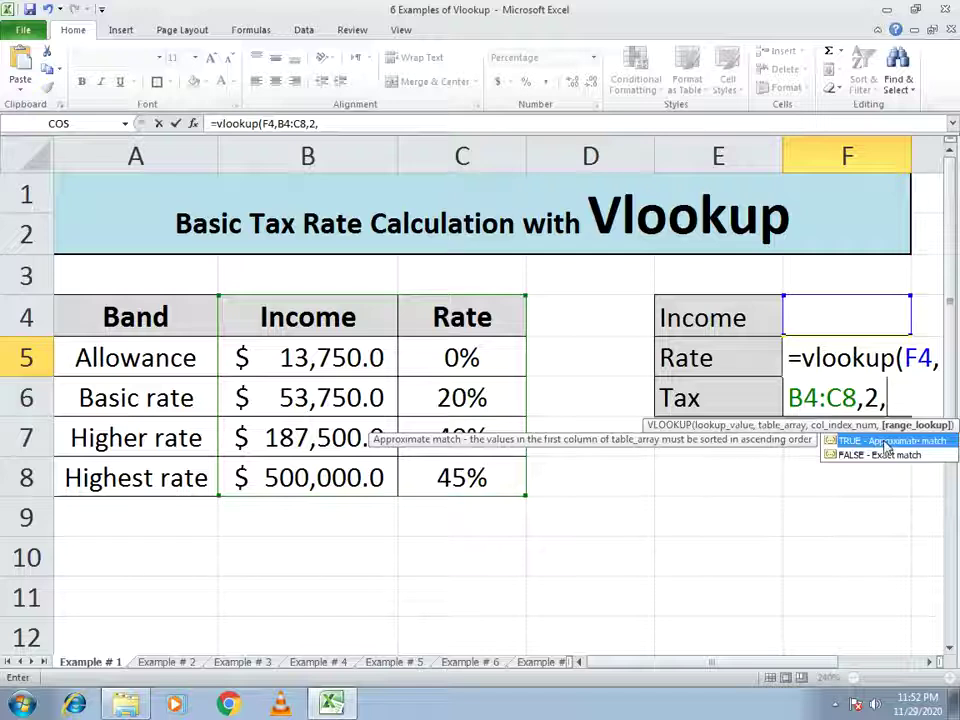
{"action": "type", "text": "1)"}
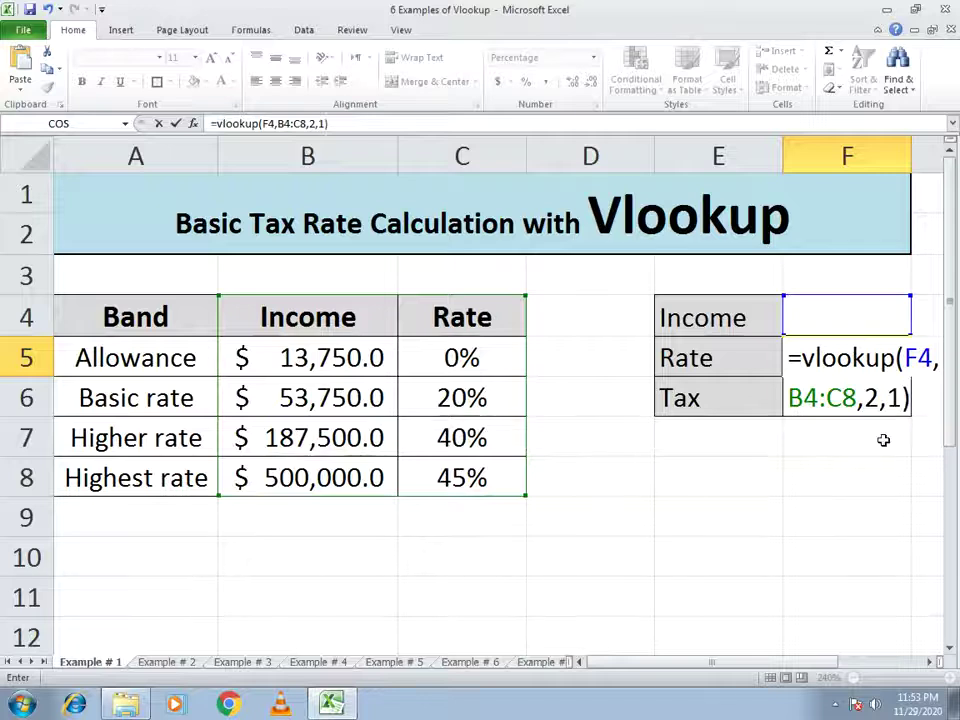
{"action": "key", "text": "Return"}
{"action": "key", "text": "Up"}
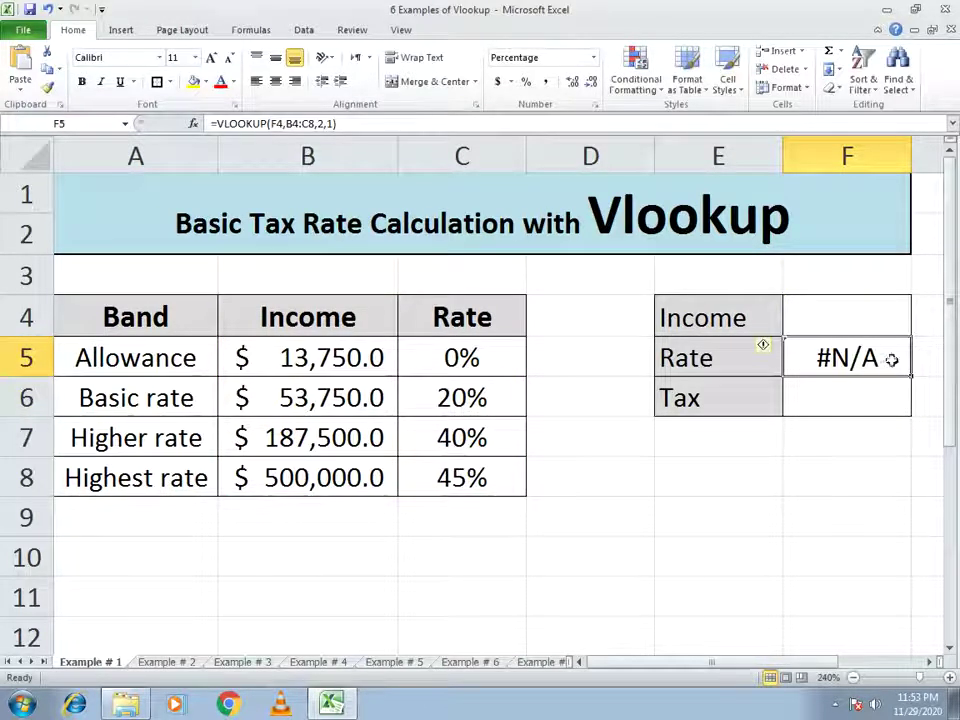
- Enter an income of 14,000 in cell F4 to test the rate lookup
{"action": "left_click", "coordinate": [864, 302]}
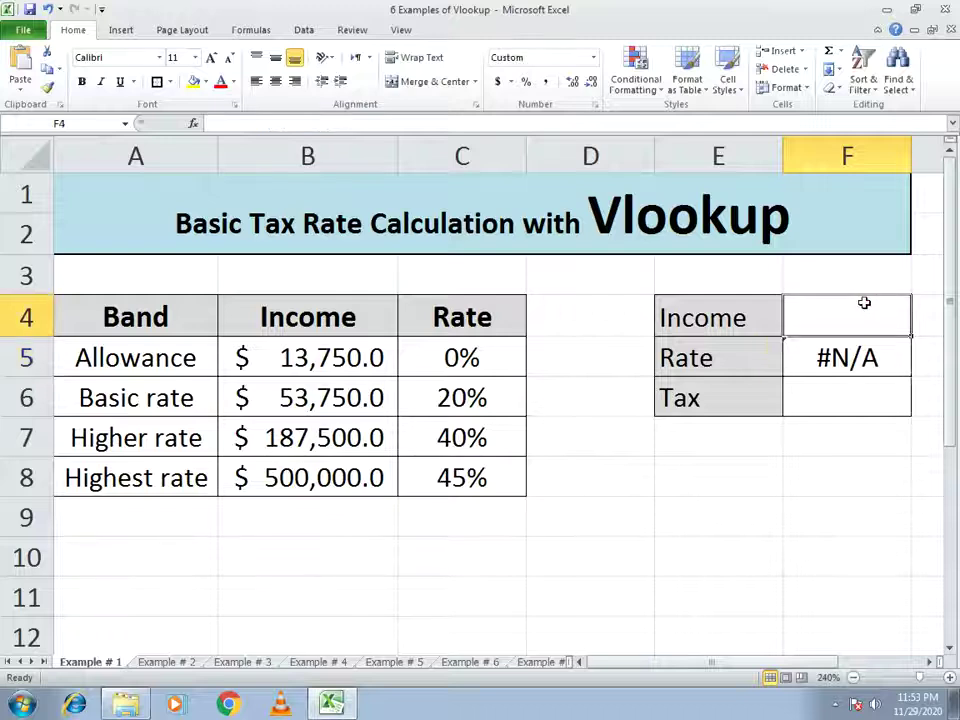
{"action": "type", "text": "14,000"}
{"action": "key", "text": "Return"}
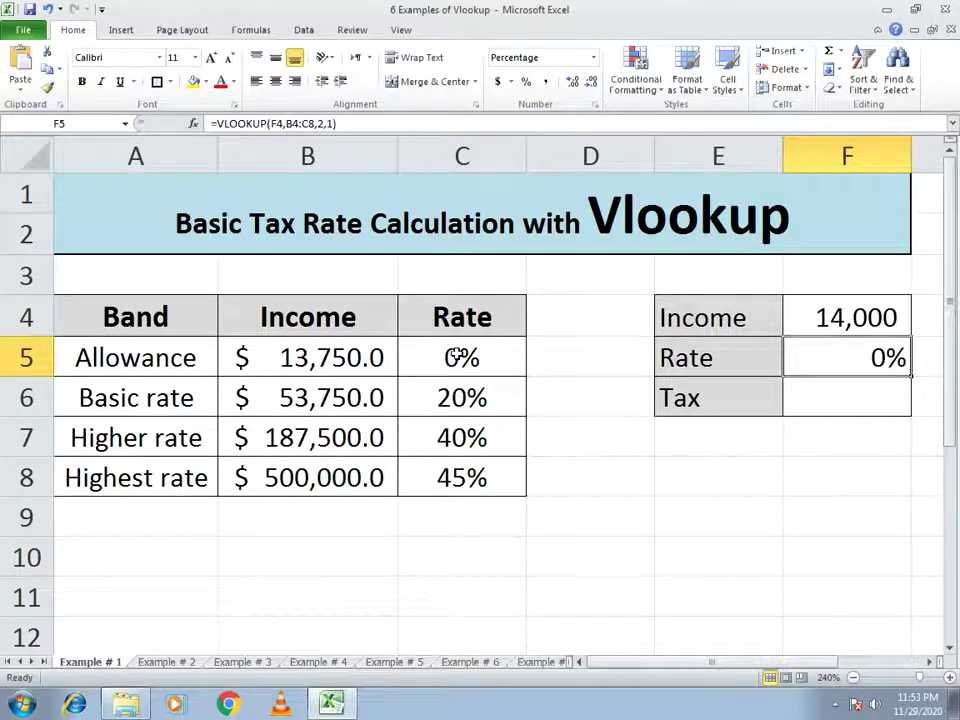
- Calculate the tax in cell F6 by multiplying income by rate with =F4*F5
{"action": "left_click", "coordinate": [836, 388]}
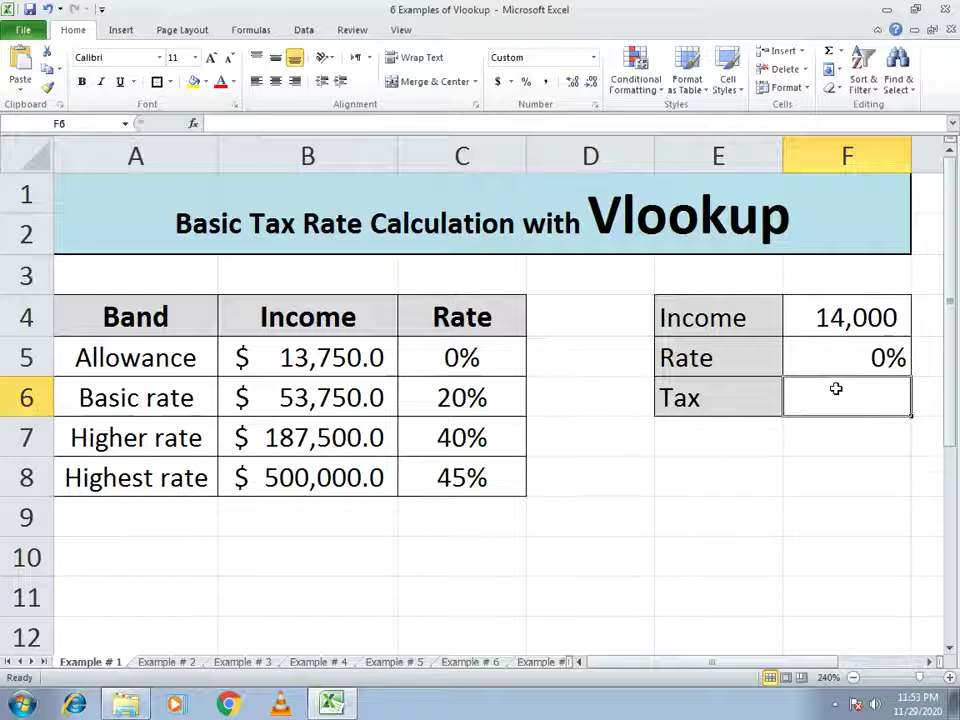
{"action": "type", "text": "="}
{"action": "left_click", "coordinate": [832, 321]}
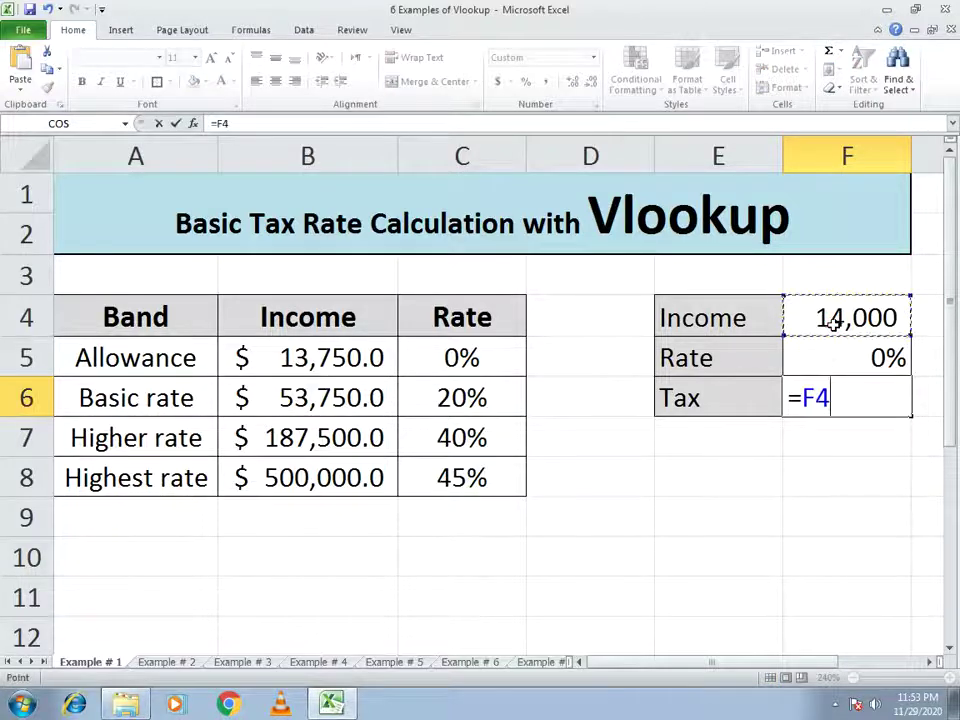
{"action": "type", "text": "*"}
{"action": "left_click", "coordinate": [833, 357]}
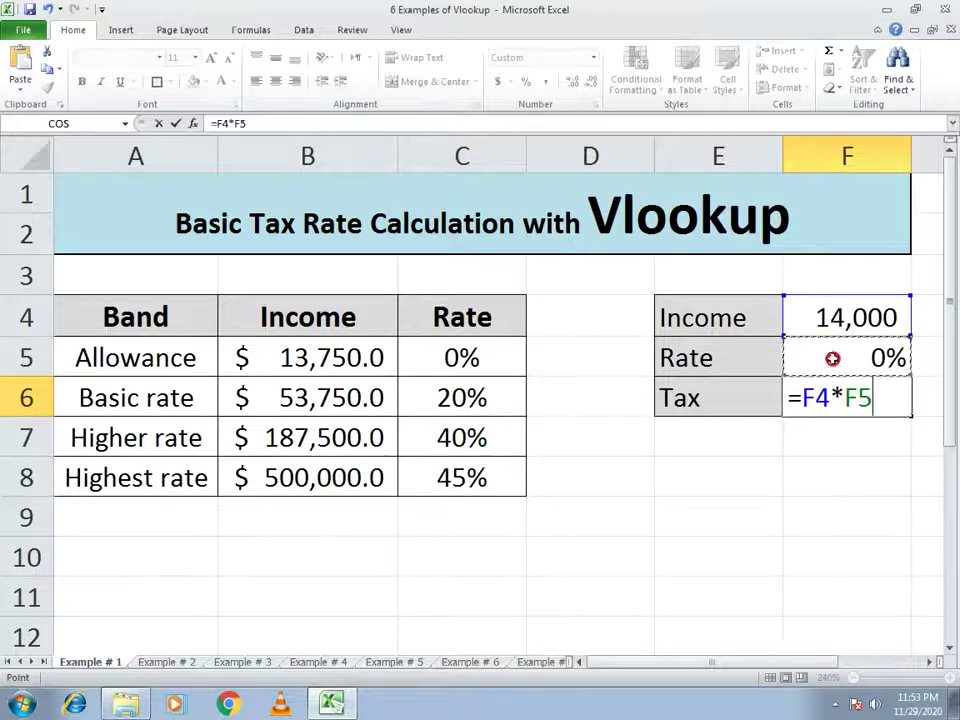
{"action": "key", "text": "Return"}
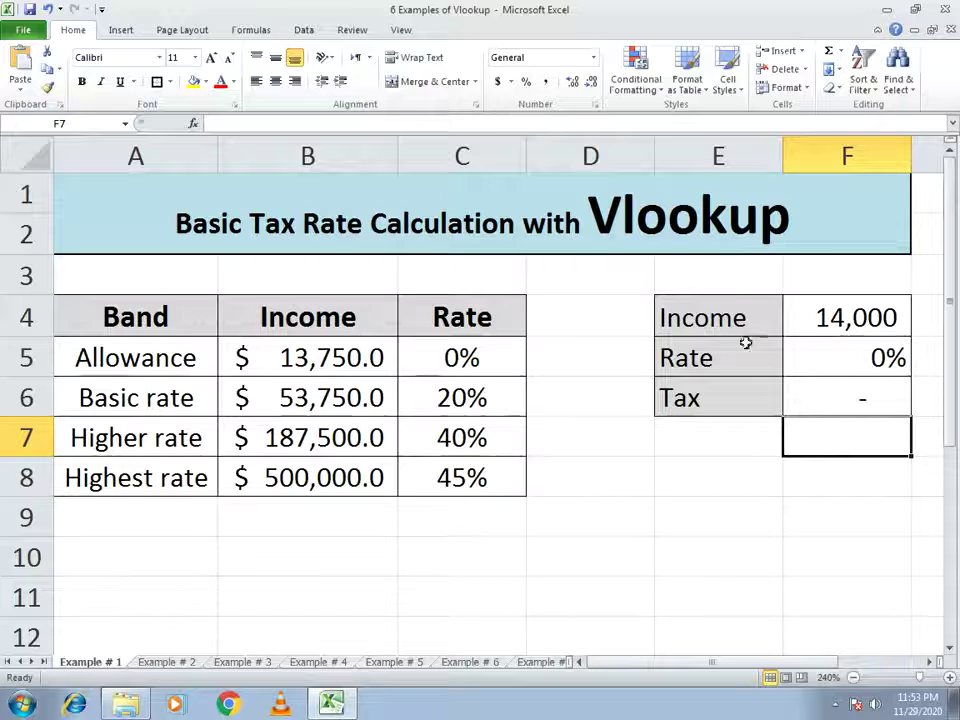
- Change the income in cell F4 to 80,000 to test another tax band
{"action": "left_click", "coordinate": [845, 317]}
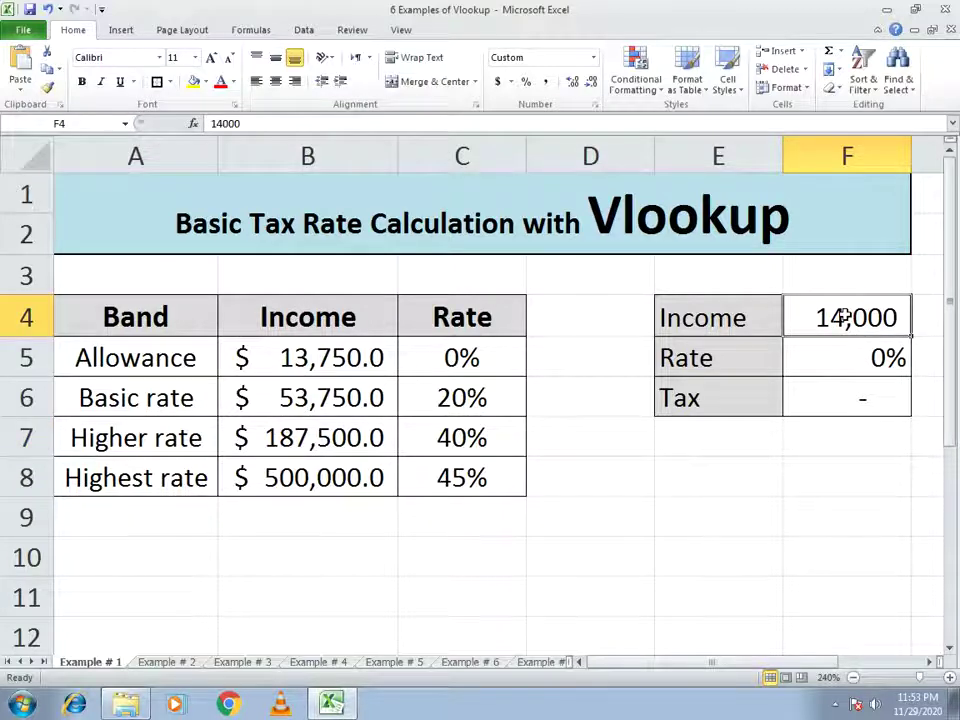
{"action": "type", "text": "80,0"}
{"action": "type", "text": "00"}
{"action": "key", "text": "Return"}
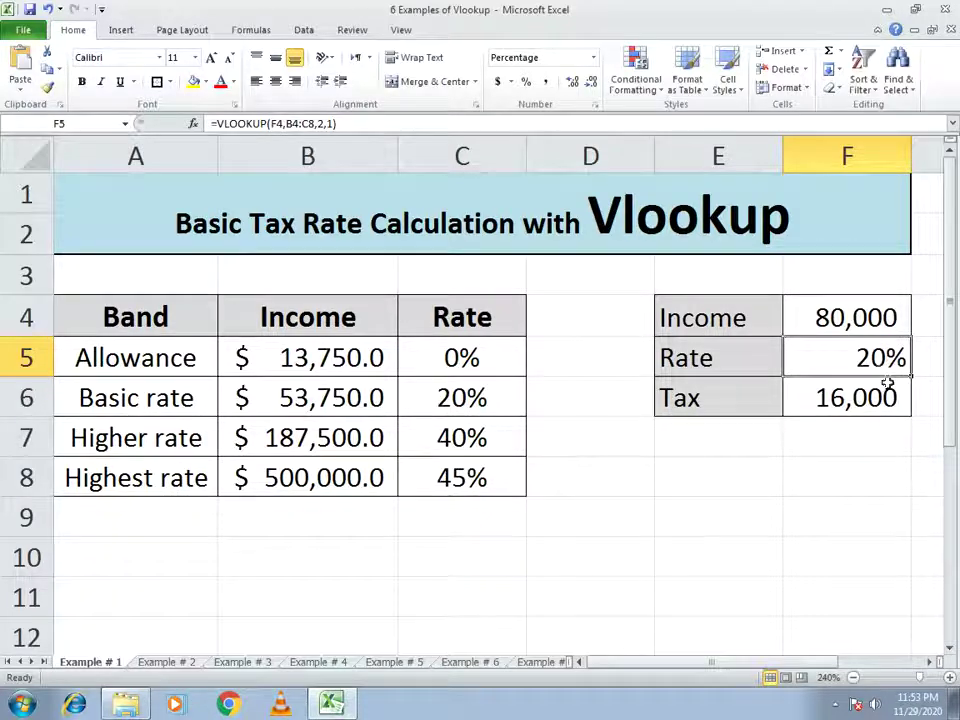
- Set the income in cell F4 to 201,000, leaving the Rate formula in F5 intact
{"action": "type", "text": "201"}
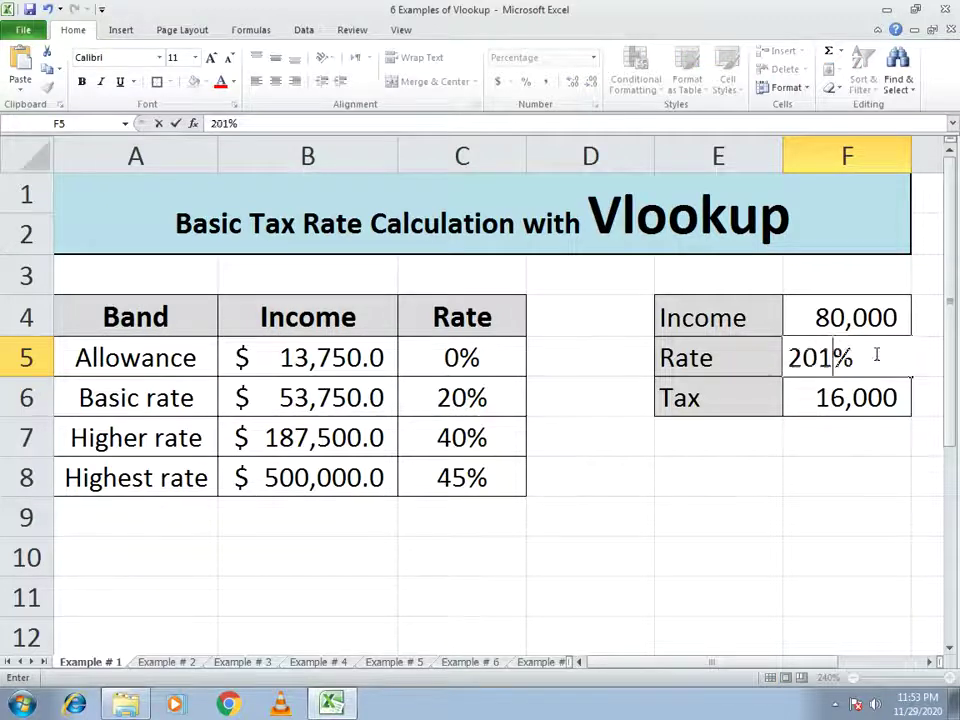
{"action": "key", "text": "Escape"}
{"action": "key", "text": "Up"}
{"action": "type", "text": "201,000"}
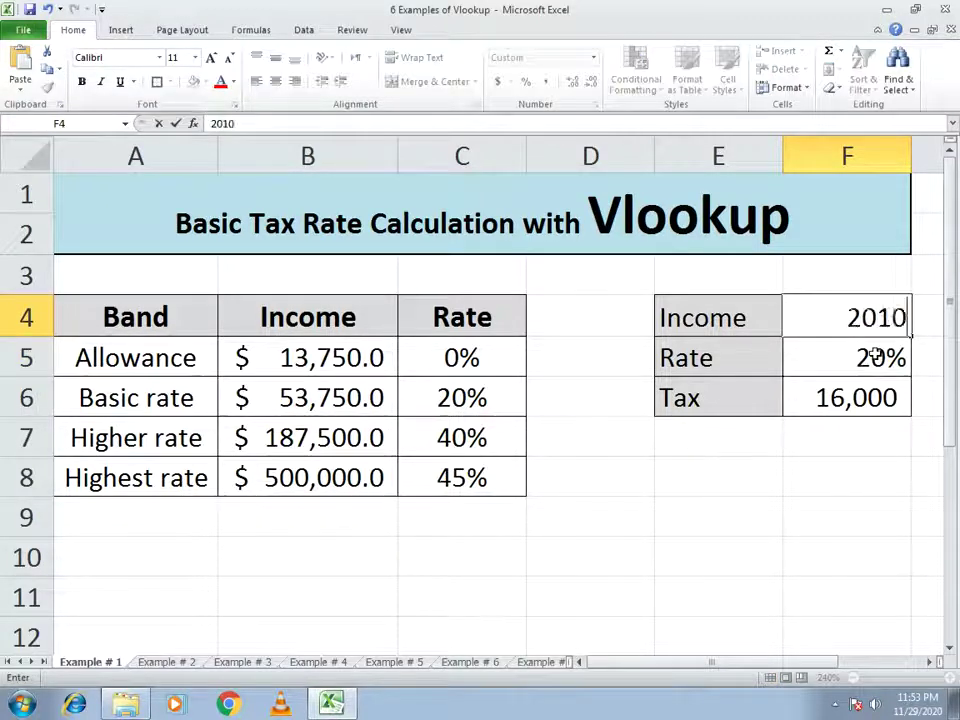
{"action": "key", "text": "Return"}
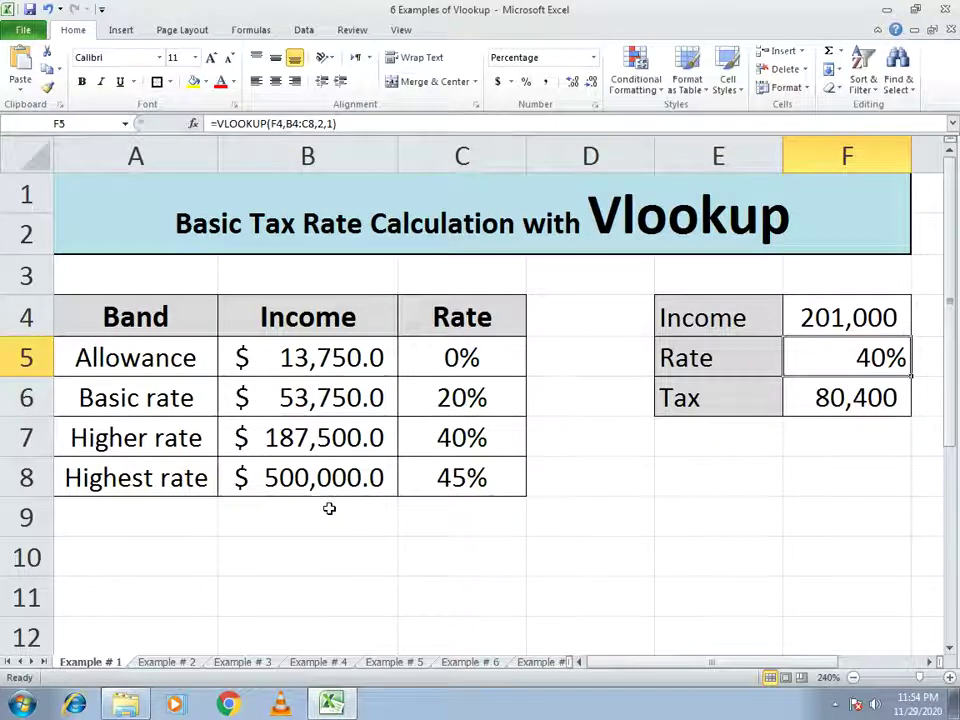
- On the Example # 2 sheet, look up the grade in cell C5 with the approximate-match formula =VLOOKUP(B5,B7:C12,2,1)
{"action": "left_click", "coordinate": [167, 662]}
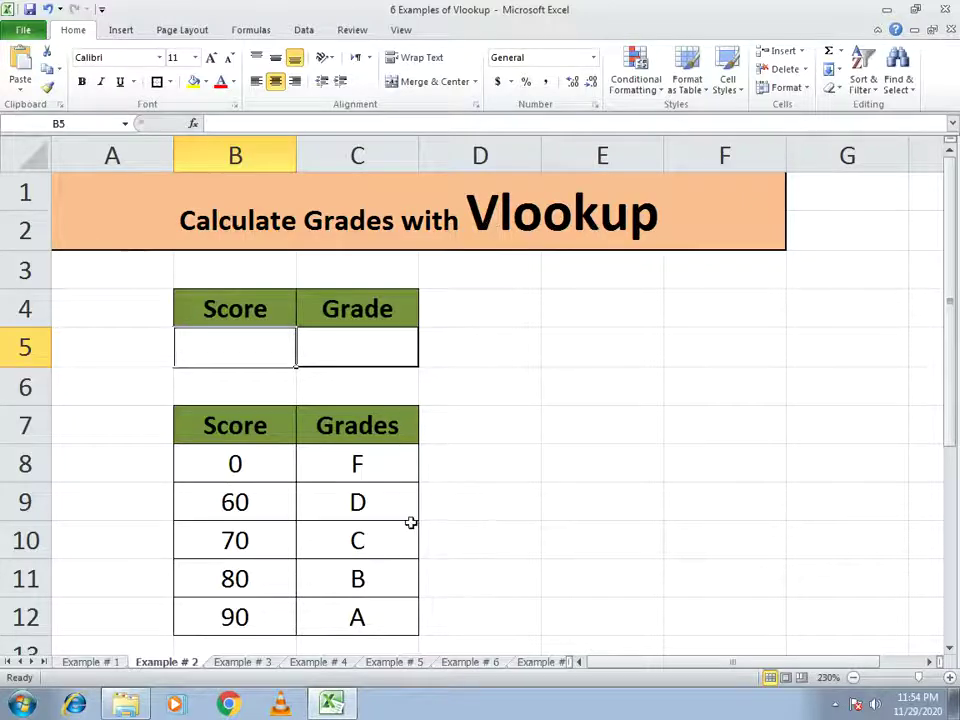
{"action": "left_click", "coordinate": [370, 352]}
{"action": "type", "text": "="}
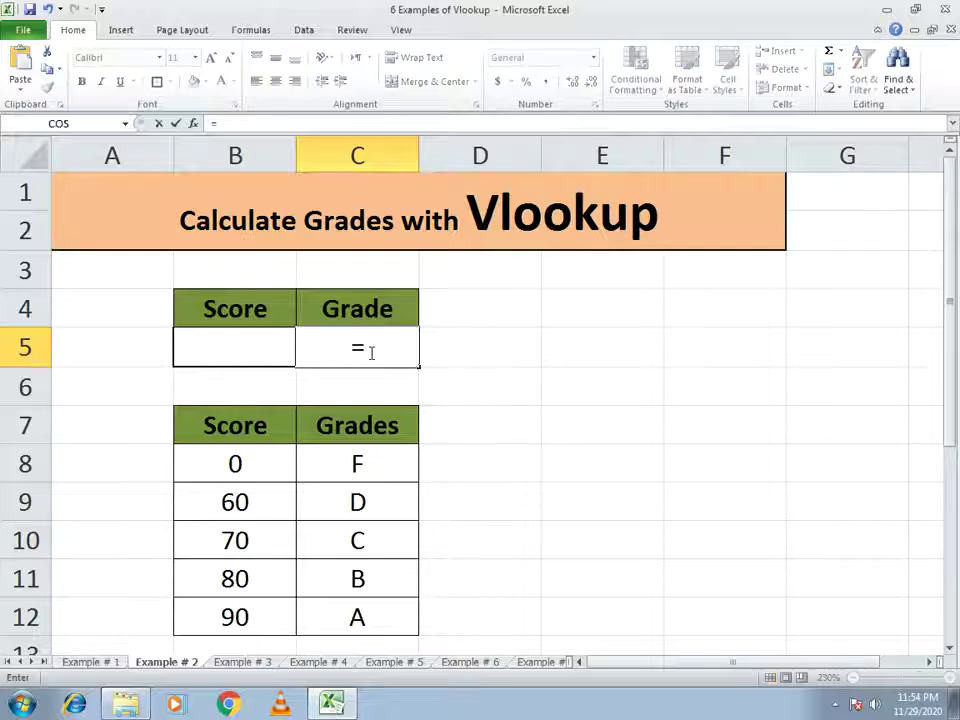
{"action": "type", "text": "vlookup"}
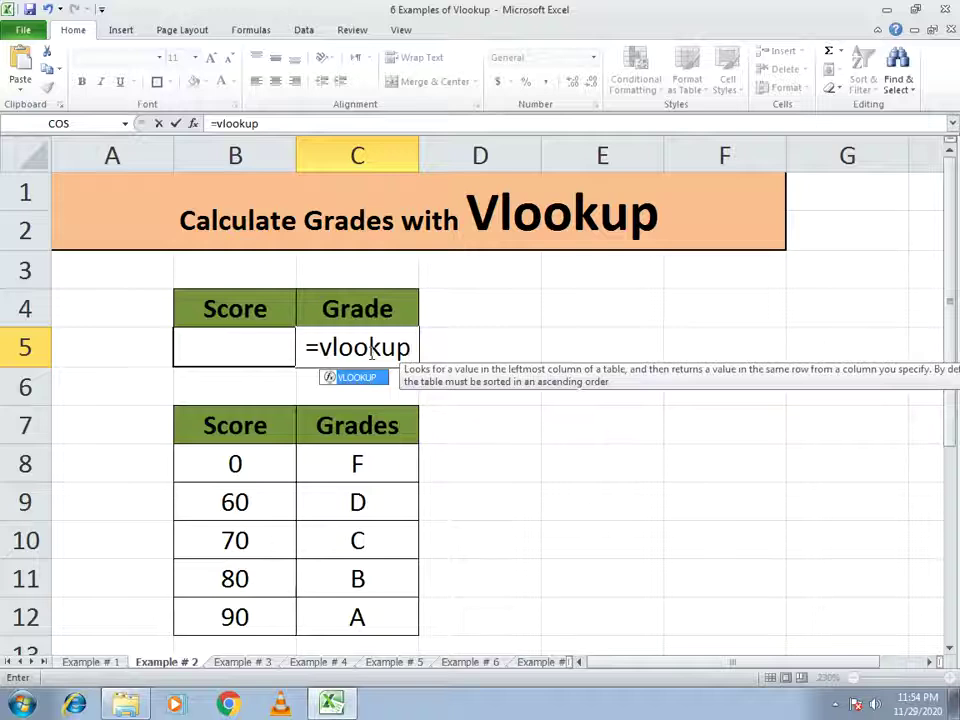
{"action": "type", "text": "("}
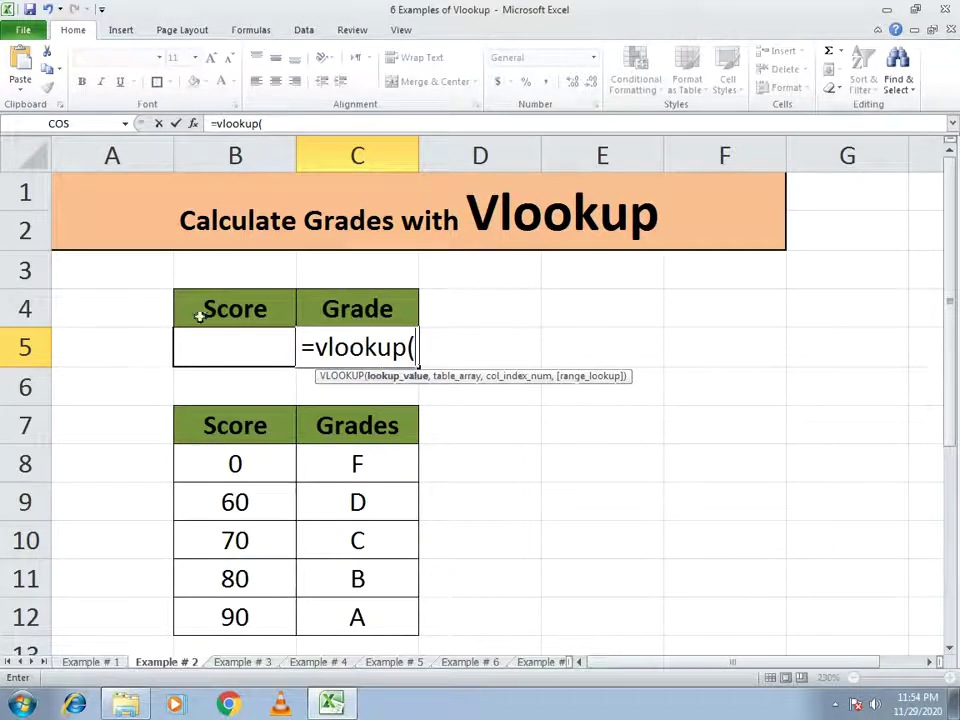
{"action": "left_click", "coordinate": [222, 349]}
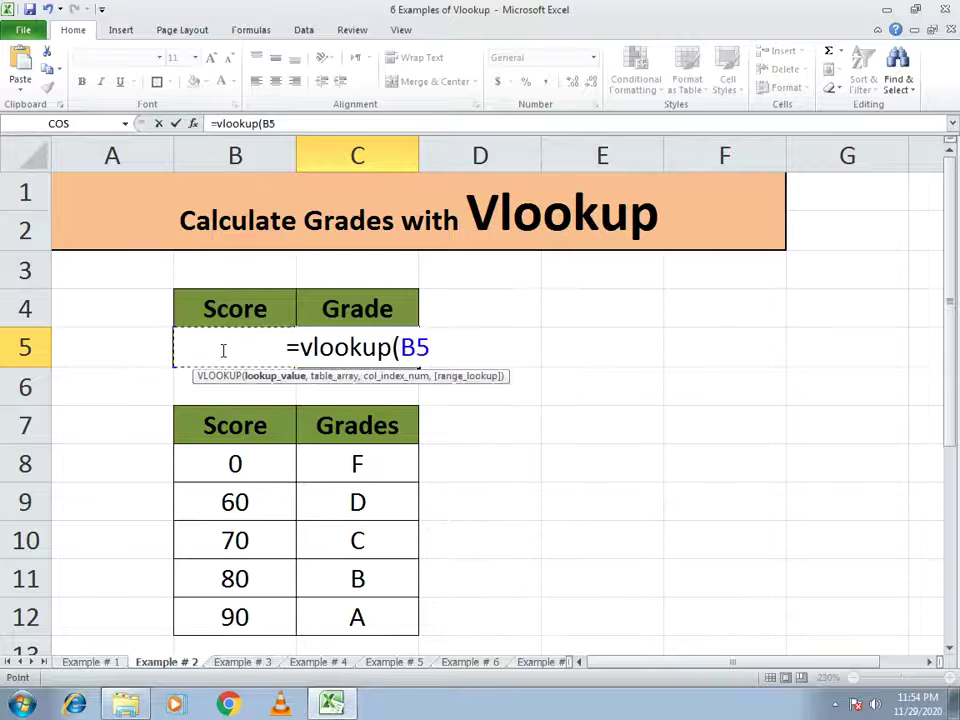
{"action": "type", "text": ","}
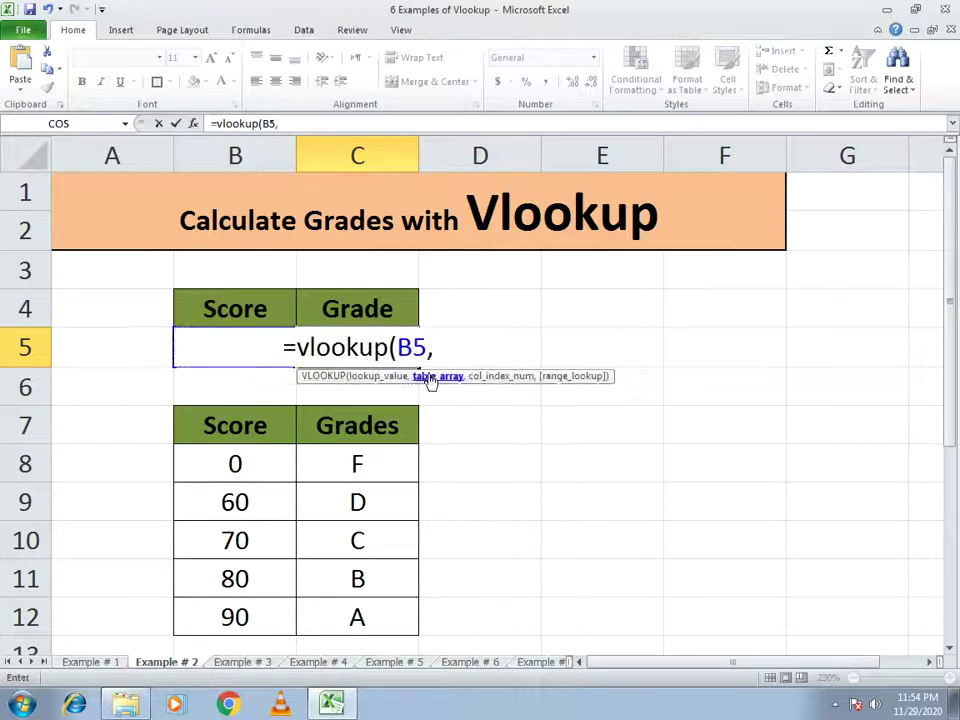
{"action": "left_click_drag", "start_coordinate": [229, 427], "coordinate": [389, 617]}
{"action": "type", "text": ","}
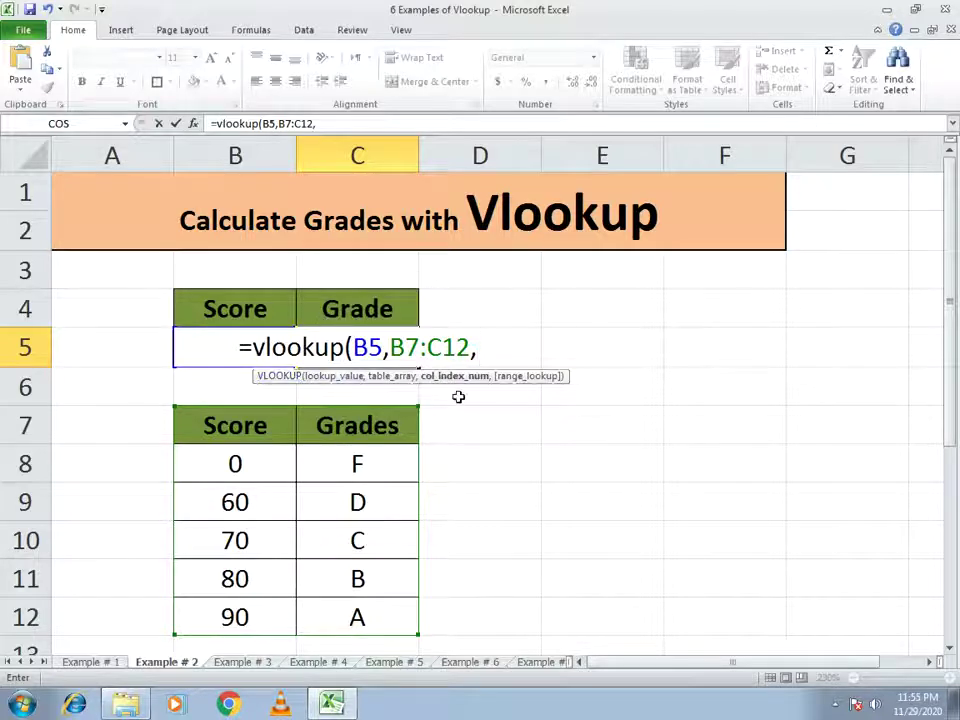
{"action": "type", "text": "2"}
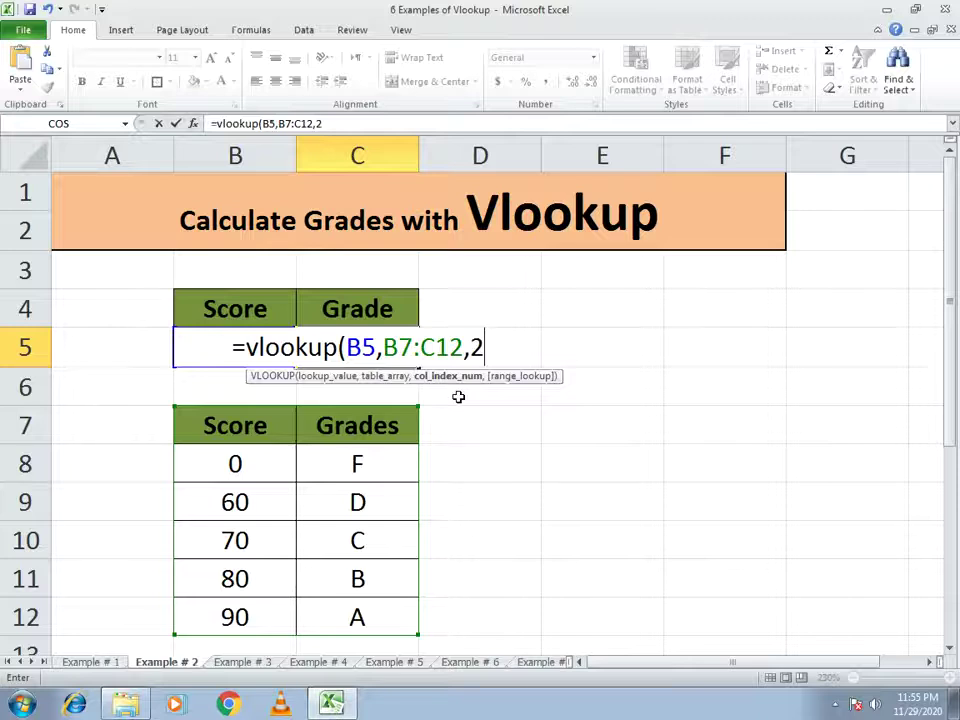
{"action": "type", "text": ",1"}
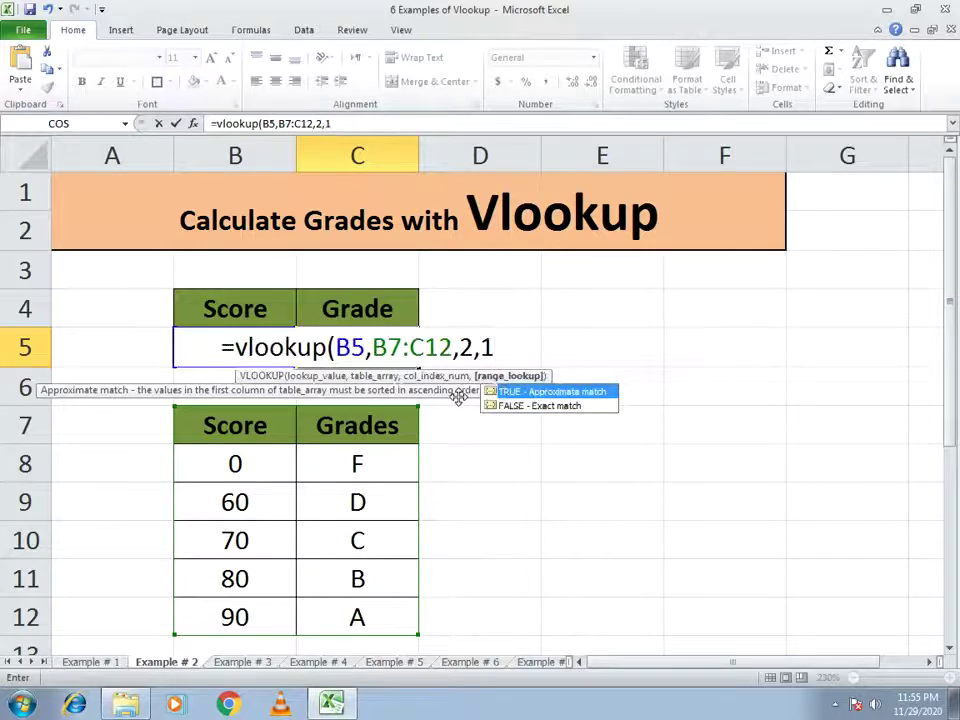
{"action": "type", "text": ")"}
{"action": "key", "text": "Return"}
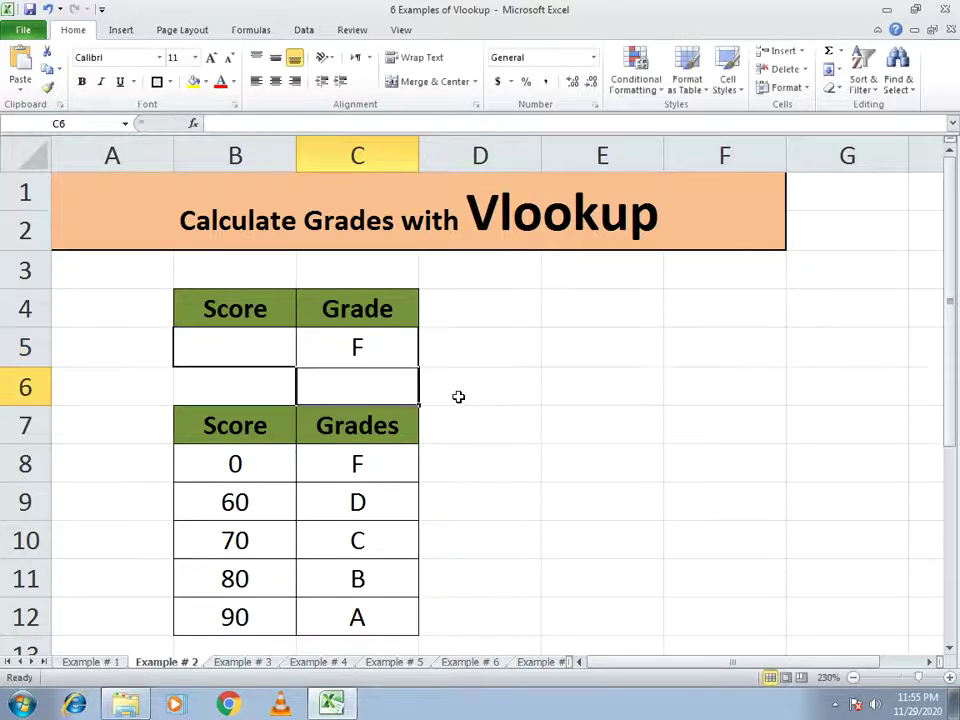
- Test the grade lookup by entering a score of 60 and then 75 in cell B5
{"action": "left_click", "coordinate": [229, 346]}
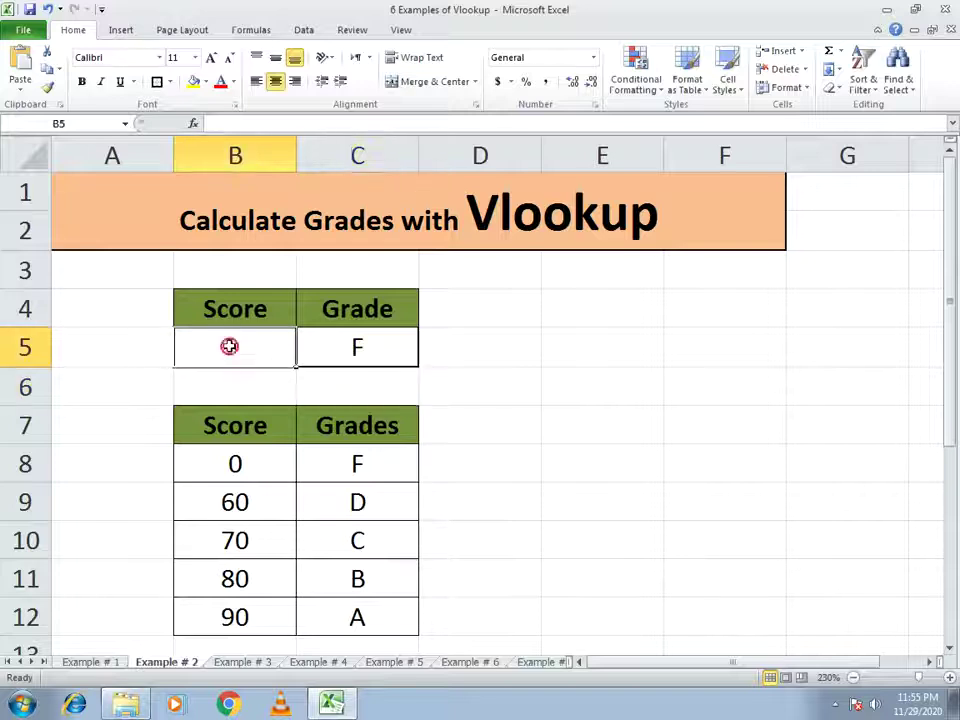
{"action": "type", "text": "60"}
{"action": "key", "text": "Return"}
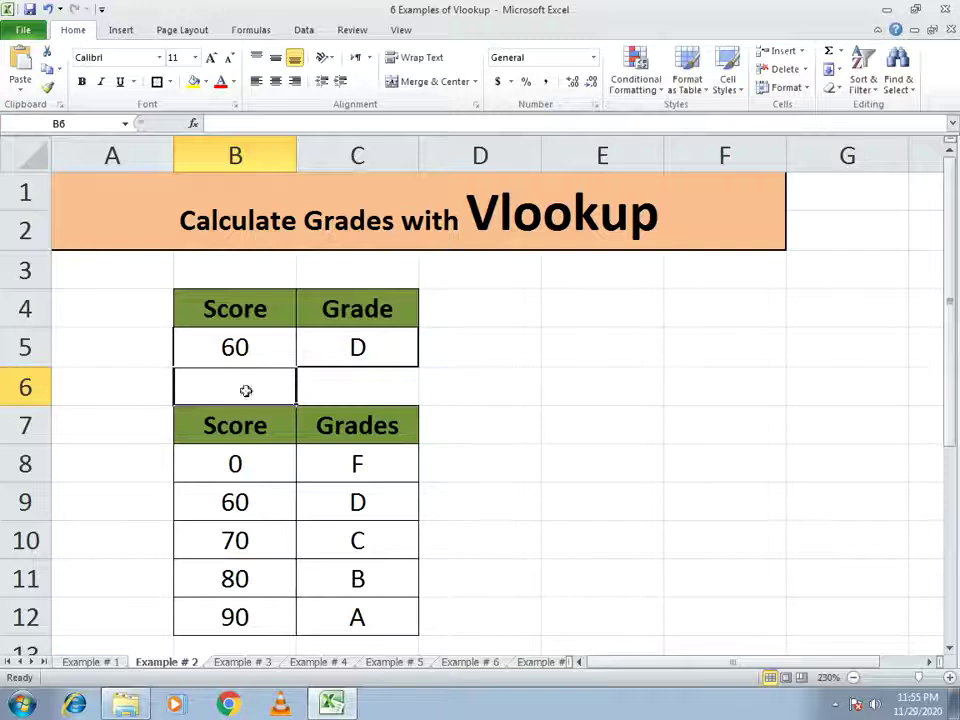
{"action": "left_click", "coordinate": [244, 350]}
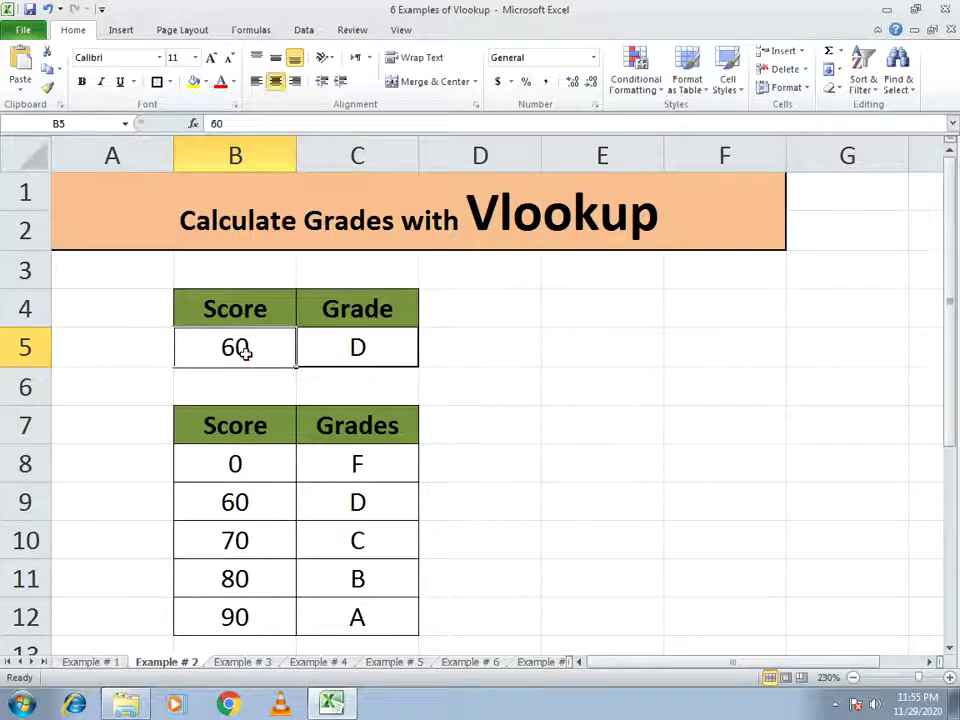
{"action": "type", "text": "75"}
{"action": "key", "text": "Return"}
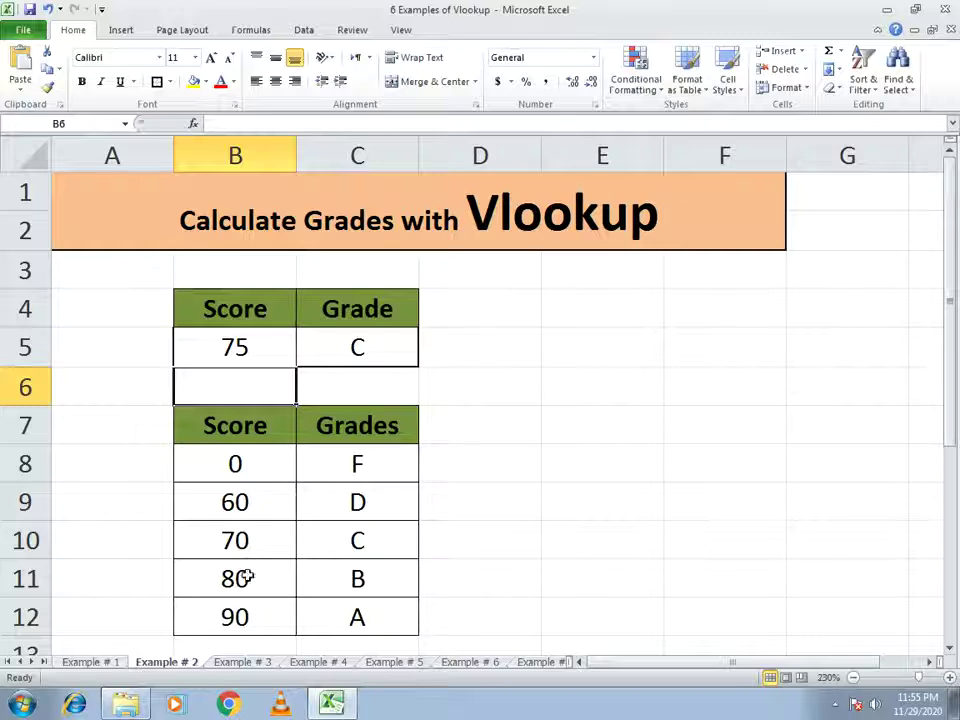
- Change the score in cell B5 to 89 to test another grade band
{"action": "left_click", "coordinate": [262, 343]}
{"action": "type", "text": "81"}
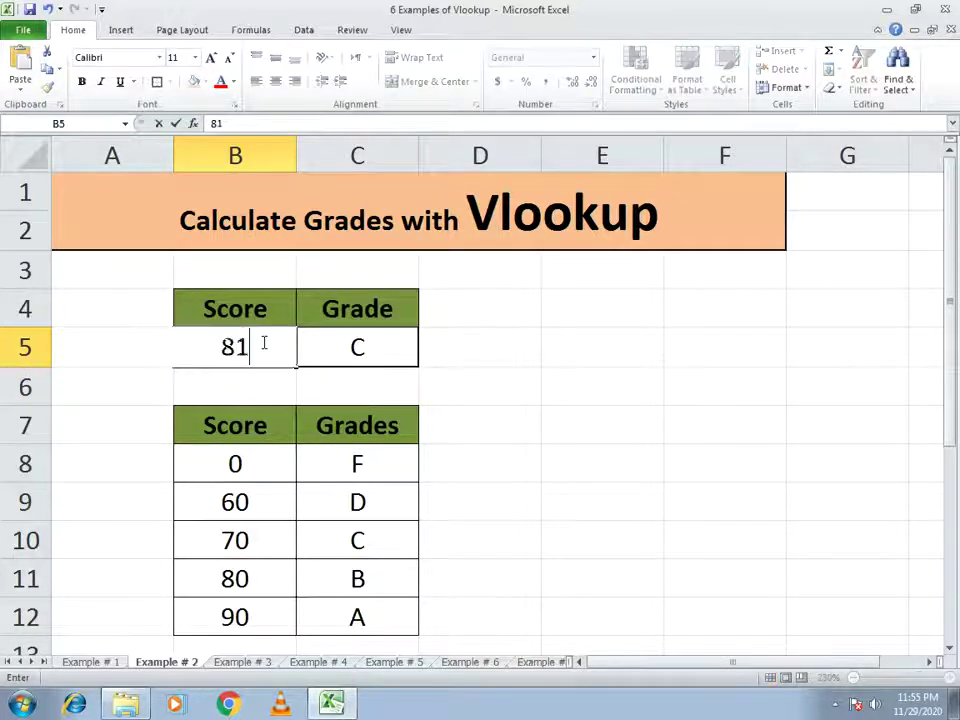
{"action": "key", "text": "BackSpace"}
{"action": "type", "text": "9"}
{"action": "key", "text": "Return"}
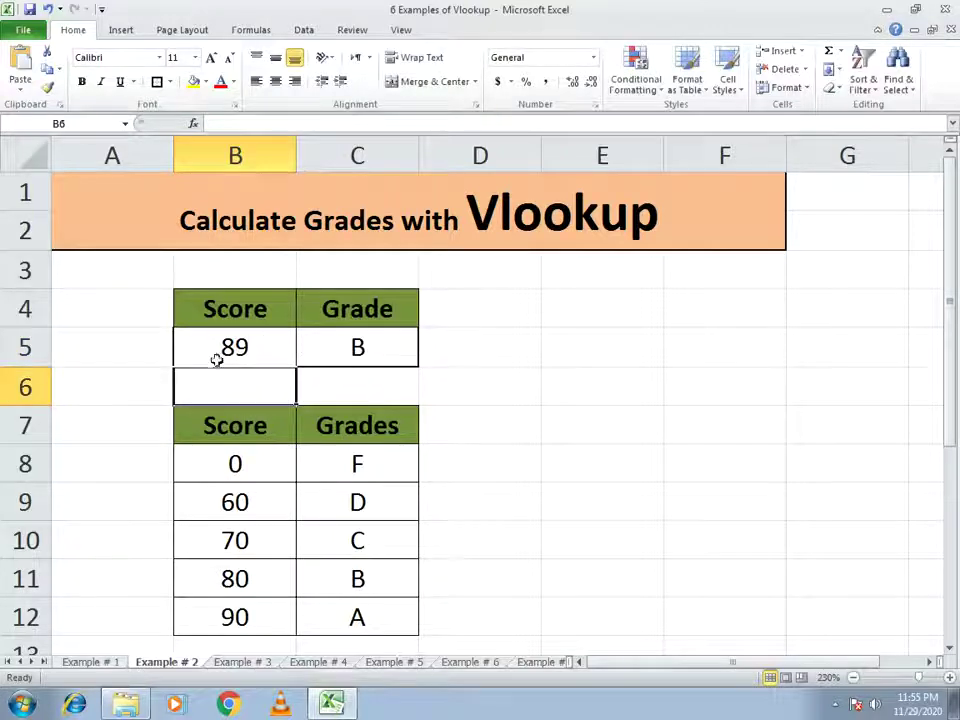
- Set the score in cell B5 to 95 to test the highest grade band
{"action": "left_click", "coordinate": [228, 346]}
{"action": "type", "text": "95"}
{"action": "key", "text": "Return"}
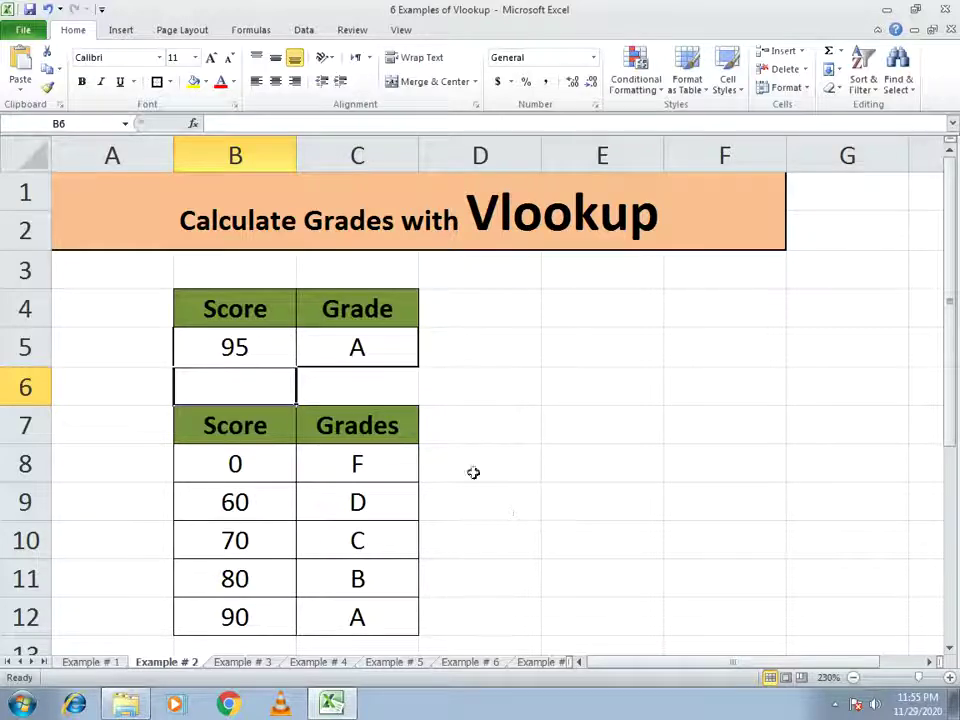
- On the Example # 3 sheet, calculate the shipping cost in cell F6 with =VLOOKUP(F5,B5:C10,2,1)*F5
{"action": "left_click", "coordinate": [240, 664]}
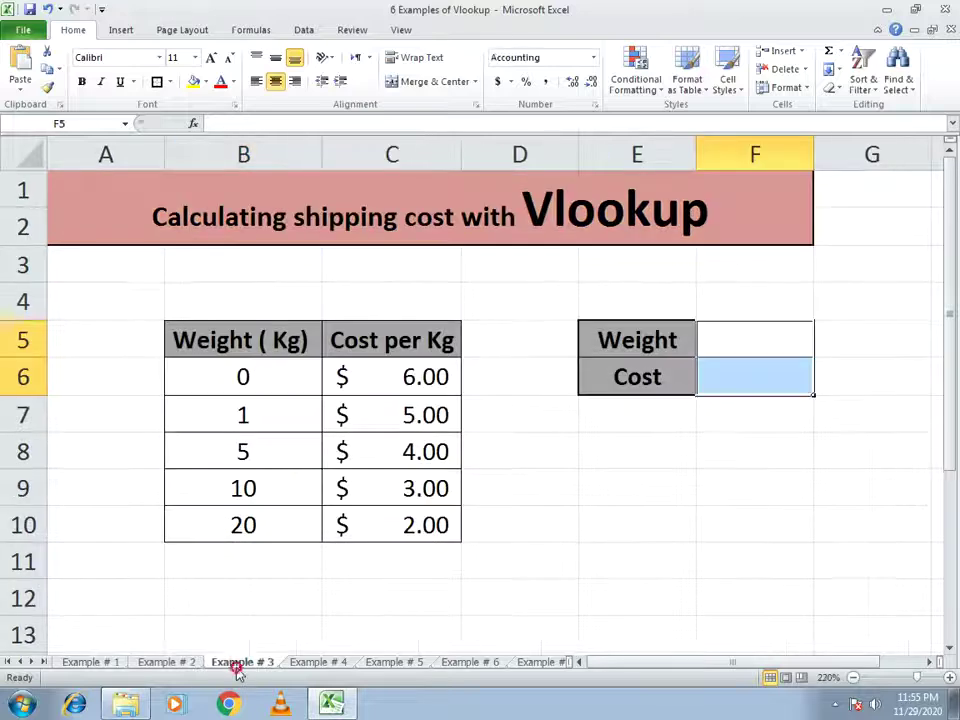
{"action": "left_click", "coordinate": [540, 598]}
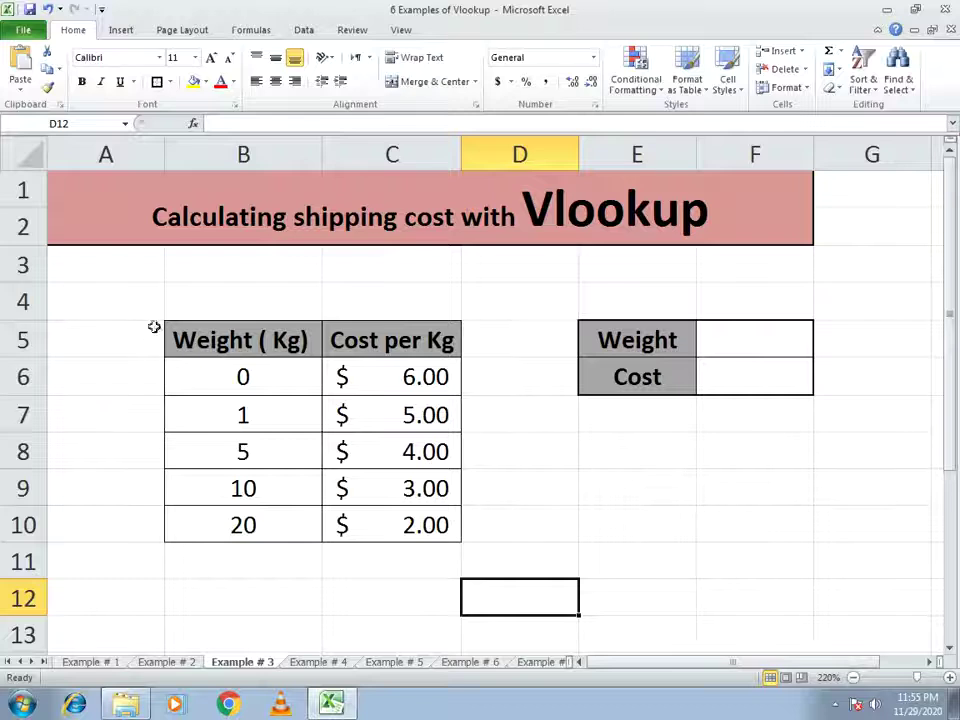
{"action": "left_click", "coordinate": [593, 448]}
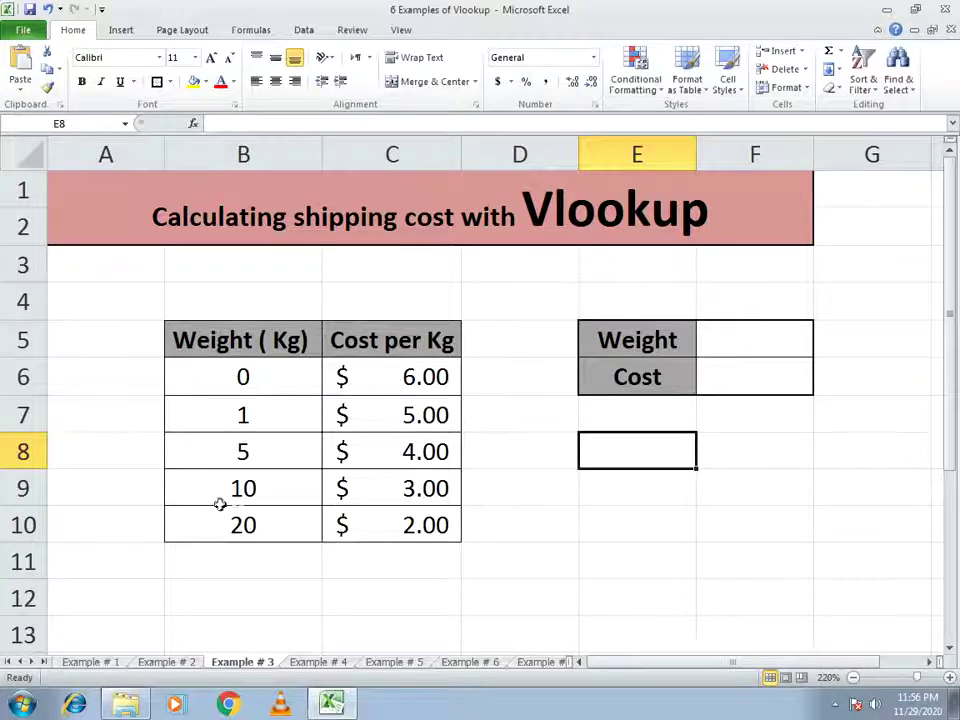
{"action": "left_click", "coordinate": [712, 388]}
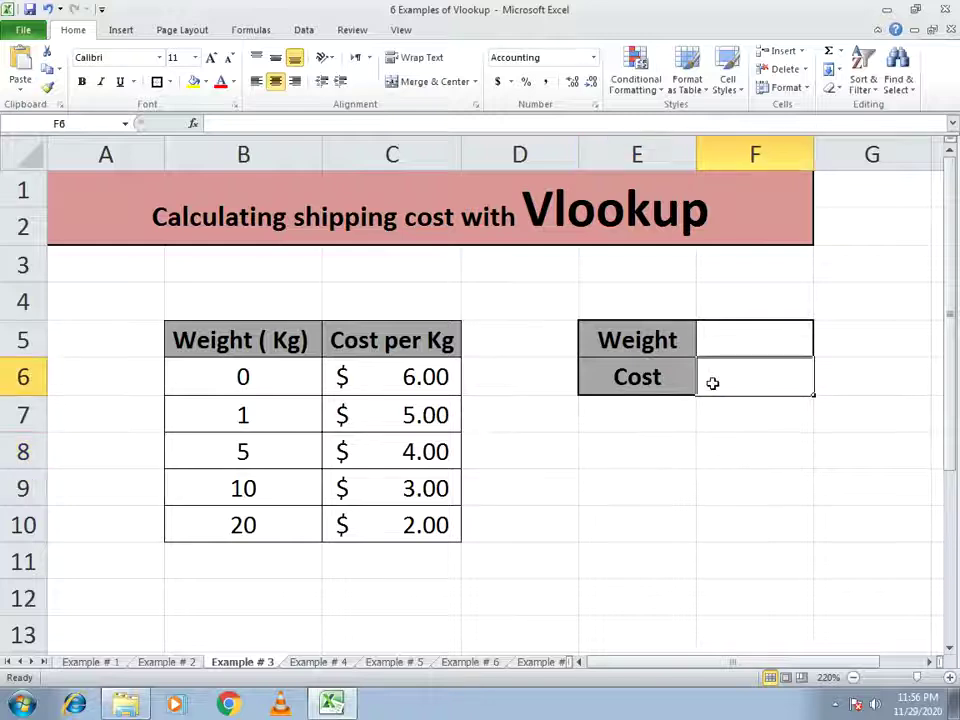
{"action": "type", "text": "="}
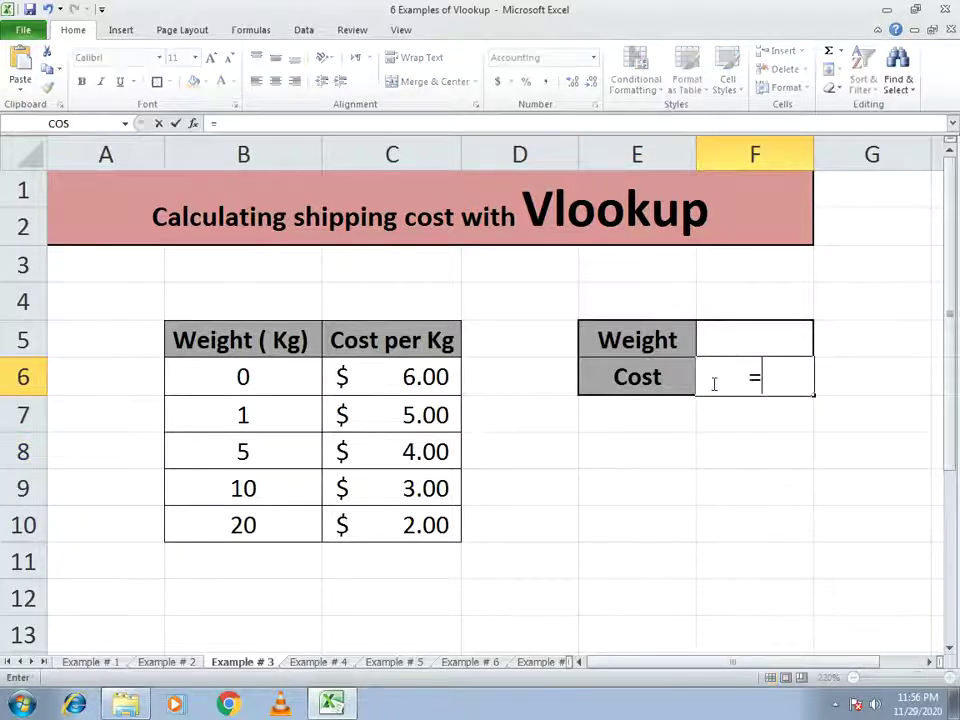
{"action": "type", "text": "vlookup"}
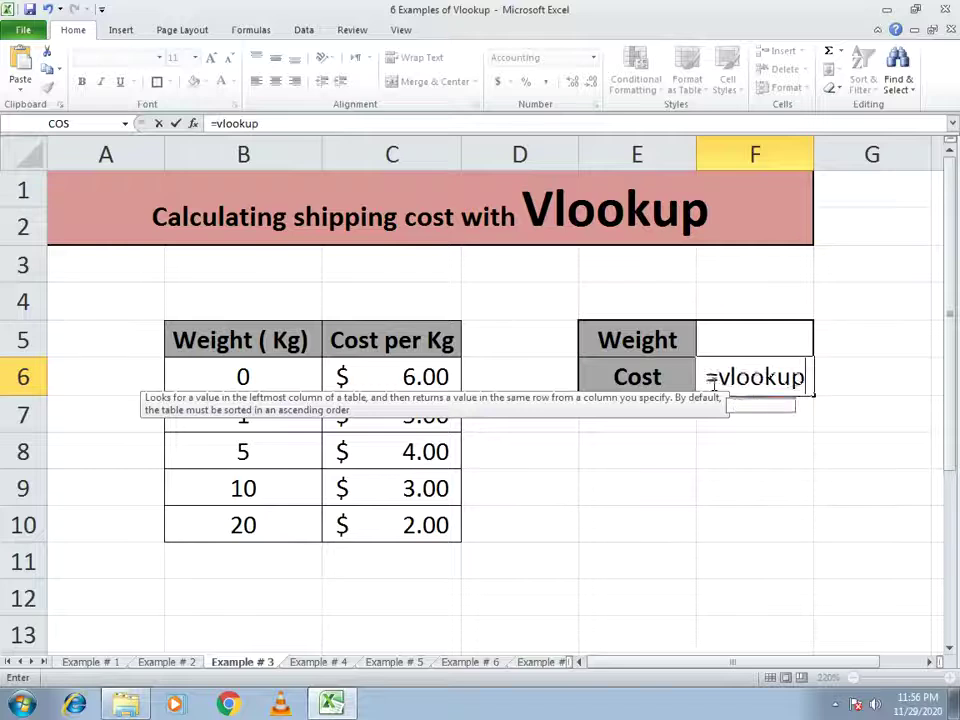
{"action": "type", "text": "("}
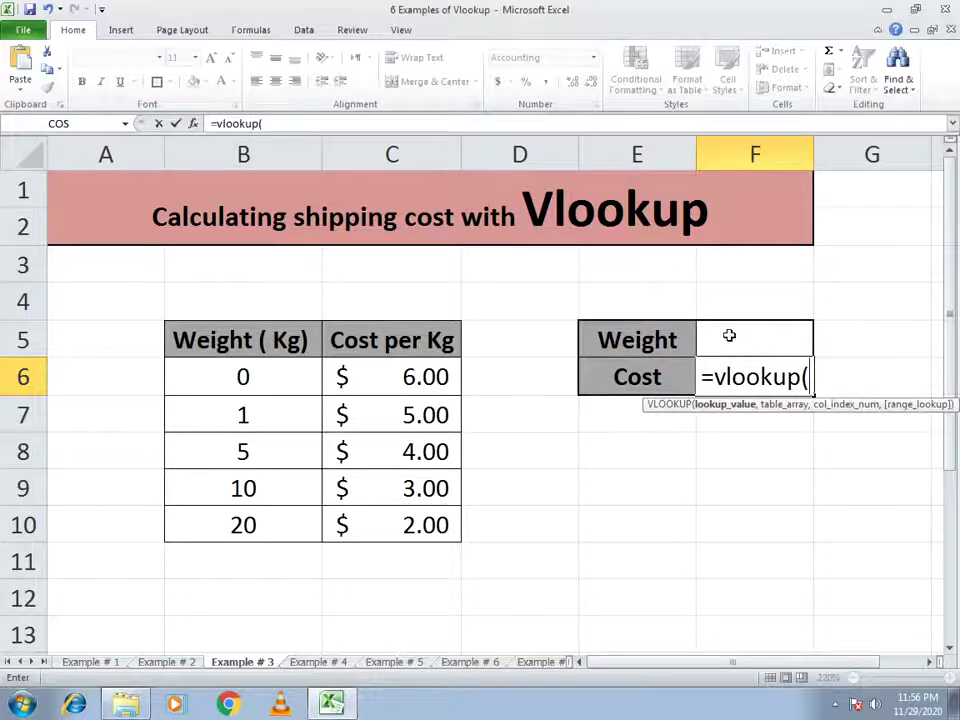
{"action": "left_click", "coordinate": [729, 336]}
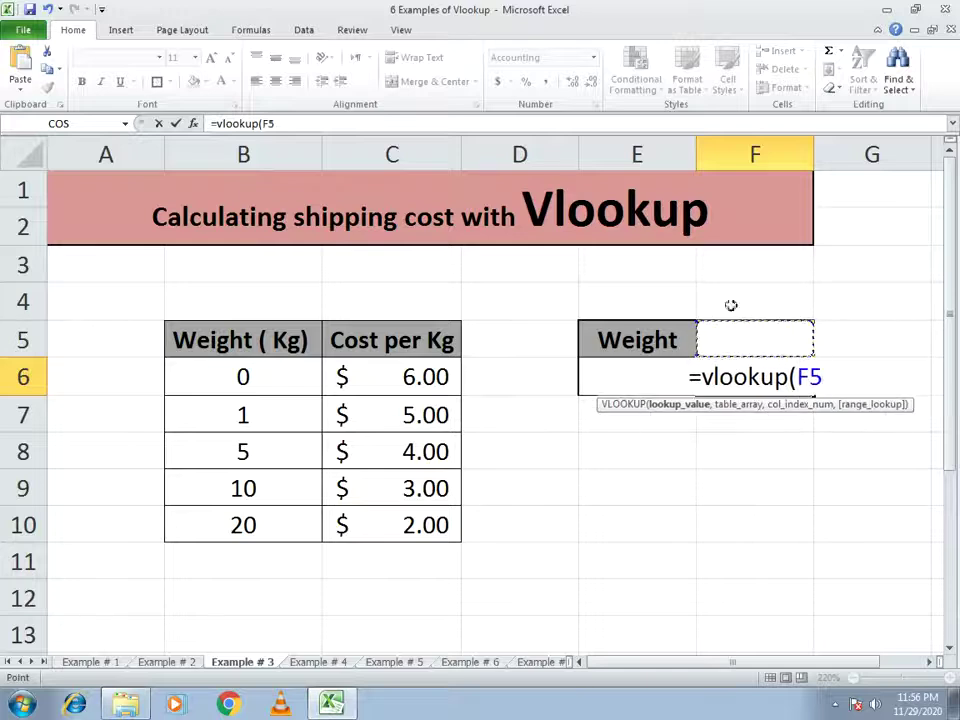
{"action": "type", "text": ","}
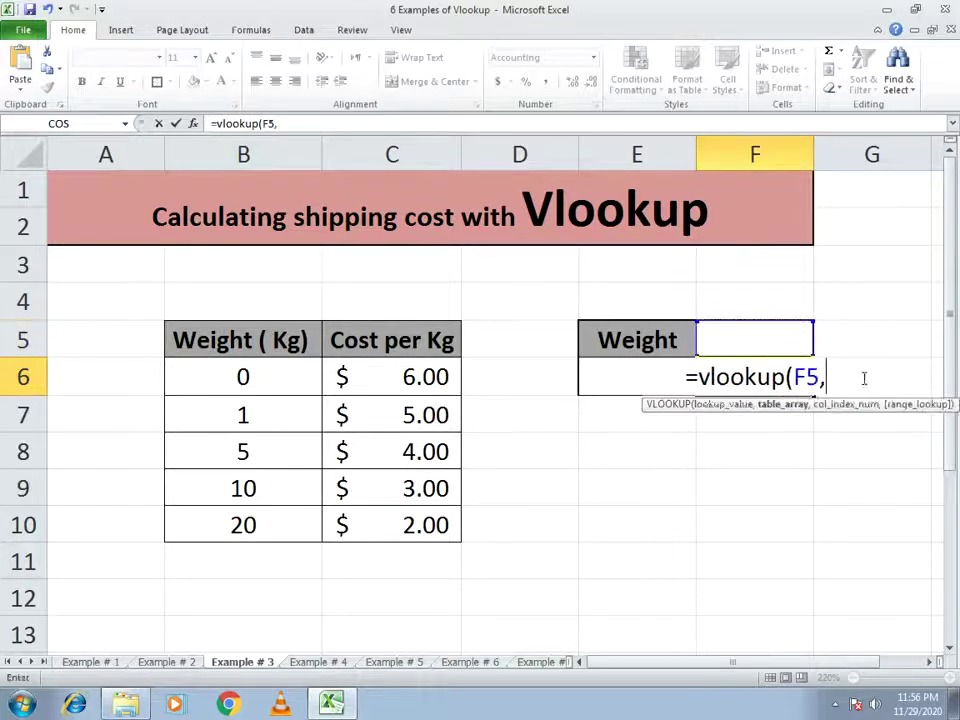
{"action": "left_click_drag", "start_coordinate": [240, 342], "coordinate": [439, 521]}
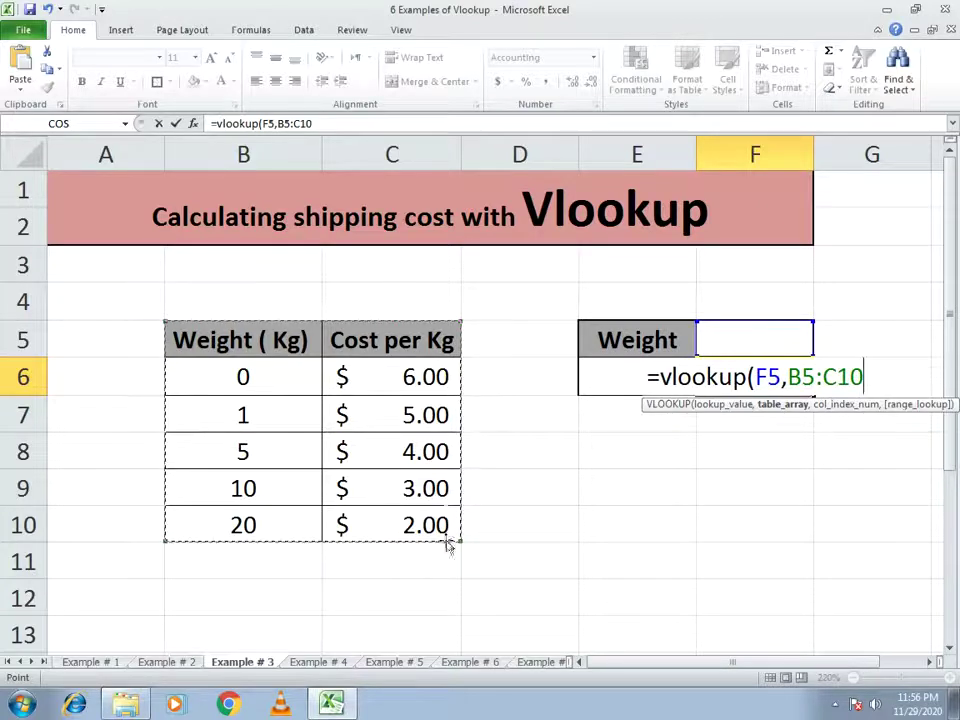
{"action": "type", "text": ","}
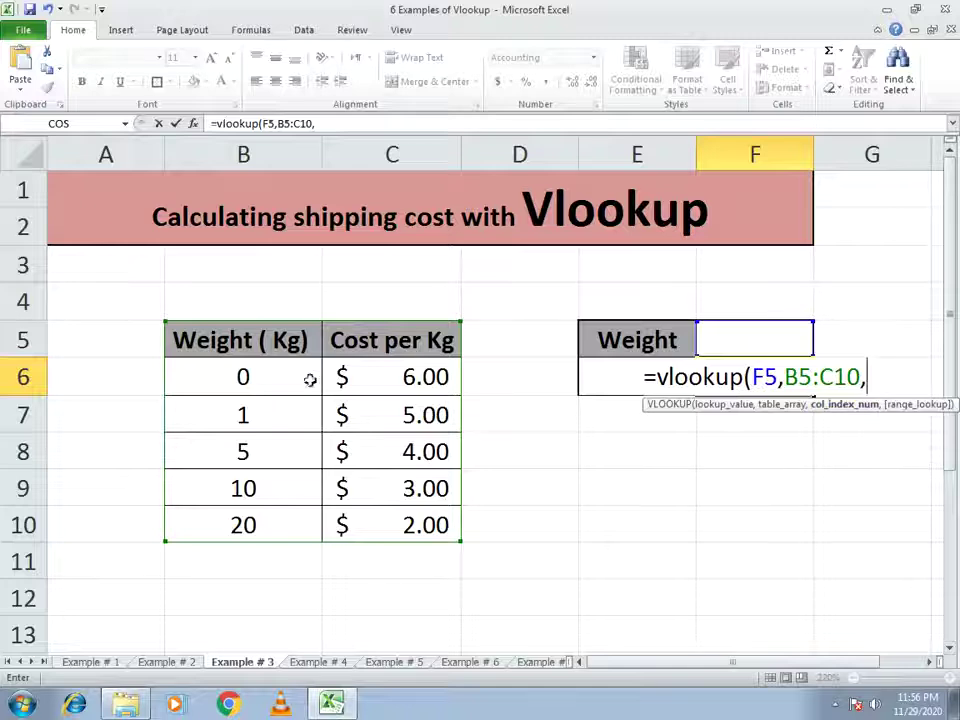
{"action": "type", "text": "2,"}
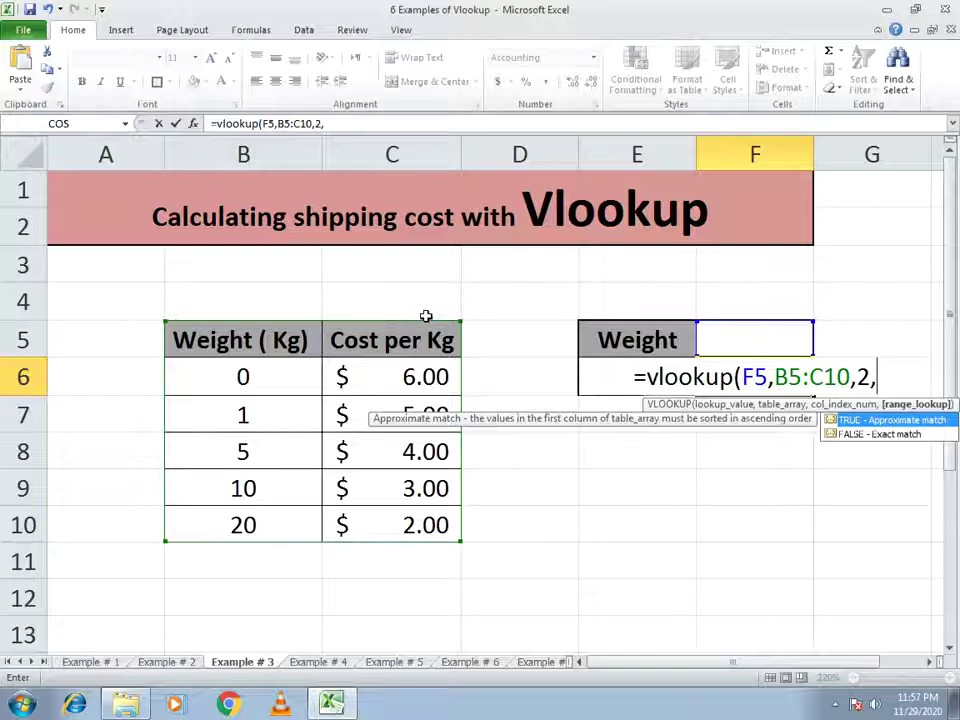
{"action": "type", "text": "1)"}
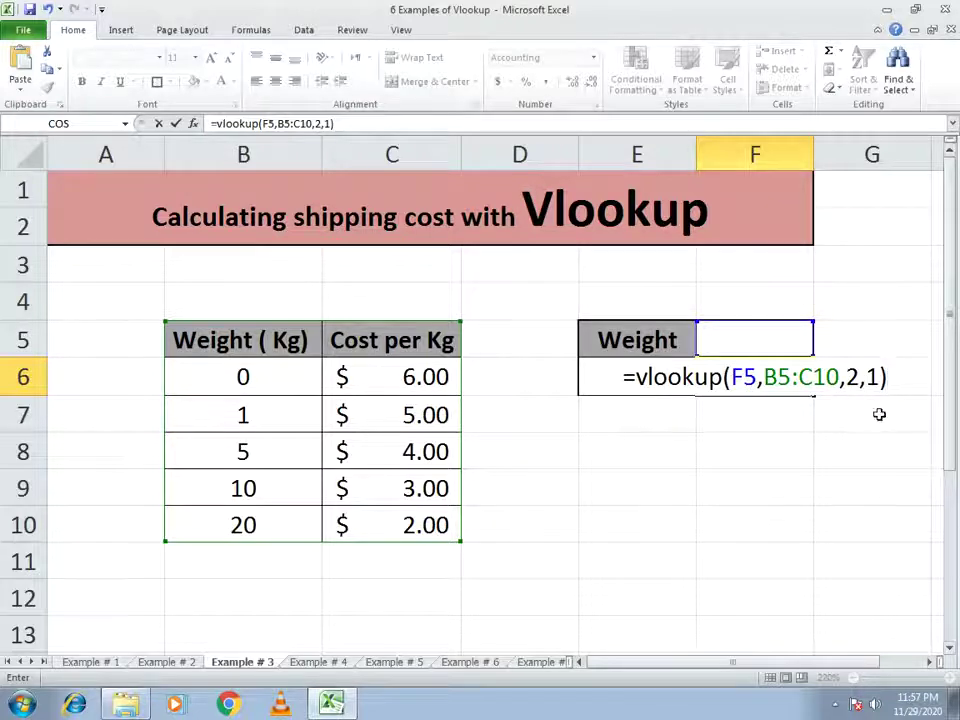
{"action": "type", "text": "*"}
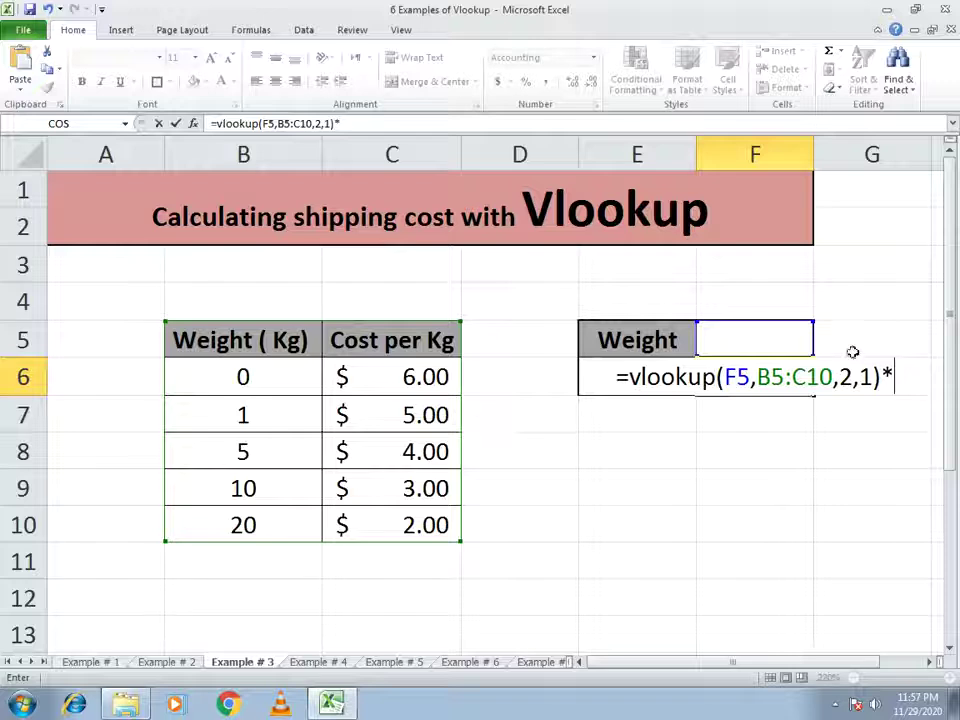
{"action": "left_click", "coordinate": [737, 340]}
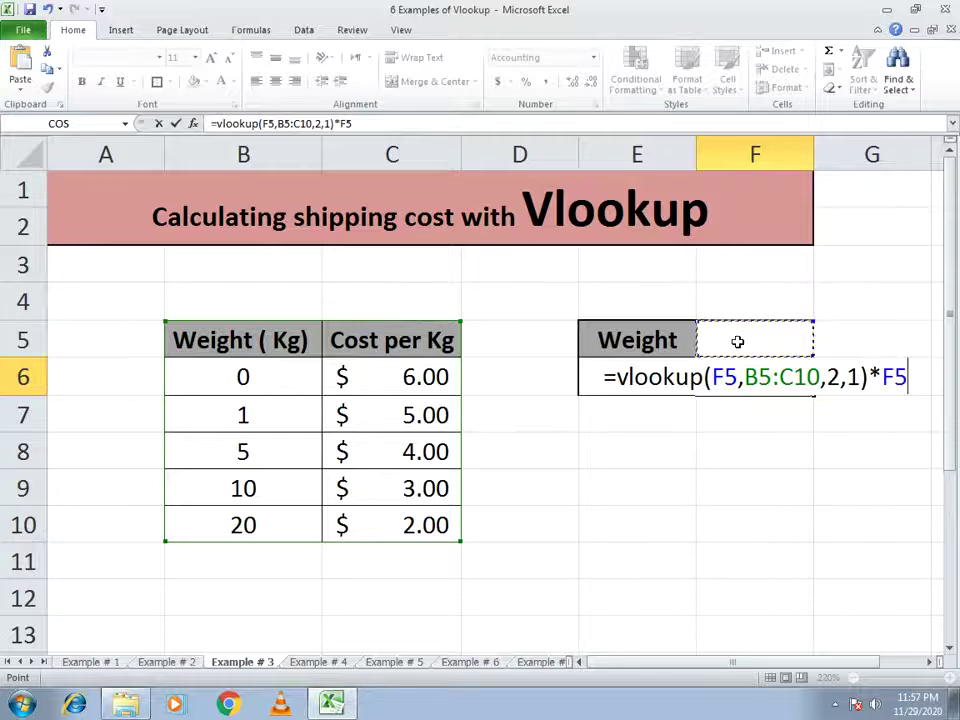
{"action": "key", "text": "Return"}
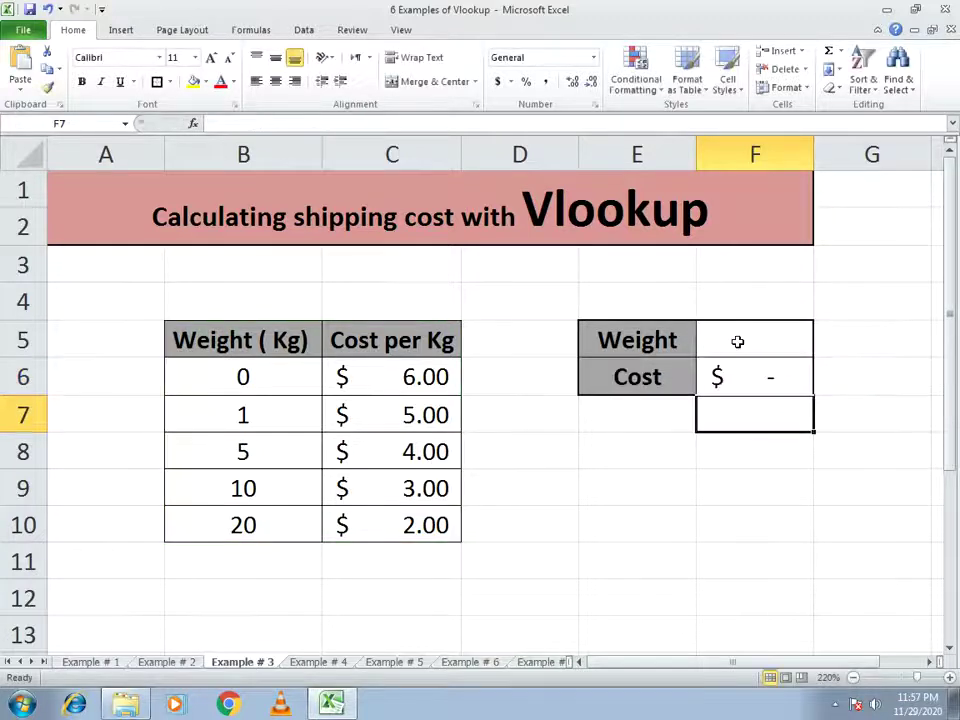
- Enter a weight of 3 in cell F5 to test the shipping cost formula
{"action": "left_click", "coordinate": [737, 341]}
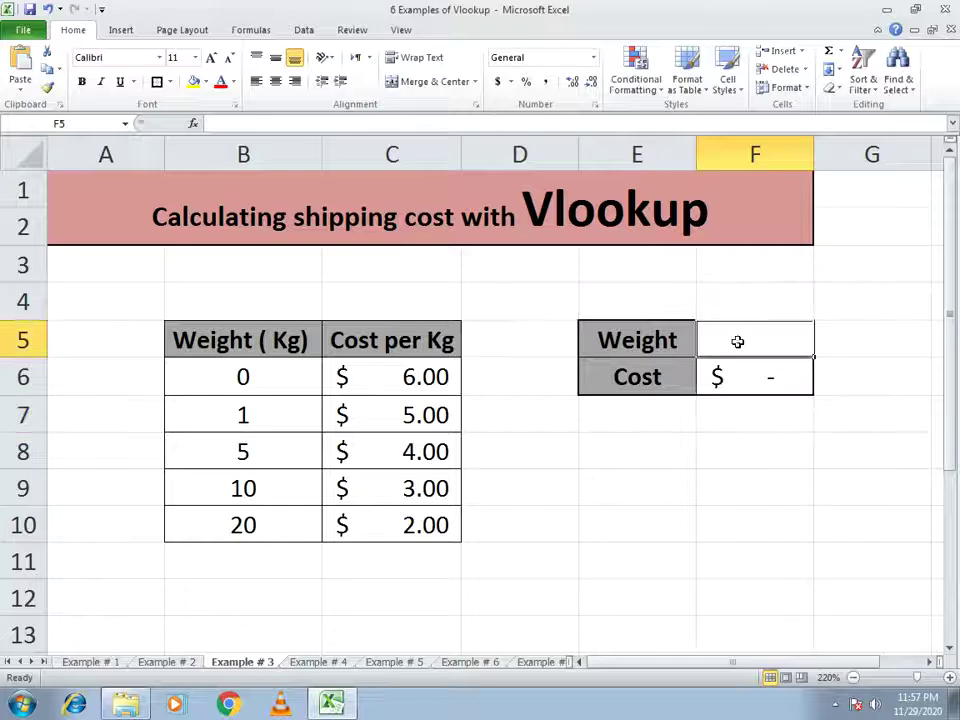
{"action": "type", "text": "3"}
{"action": "key", "text": "Return"}
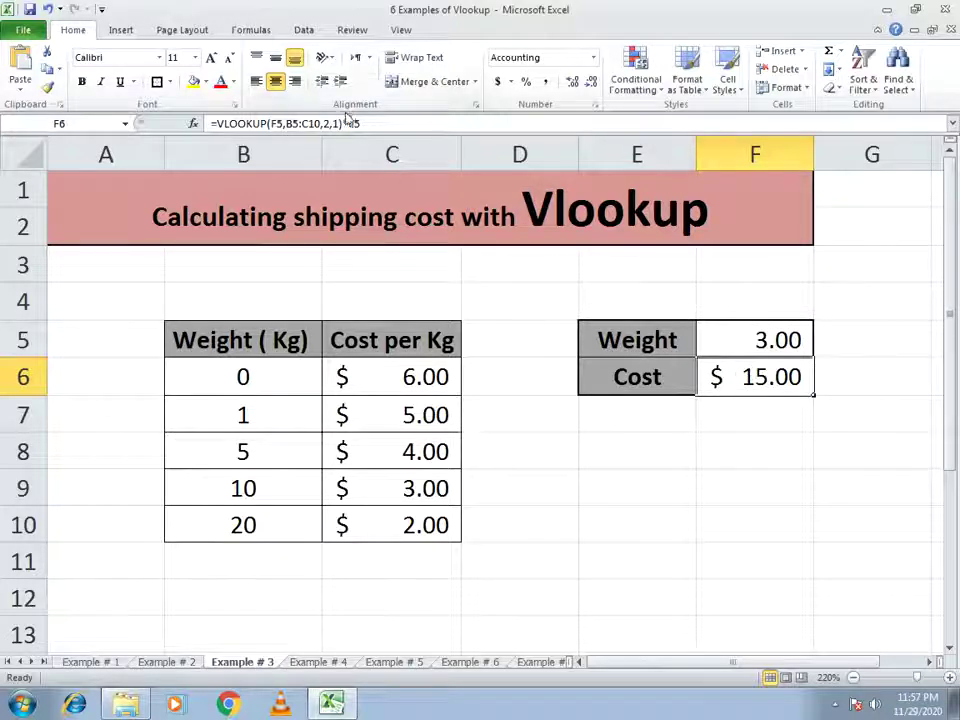
- Set the weight in cell F5 to 2.25 to test the shipping cost with a fractional weight
{"action": "left_click", "coordinate": [785, 339]}
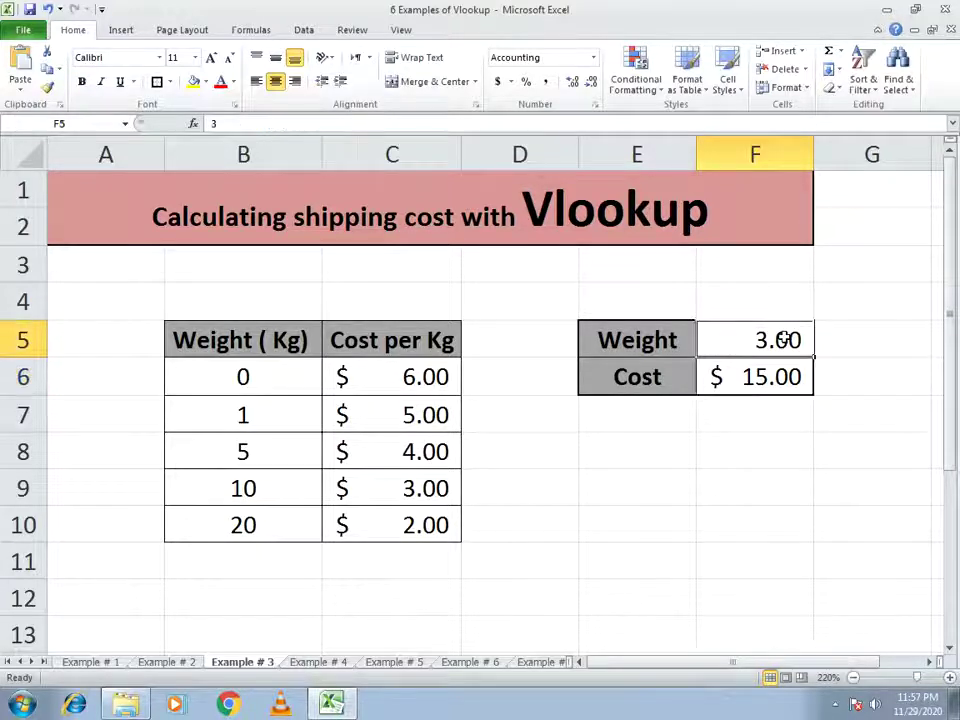
{"action": "type", "text": "2.25"}
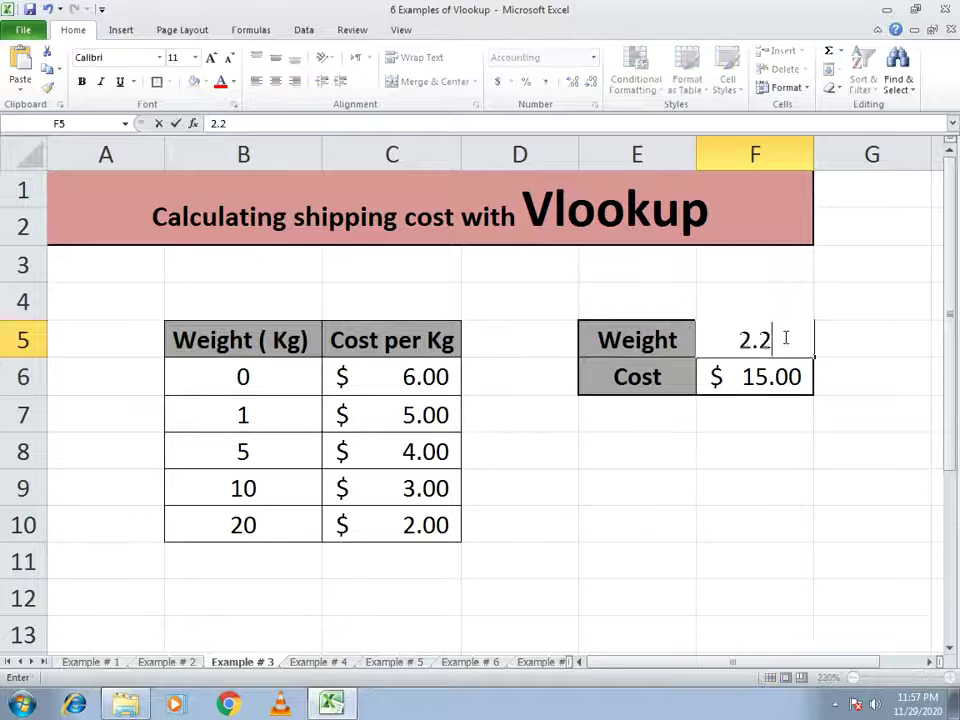
{"action": "key", "text": "Return"}
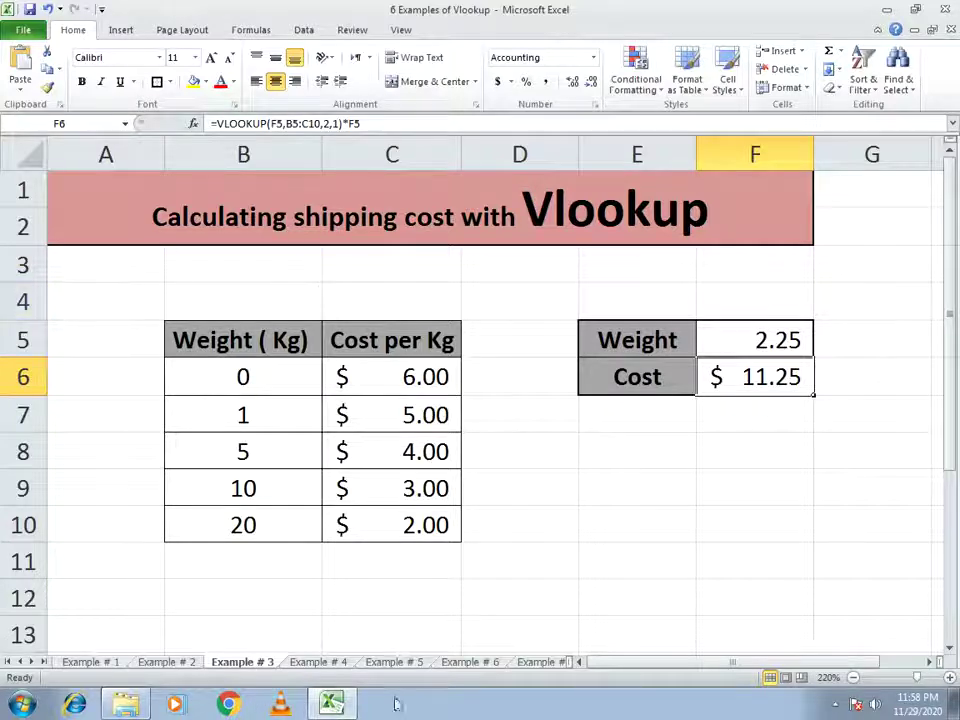
- On the Example # 4 sheet, look up the employee's first name in cell B5 with =VLOOKUP(A5,A7:F11,2,0)
{"action": "left_click", "coordinate": [316, 663]}
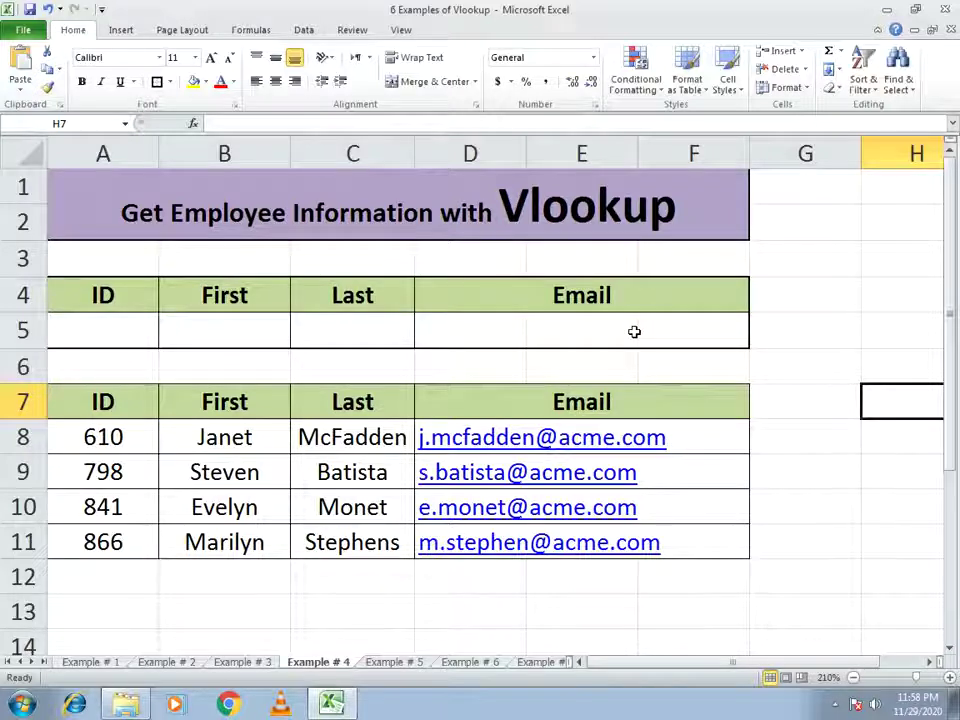
{"action": "left_click", "coordinate": [174, 332]}
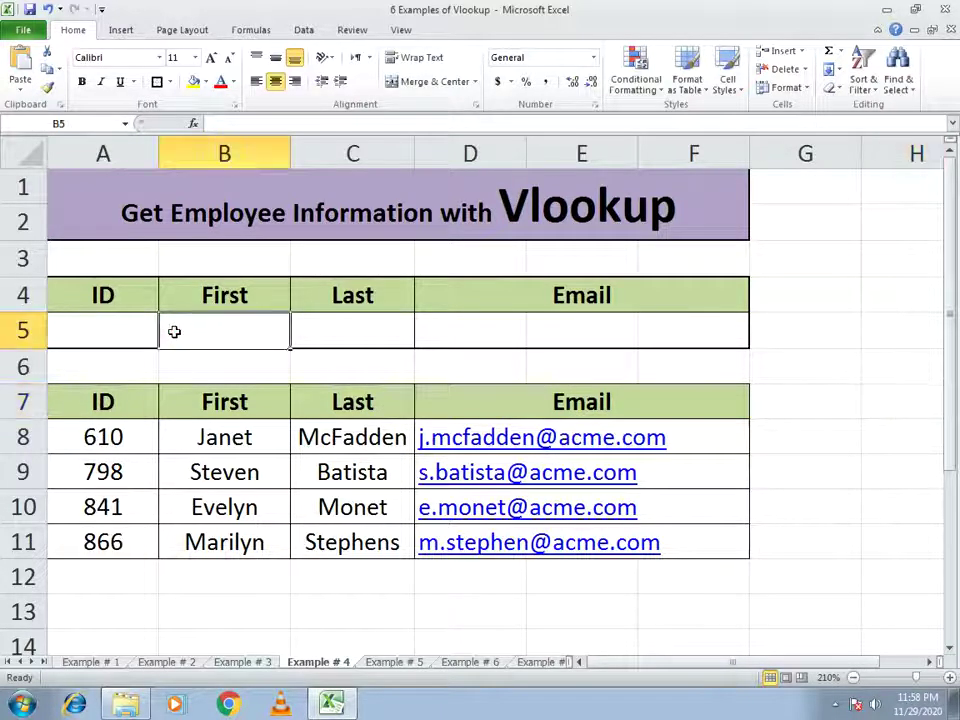
{"action": "type", "text": "=vloo"}
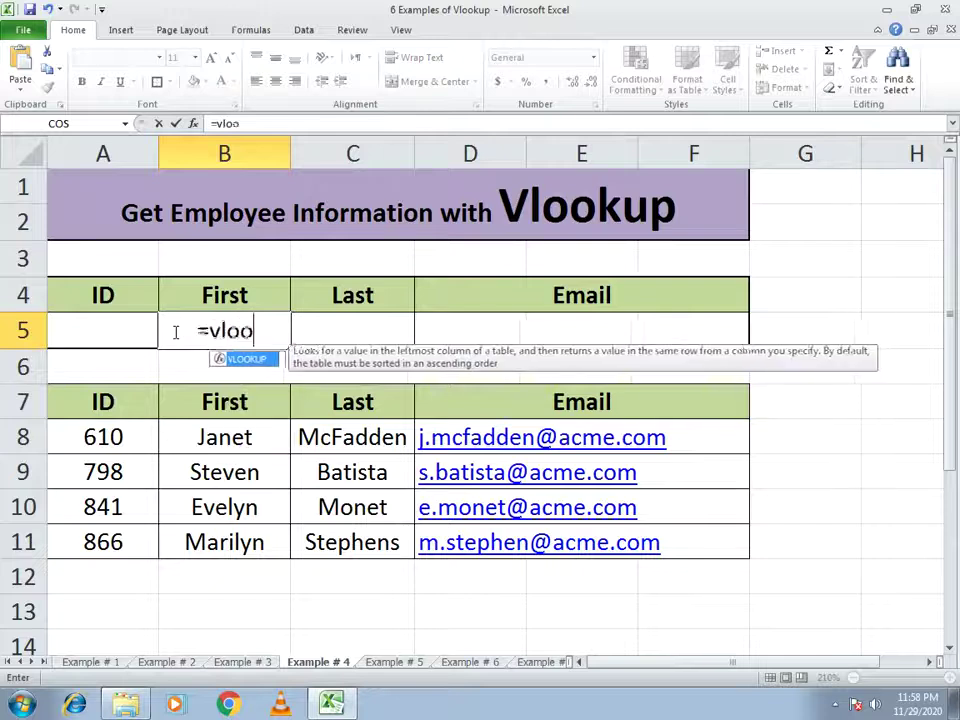
{"action": "type", "text": "kup("}
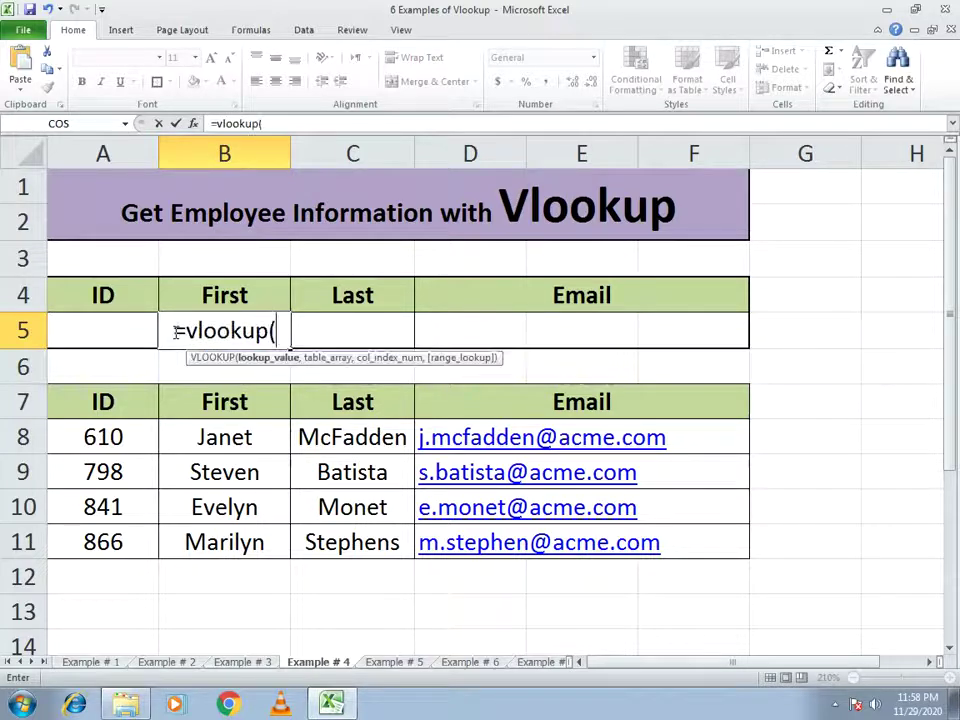
{"action": "left_click", "coordinate": [133, 331]}
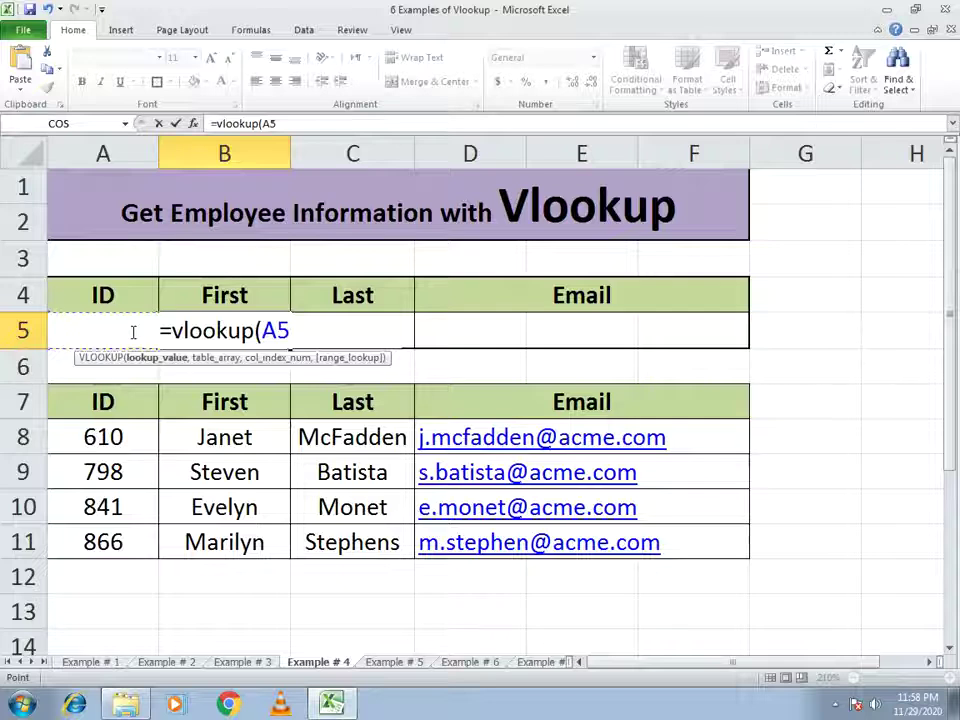
{"action": "type", "text": ","}
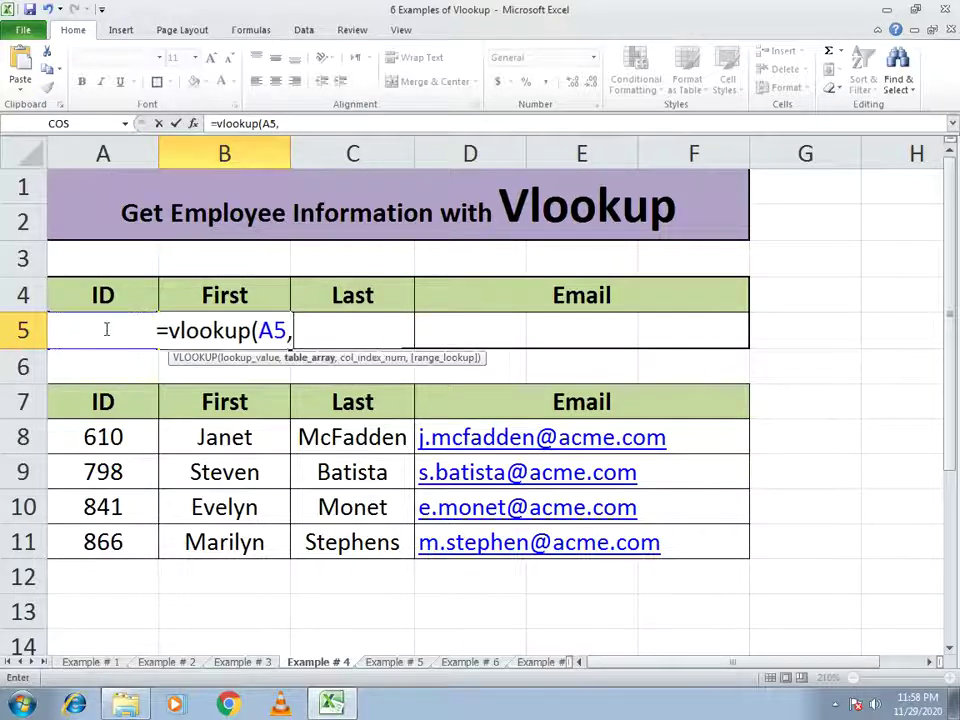
{"action": "left_click_drag", "start_coordinate": [103, 401], "coordinate": [536, 561]}
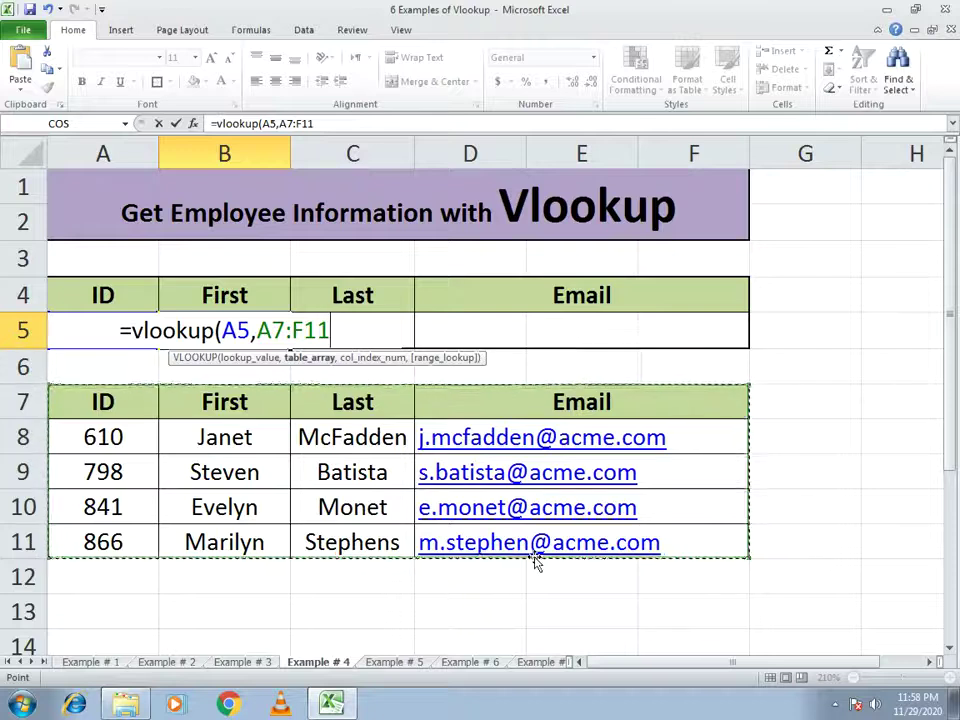
{"action": "type", "text": ","}
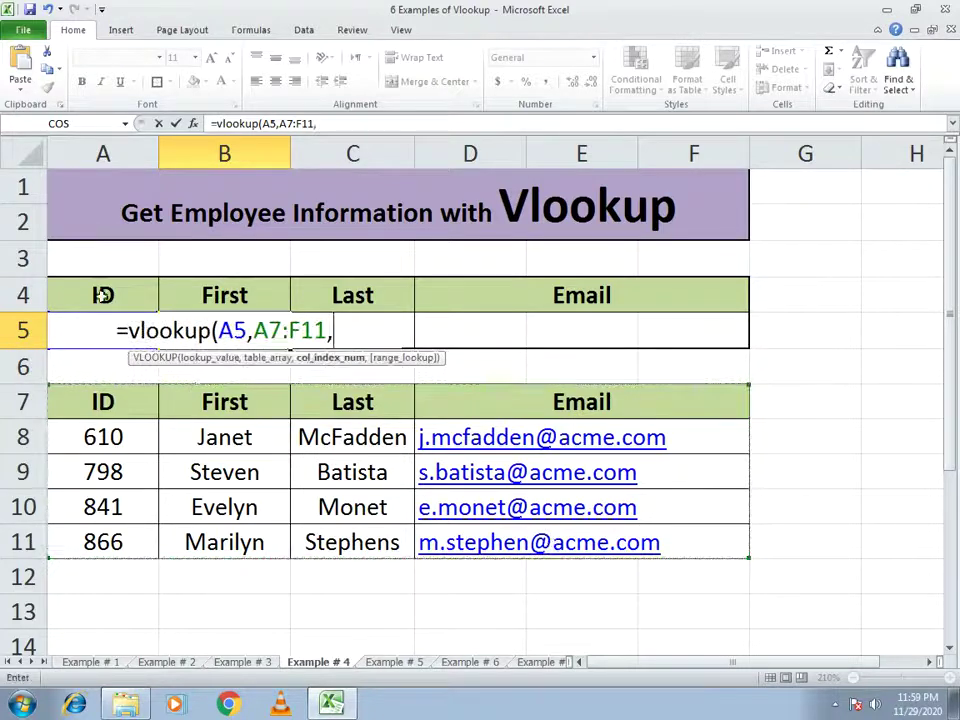
{"action": "type", "text": "2,0"}
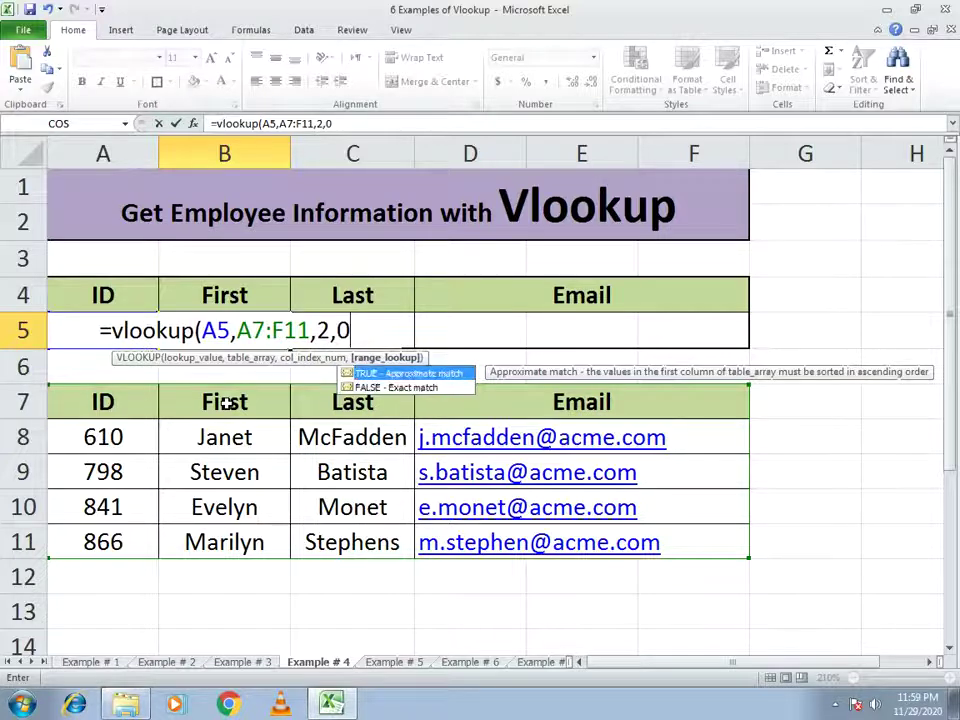
{"action": "type", "text": ")"}
{"action": "key", "text": "Return"}
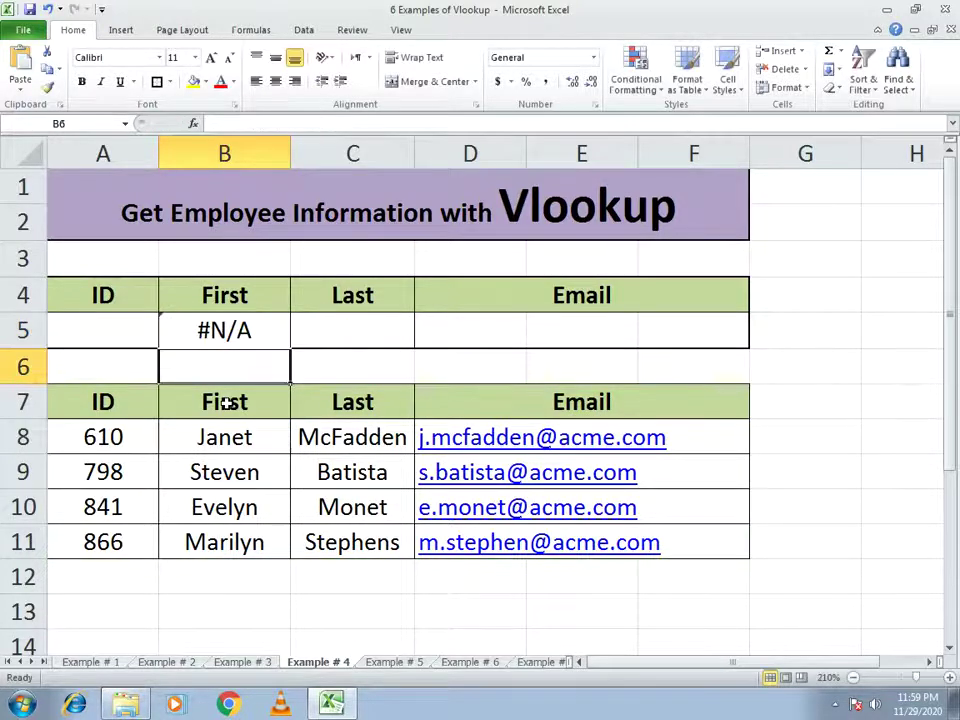
- Fill the B5 formula across row 5 through the Last and Email columns, and merge and center D5:F5
{"action": "left_click", "coordinate": [180, 334]}
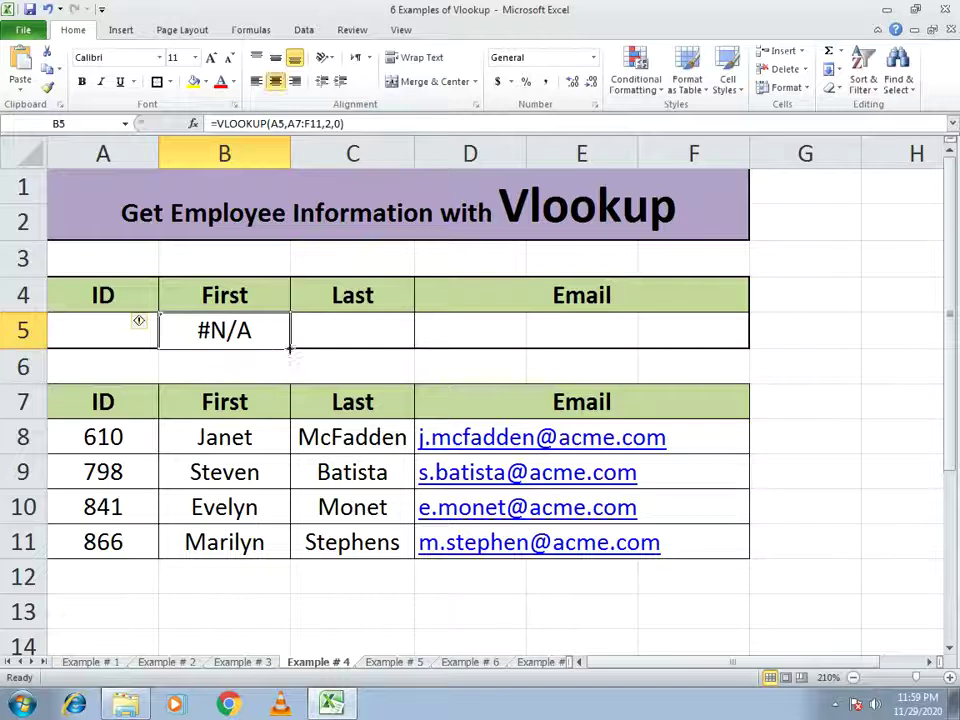
{"action": "left_click_drag", "start_coordinate": [289, 348], "coordinate": [673, 326]}
{"action": "left_click", "coordinate": [870, 375]}
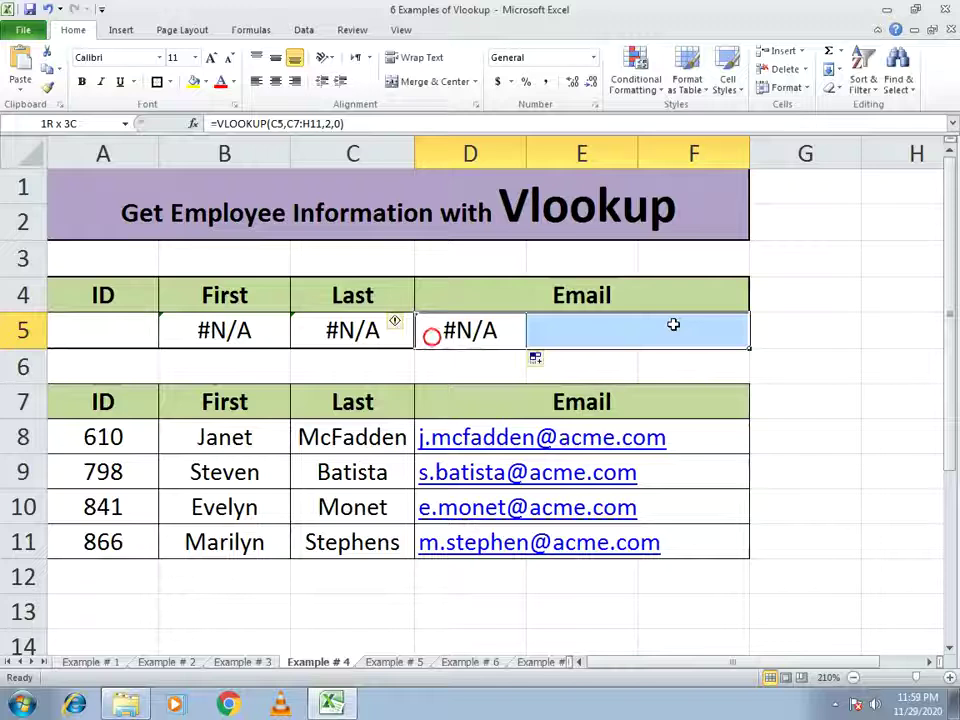
{"action": "left_click", "coordinate": [436, 80]}
- Enter the first listed employee's ID in cell A5 to test the lookup formulas
{"action": "left_click", "coordinate": [131, 330]}
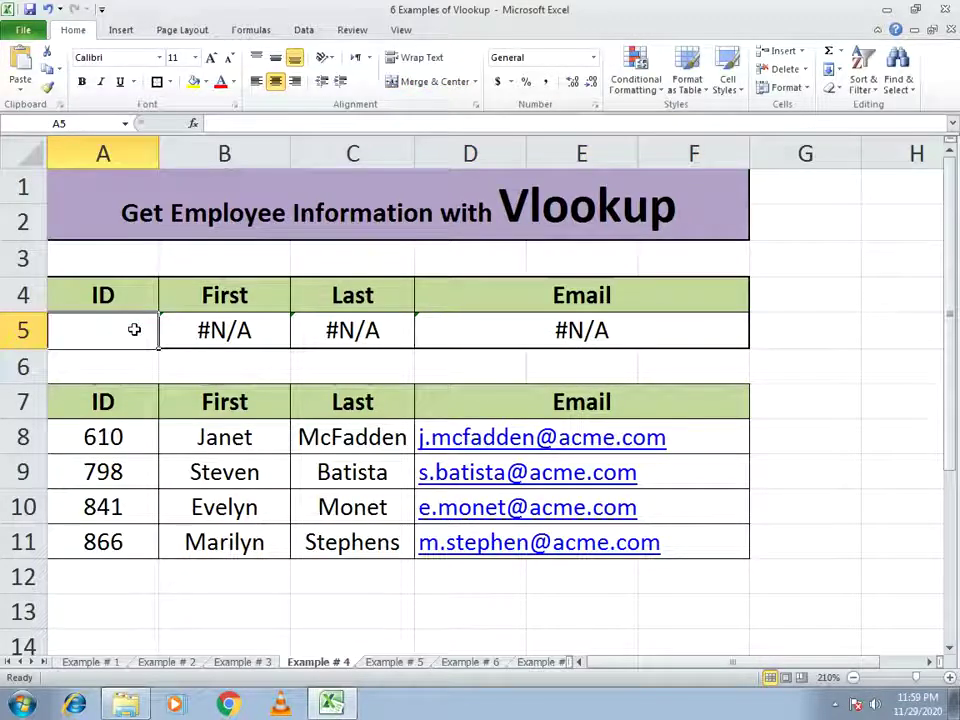
{"action": "type", "text": "610"}
{"action": "key", "text": "Return"}
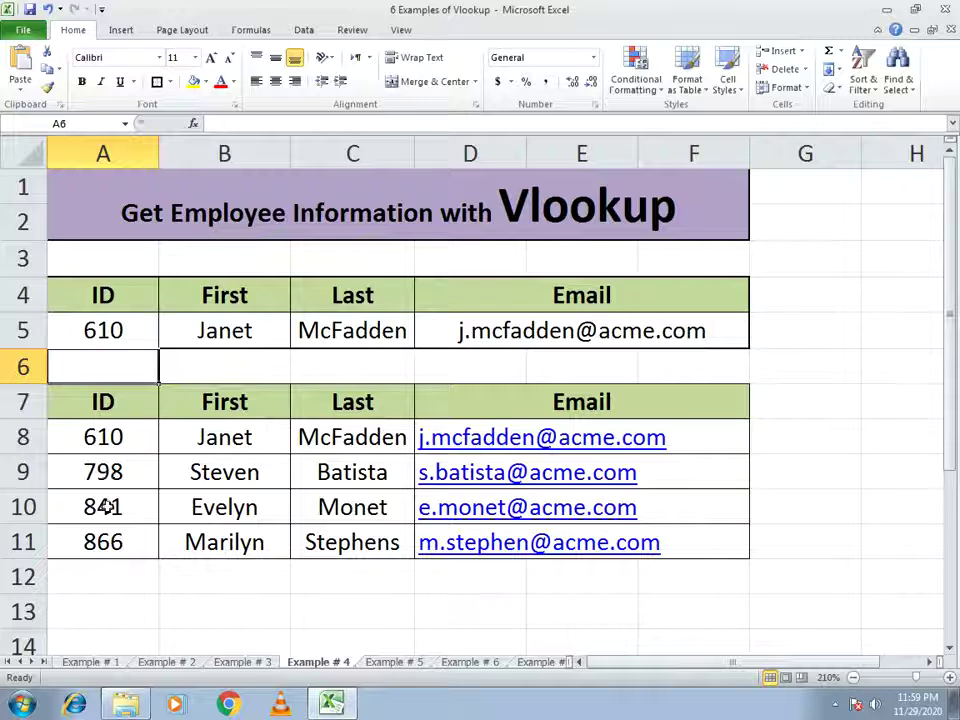
- Change the ID in cell A5 to that of the third listed employee
{"action": "left_click", "coordinate": [98, 331]}
{"action": "type", "text": "841"}
{"action": "key", "text": "Return"}
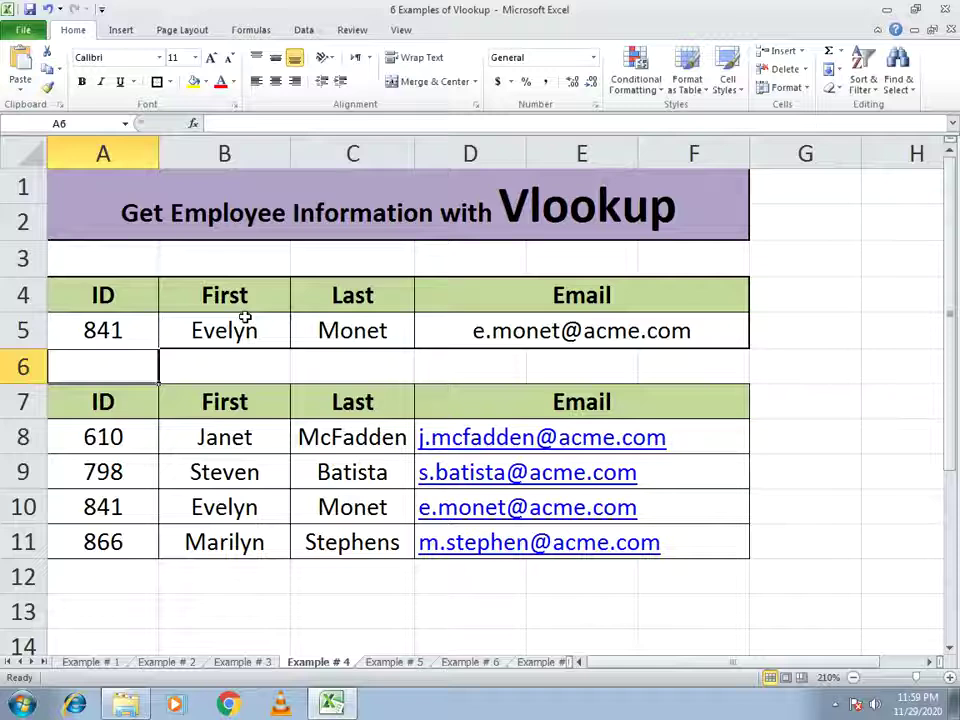
- On the Example # 5 sheet, start a chained lookup formula in cell K5 with =IFERROR(VLOOKUP(
{"action": "left_click", "coordinate": [394, 664]}
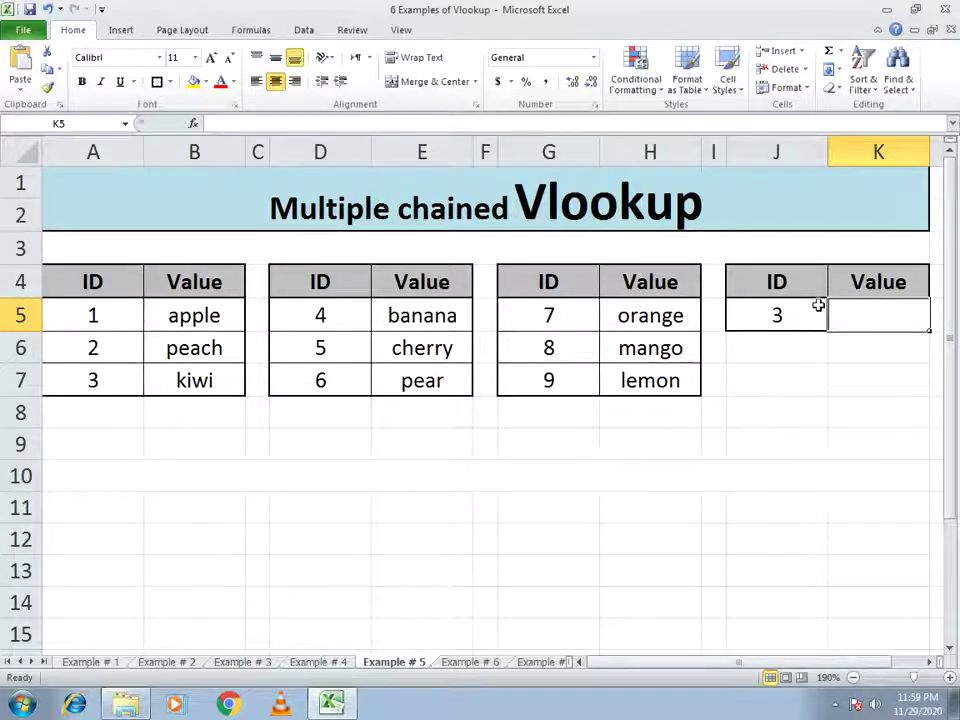
{"action": "left_click", "coordinate": [845, 320]}
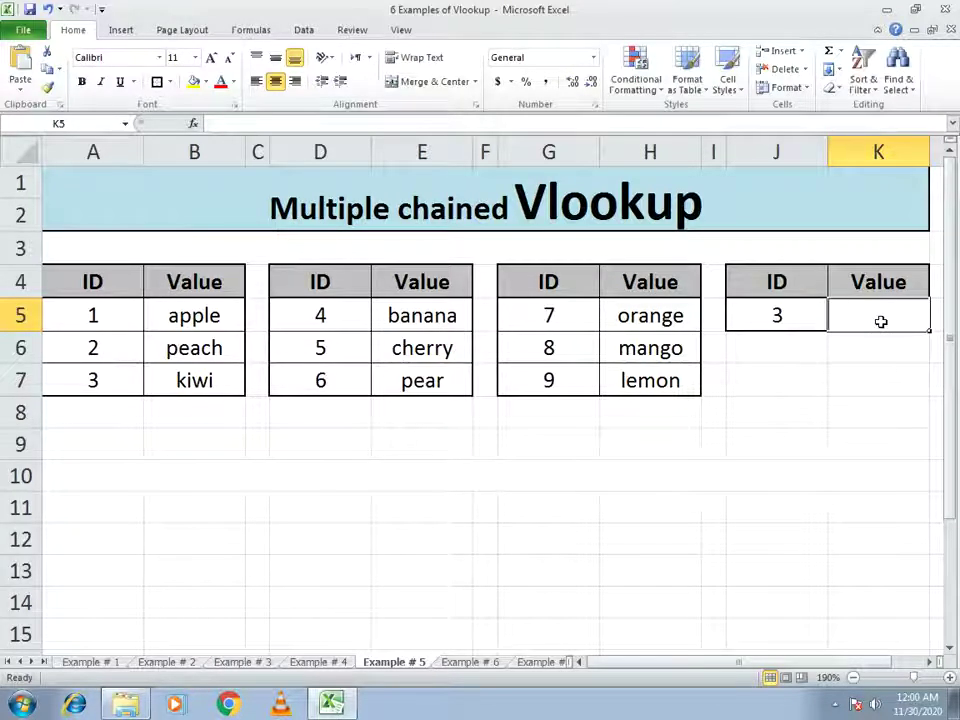
{"action": "left_click", "coordinate": [243, 124]}
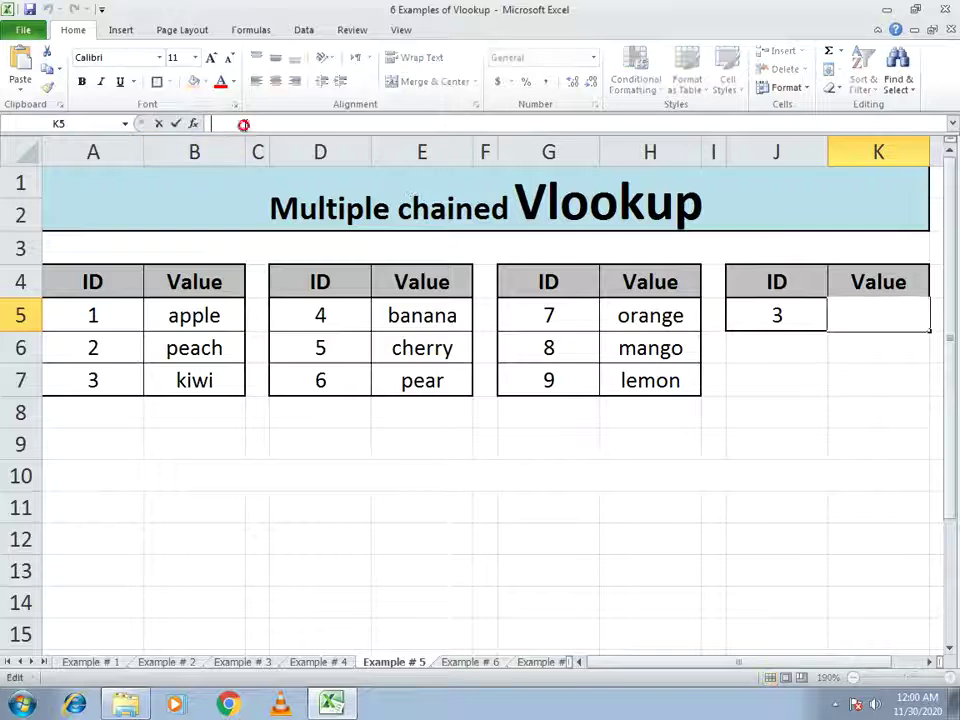
{"action": "type", "text": "="}
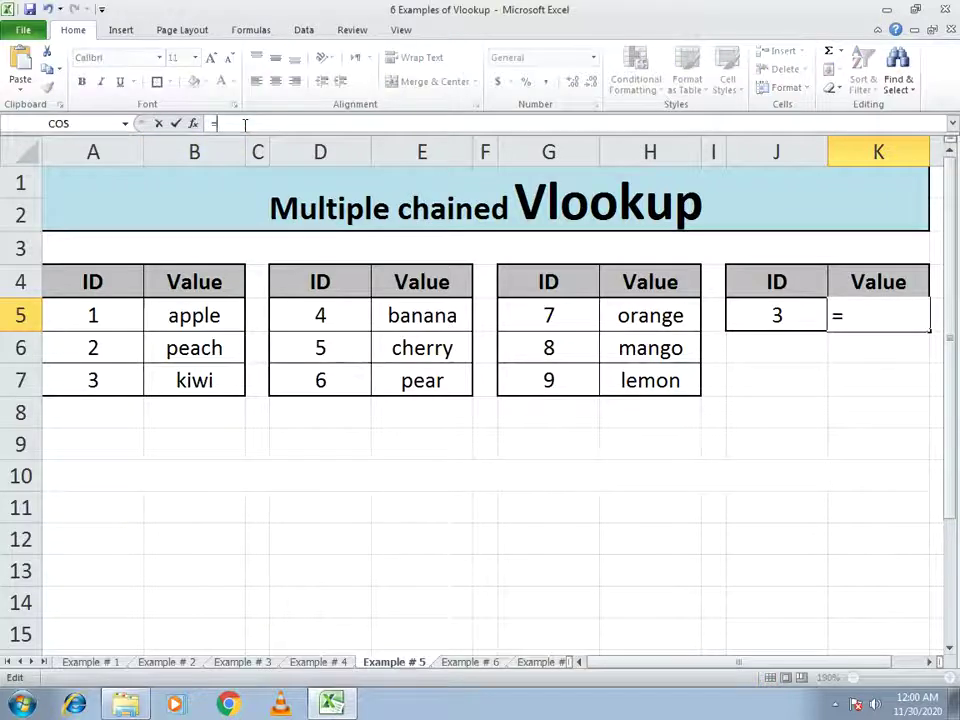
{"action": "type", "text": "if"}
{"action": "key", "text": "BackSpace"}
{"action": "key", "text": "BackSpace"}
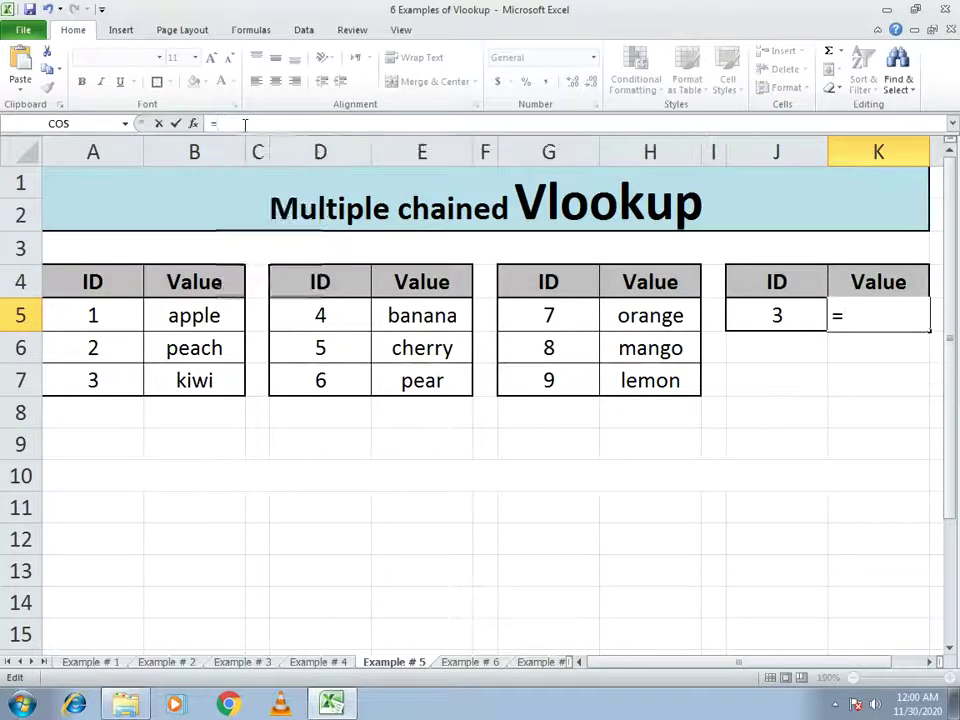
{"action": "type", "text": "IFERROR"}
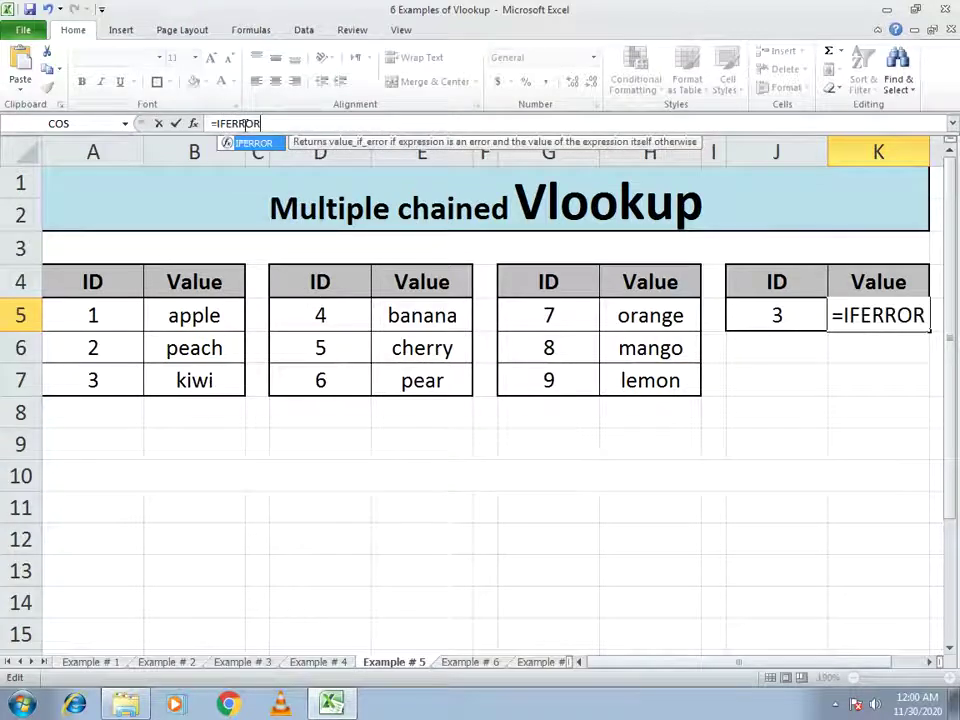
{"action": "type", "text": "("}
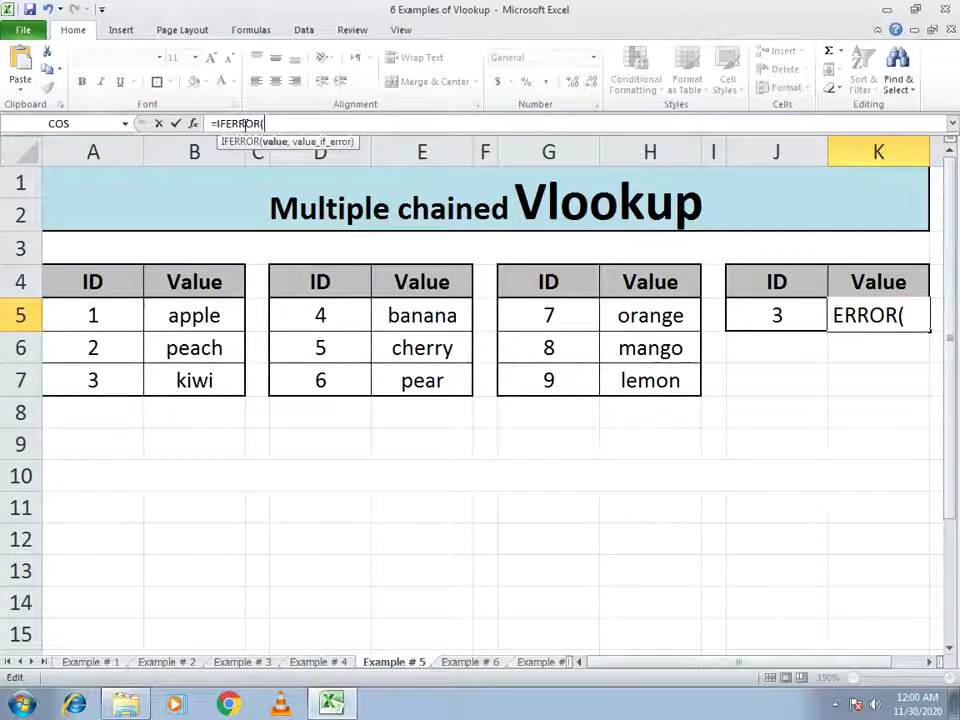
{"action": "type", "text": "VL"}
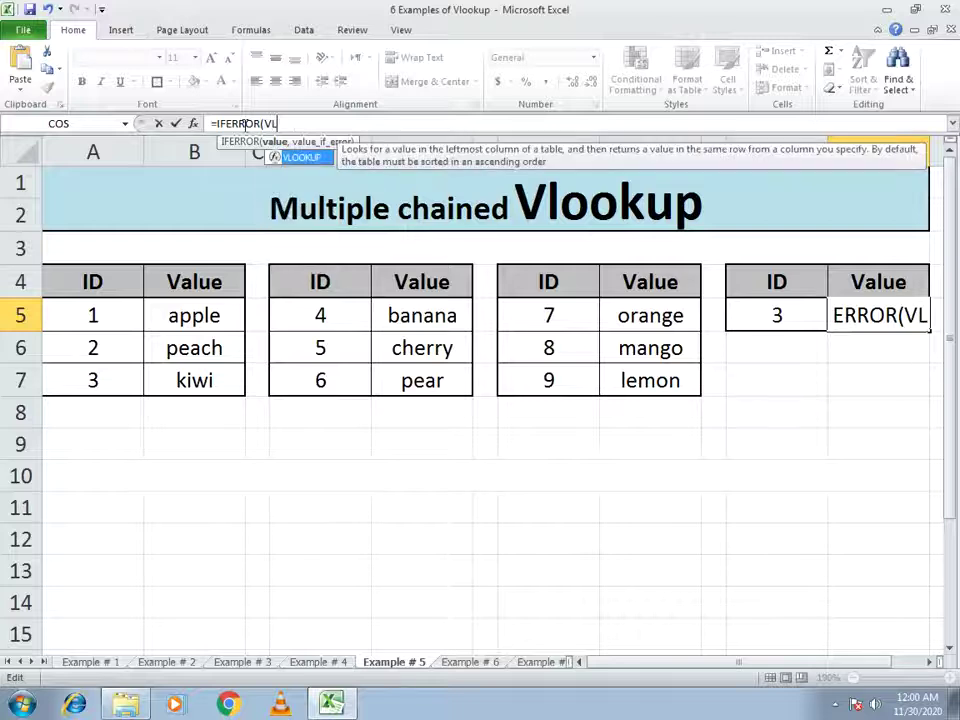
{"action": "type", "text": "OOKUP"}
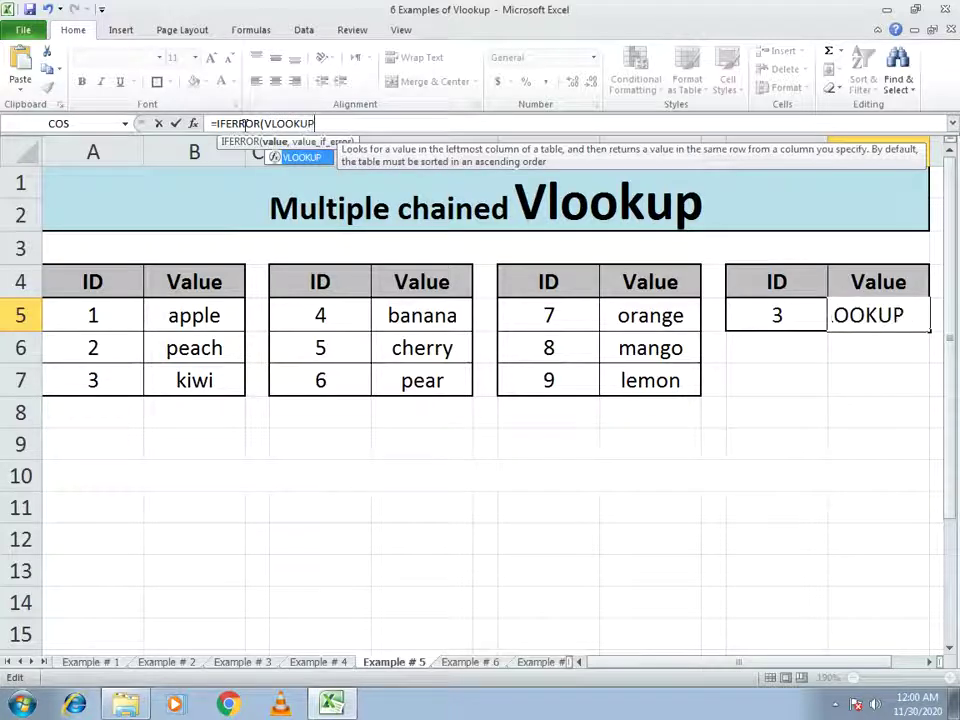
{"action": "type", "text": "("}
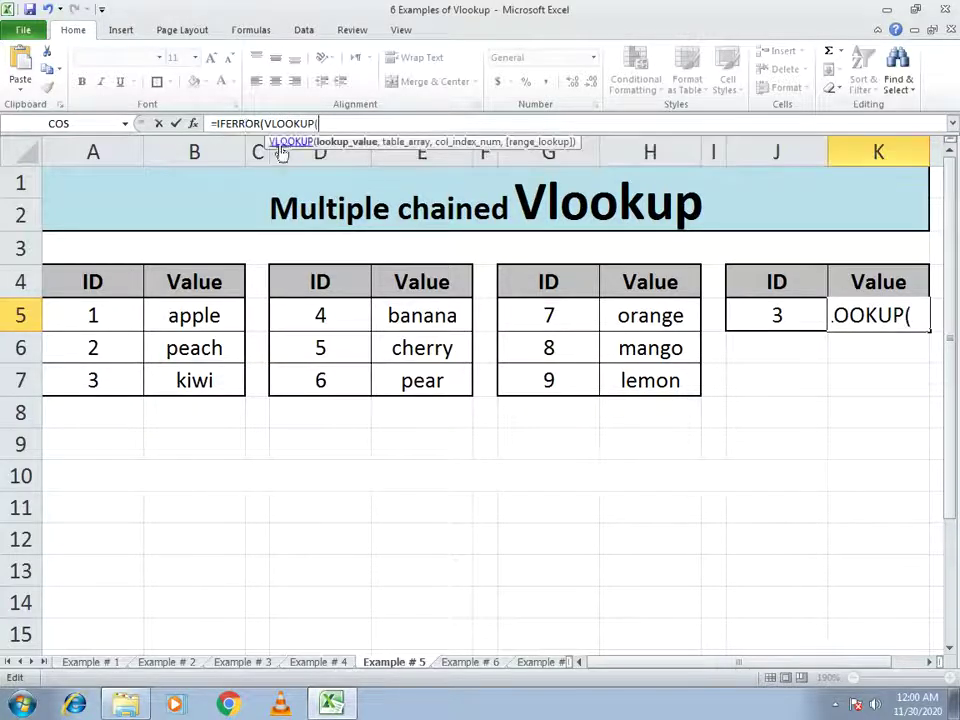
- Complete the first VLOOKUP in the K5 formula with lookup value J5, table A4:B7, column 2 and exact match 0
{"action": "left_click", "coordinate": [776, 316]}
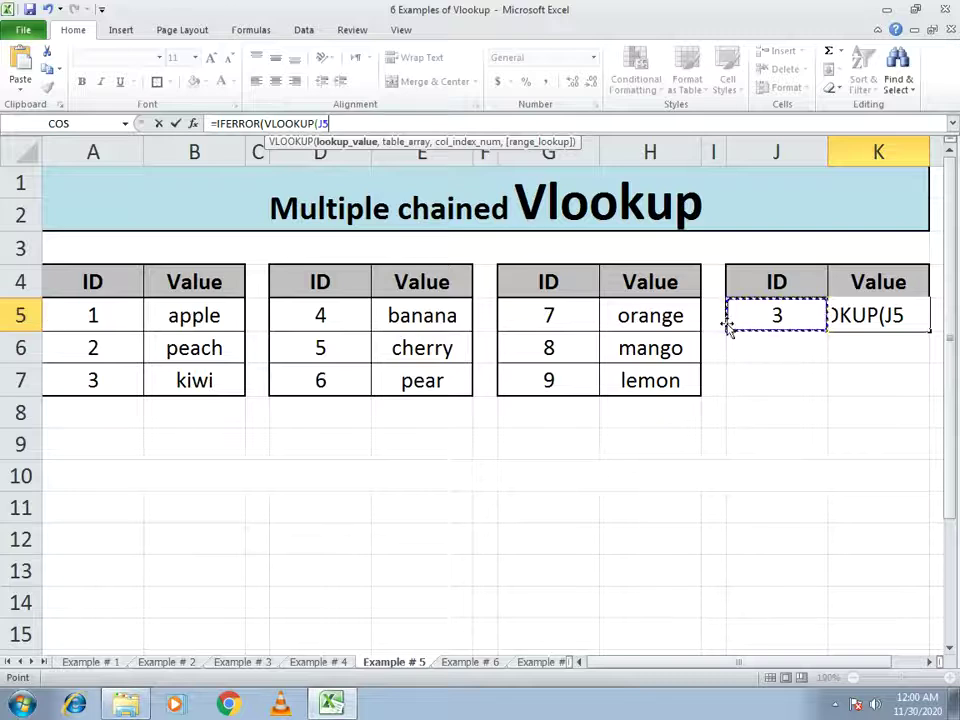
{"action": "type", "text": ","}
{"action": "left_click_drag", "start_coordinate": [58, 278], "coordinate": [193, 375]}
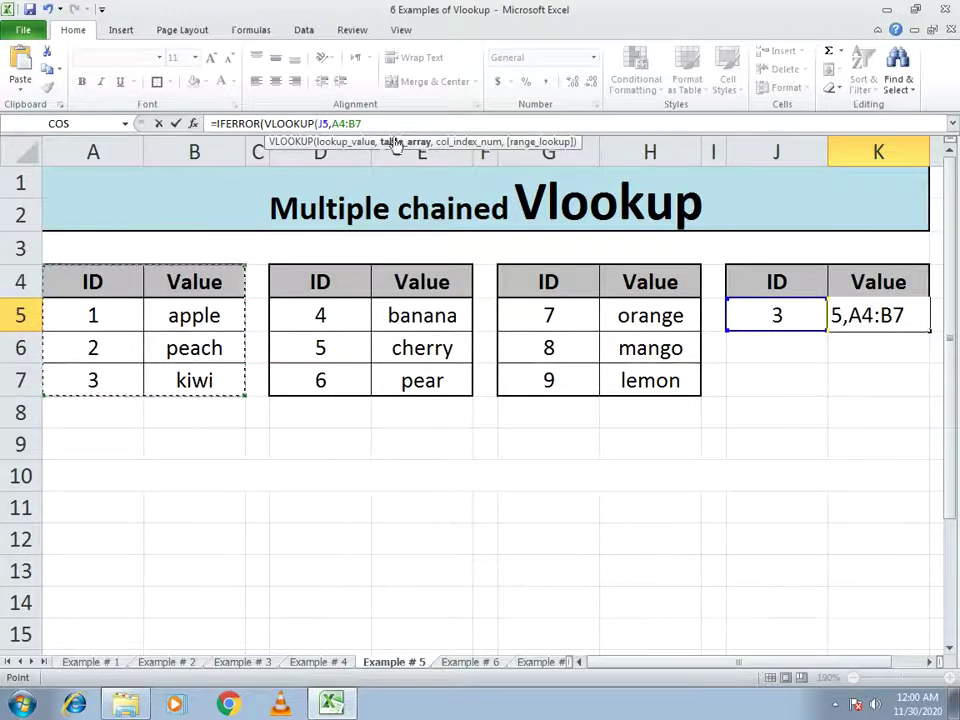
{"action": "type", "text": ","}
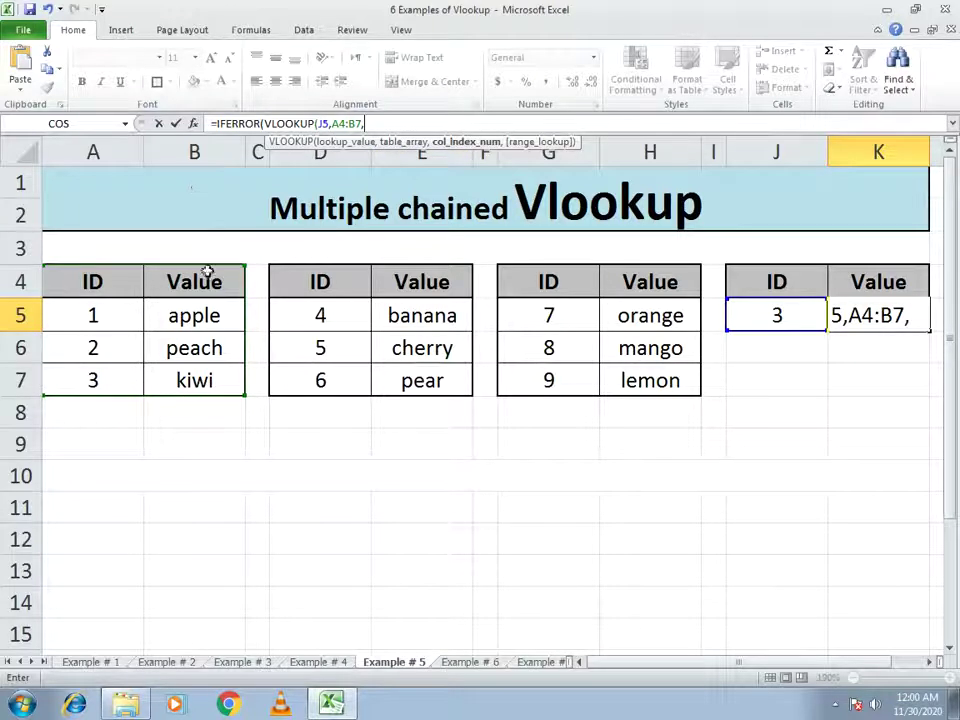
{"action": "type", "text": "2"}
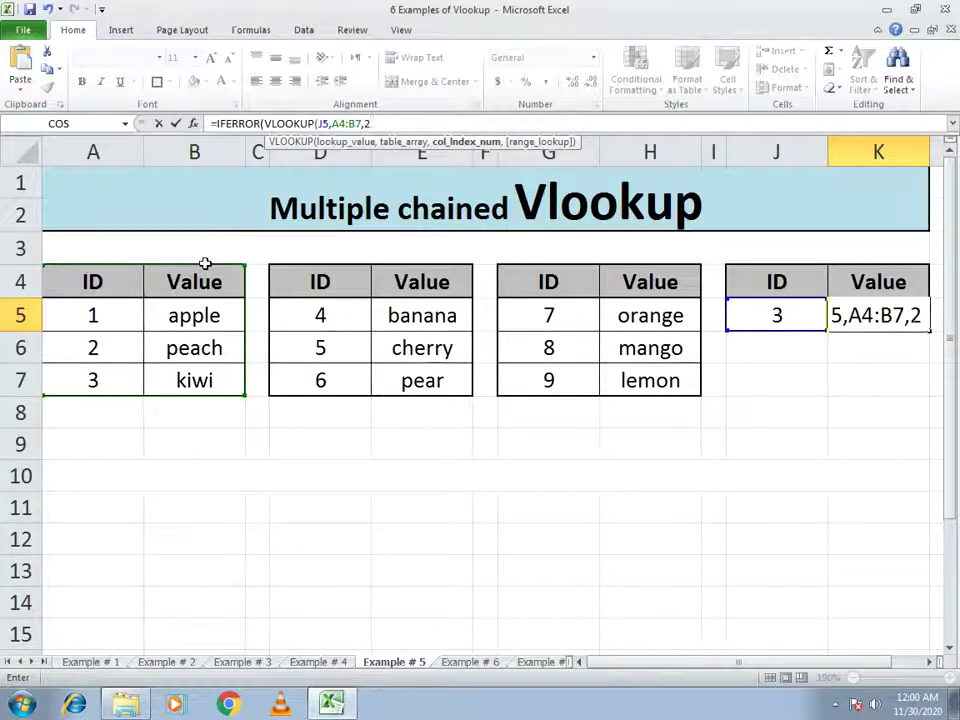
{"action": "type", "text": ",0"}
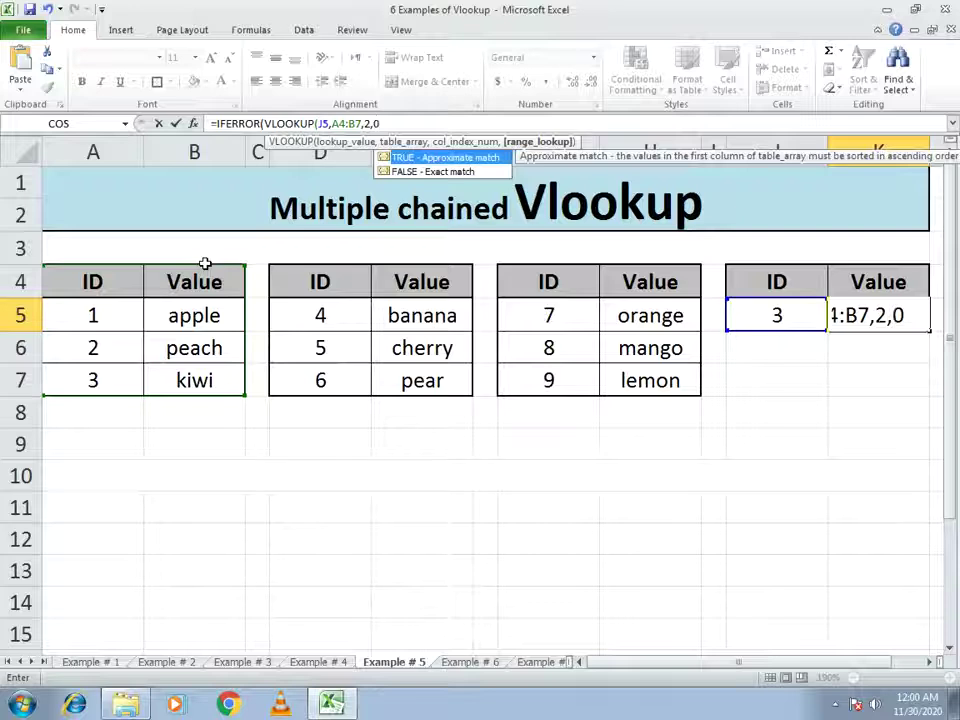
{"action": "type", "text": ")"}
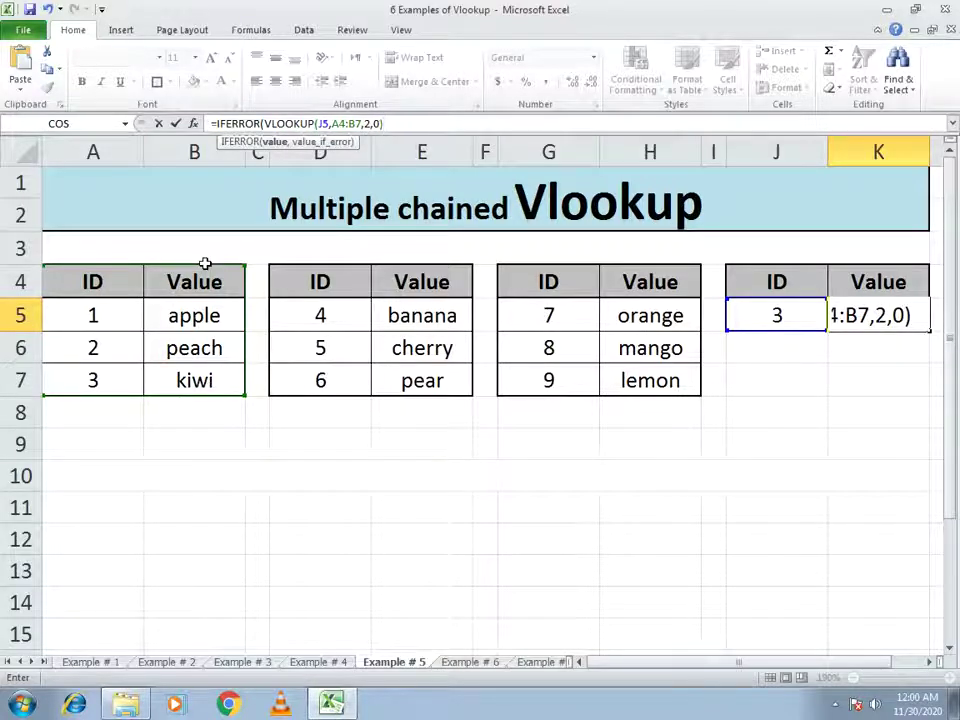
- Add a nested IFERROR as the error value, containing VLOOKUP(J5,D4:E7,2,0) for the second table
{"action": "type", "text": ",IFERROR"}
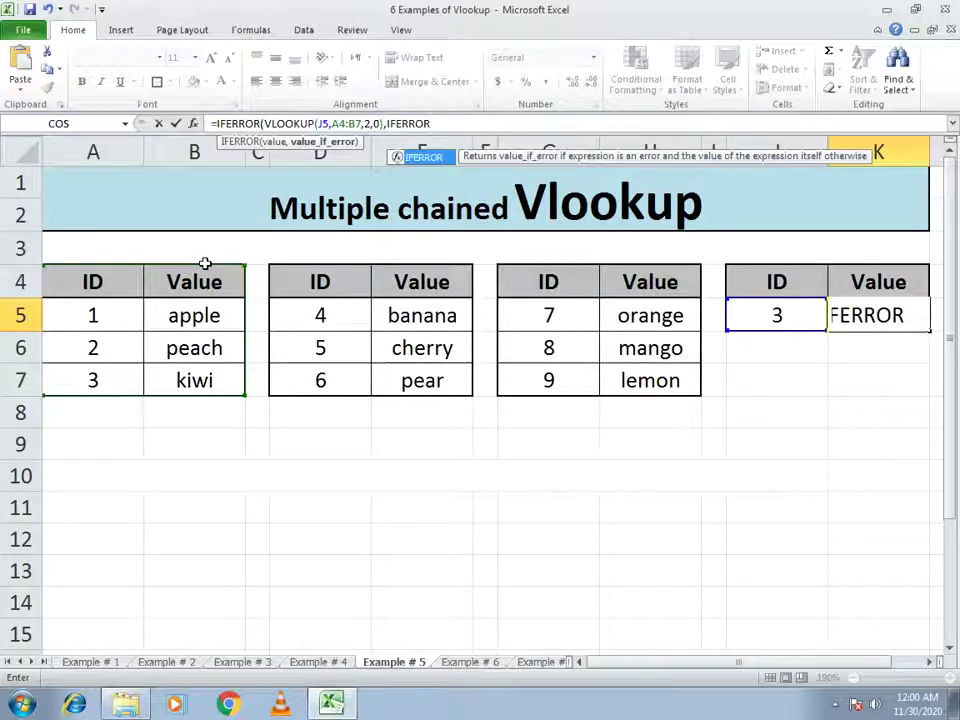
{"action": "type", "text": "(VLOO"}
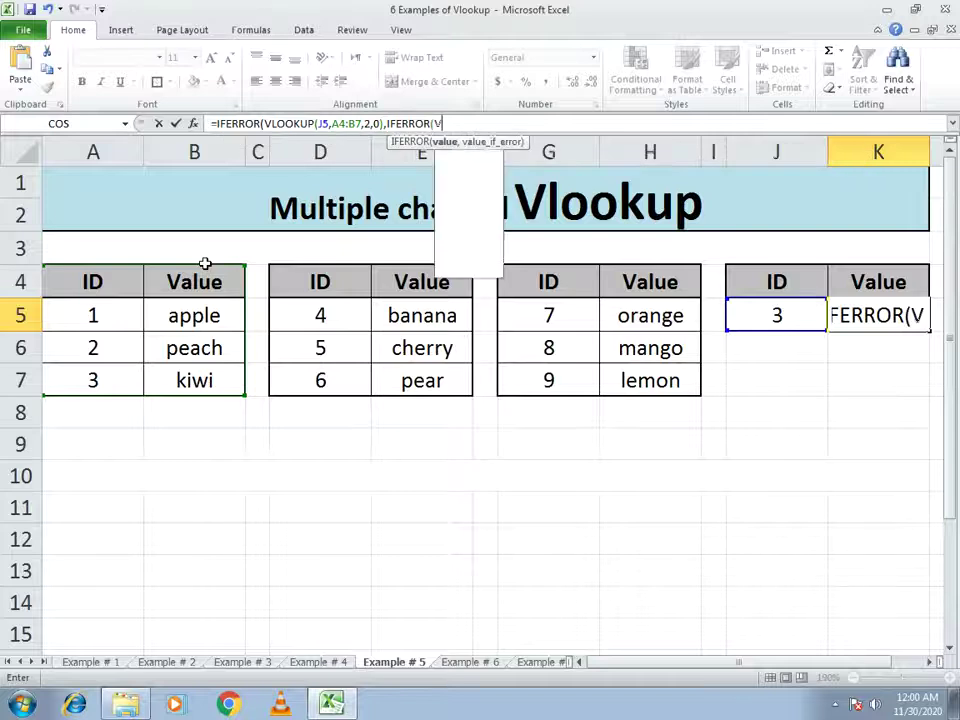
{"action": "type", "text": "KUP"}
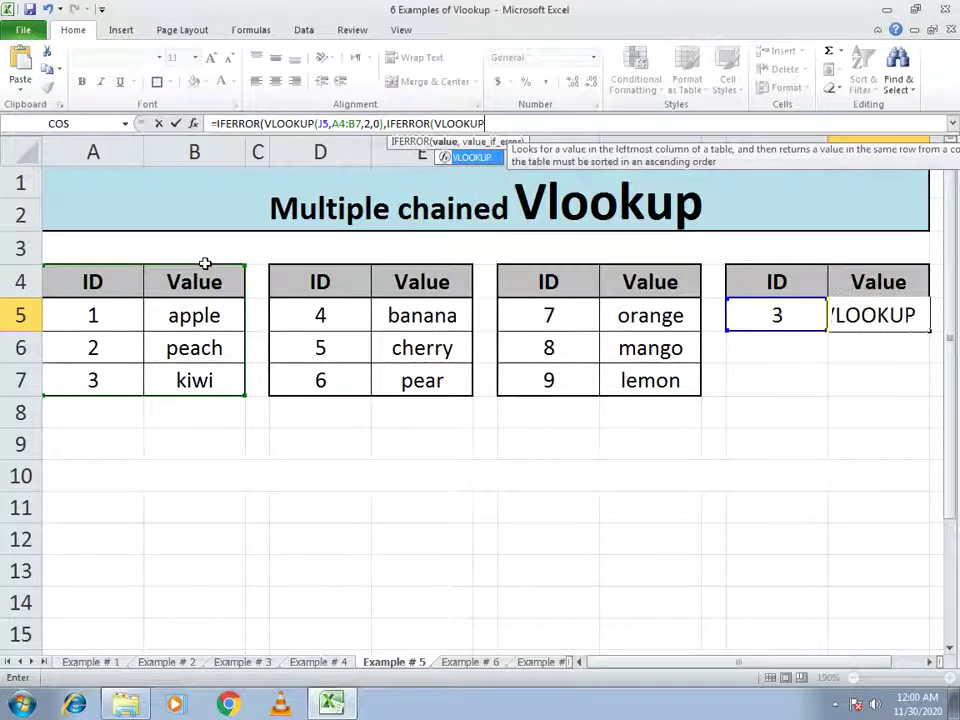
{"action": "type", "text": "("}
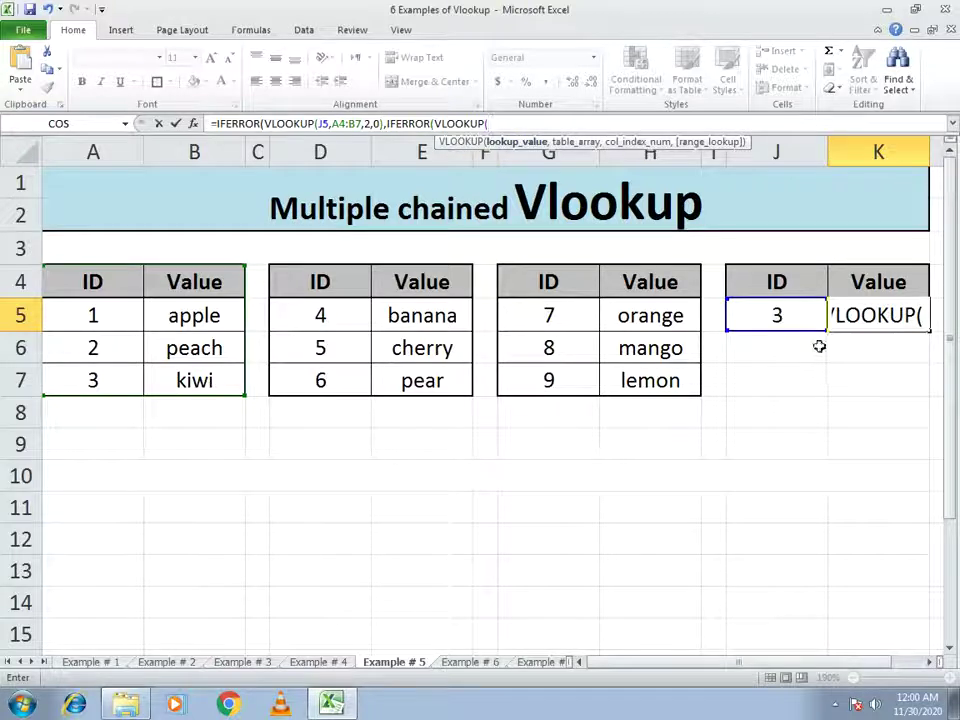
{"action": "left_click", "coordinate": [790, 320]}
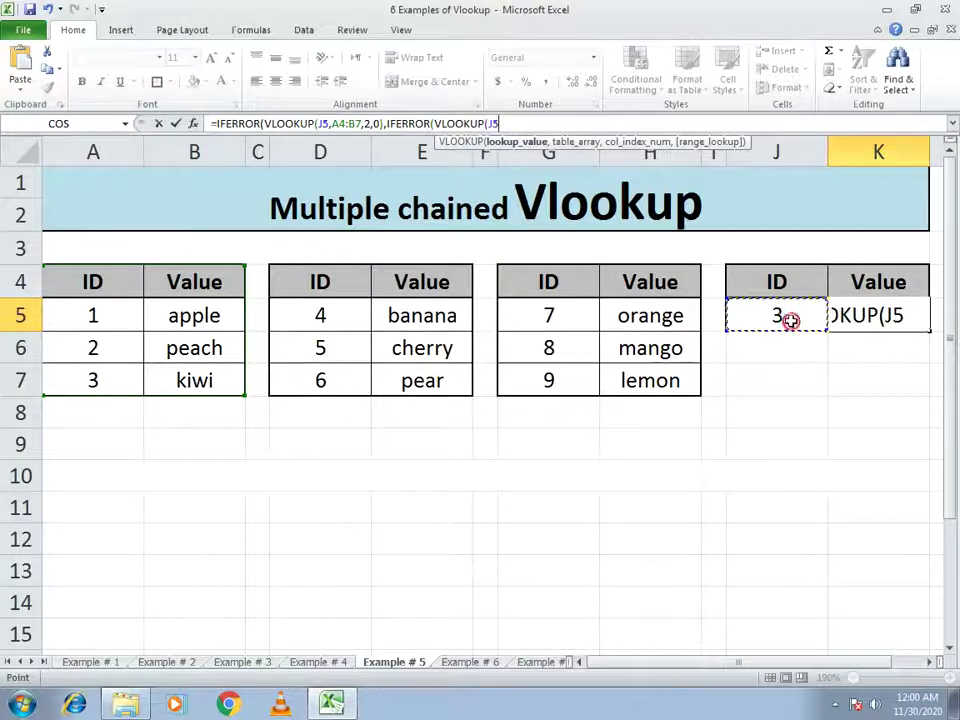
{"action": "type", "text": ","}
{"action": "left_click_drag", "start_coordinate": [315, 272], "coordinate": [407, 386]}
{"action": "type", "text": ","}
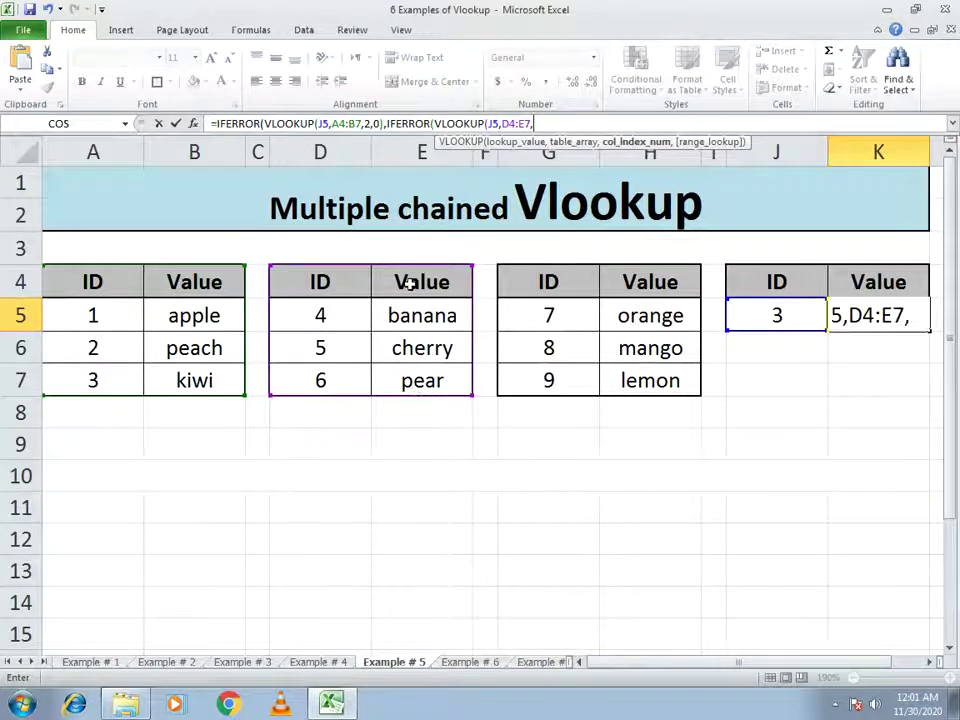
{"action": "type", "text": "2,0"}
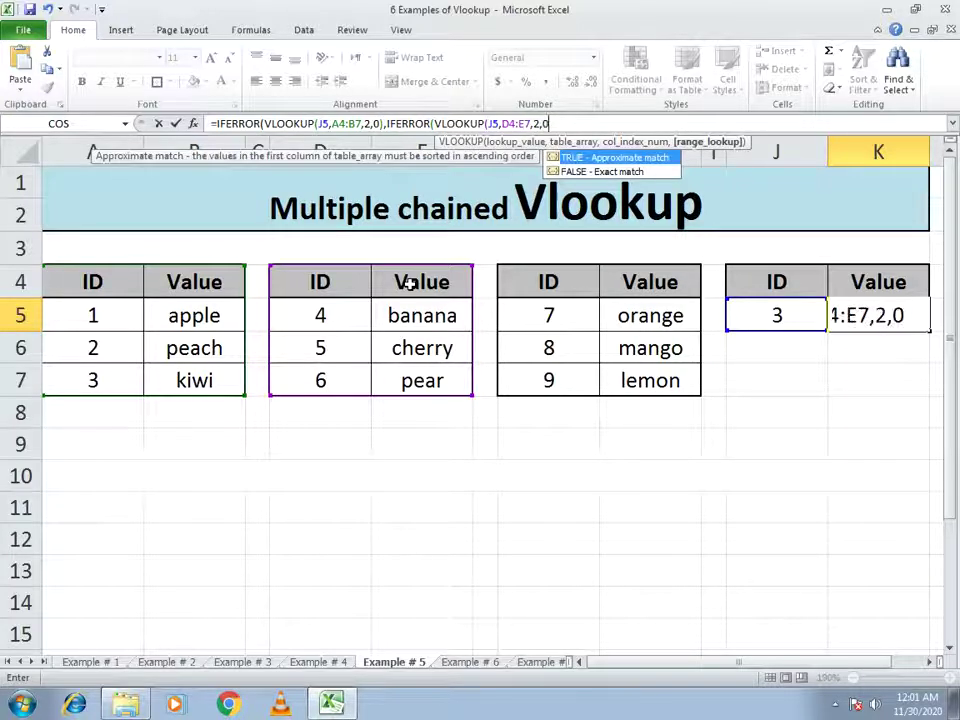
{"action": "type", "text": ")"}
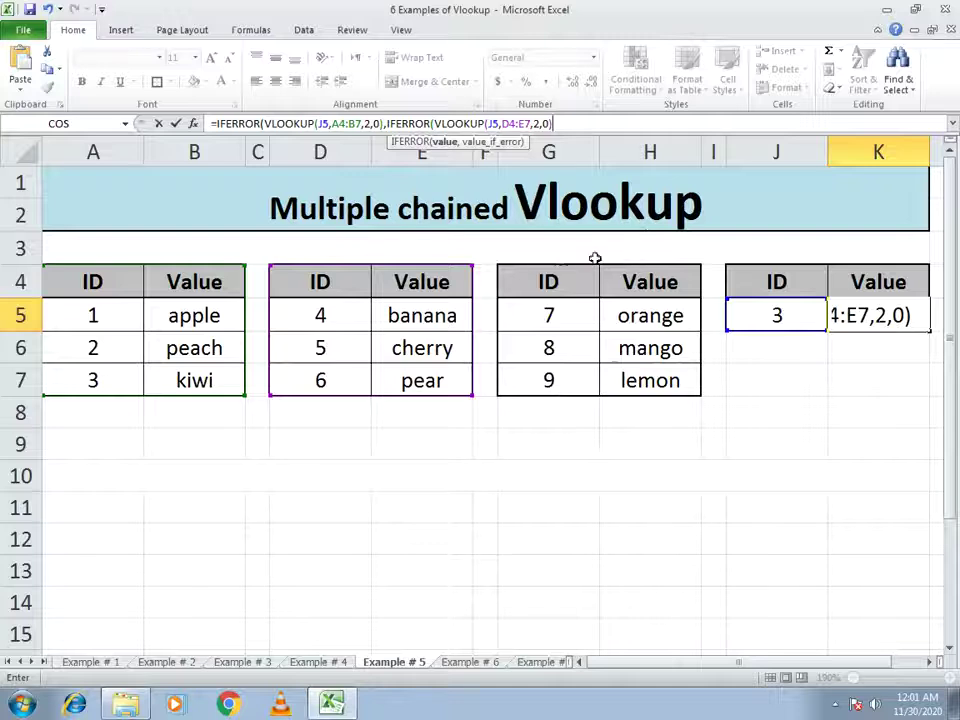
- Add VLOOKUP(J5,G4:H7,2,0) as the nested IFERROR's fallback, then close and enter the K5 formula
{"action": "type", "text": ","}
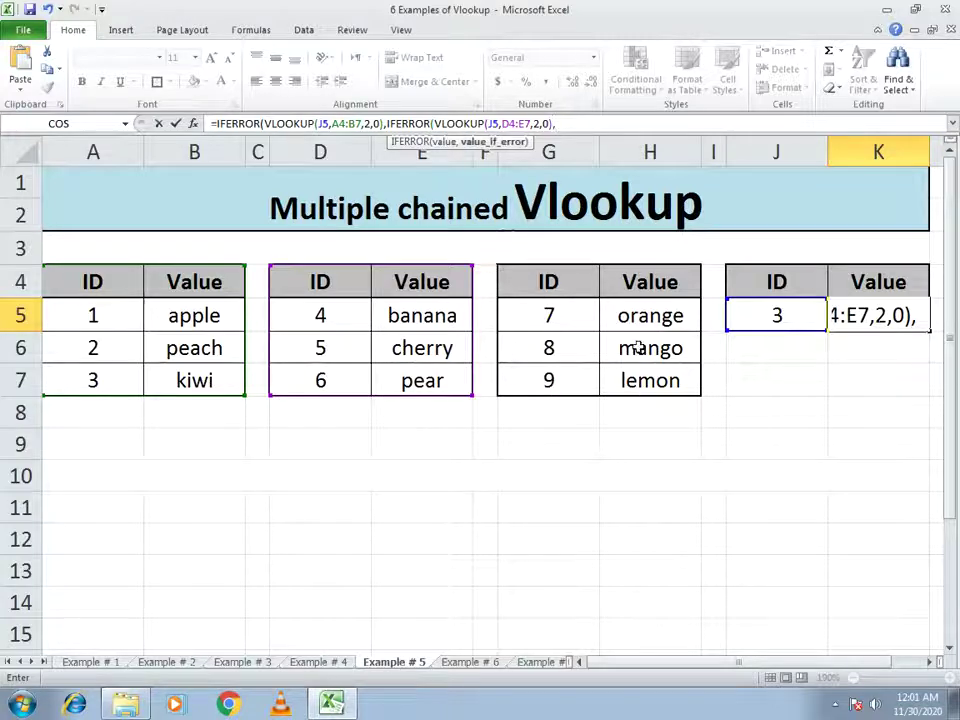
{"action": "type", "text": "VLOOKUP"}
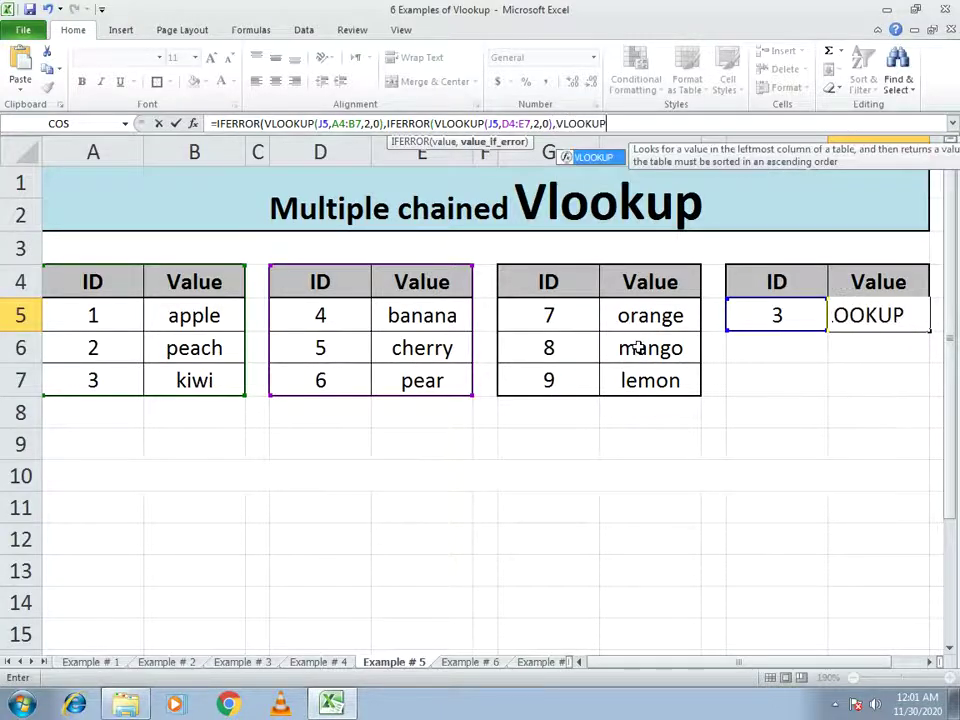
{"action": "type", "text": "("}
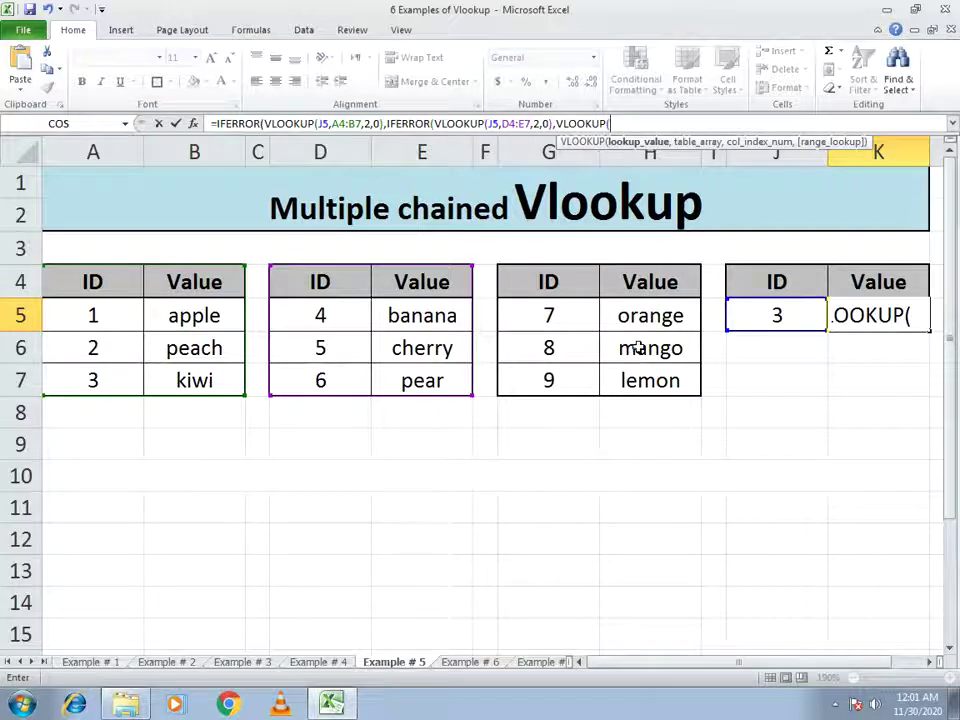
{"action": "left_click", "coordinate": [772, 313]}
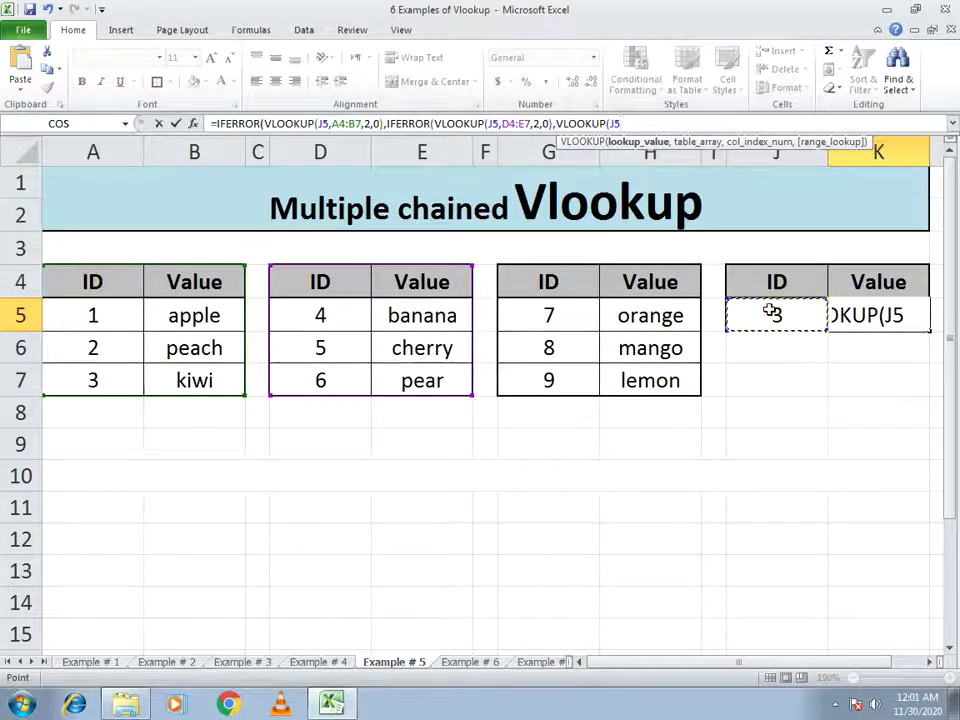
{"action": "type", "text": ","}
{"action": "left_click_drag", "start_coordinate": [549, 281], "coordinate": [640, 392]}
{"action": "type", "text": ","}
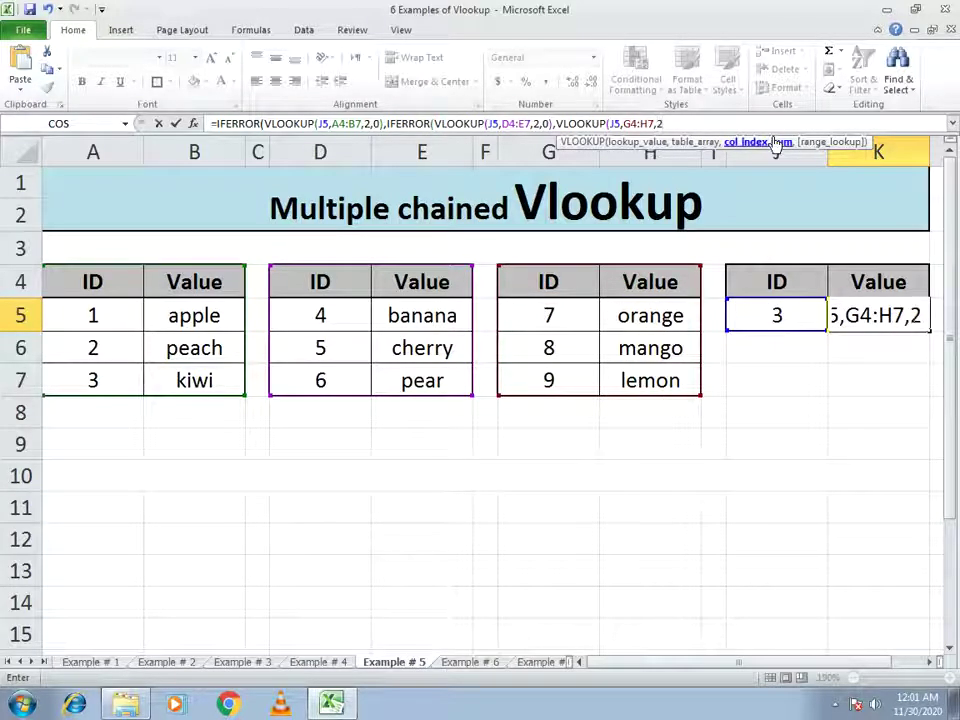
{"action": "type", "text": ","}
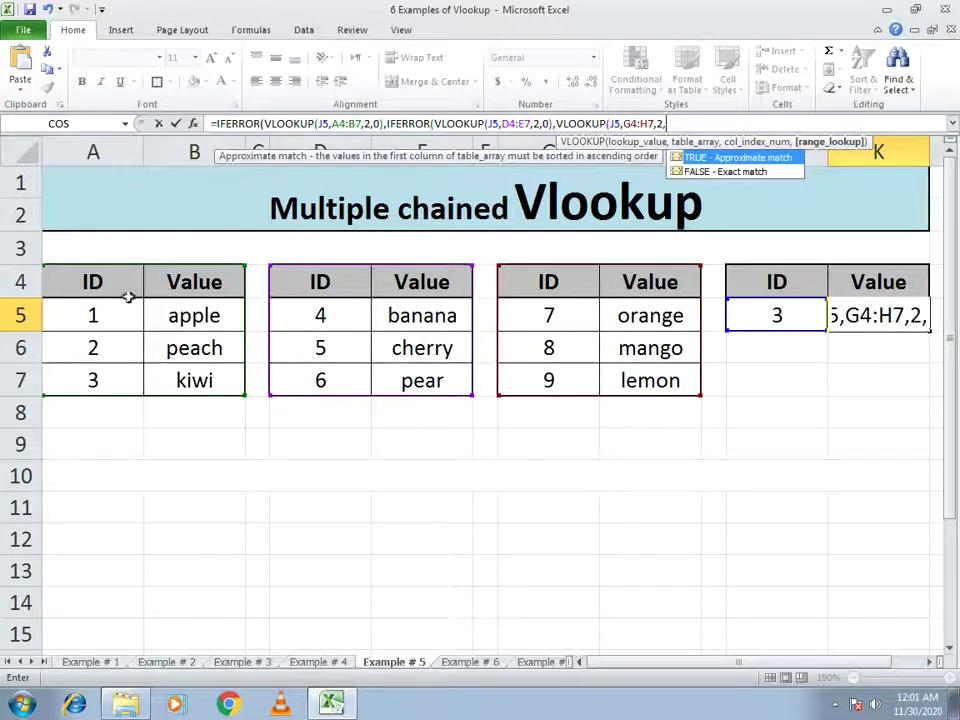
{"action": "type", "text": "0"}
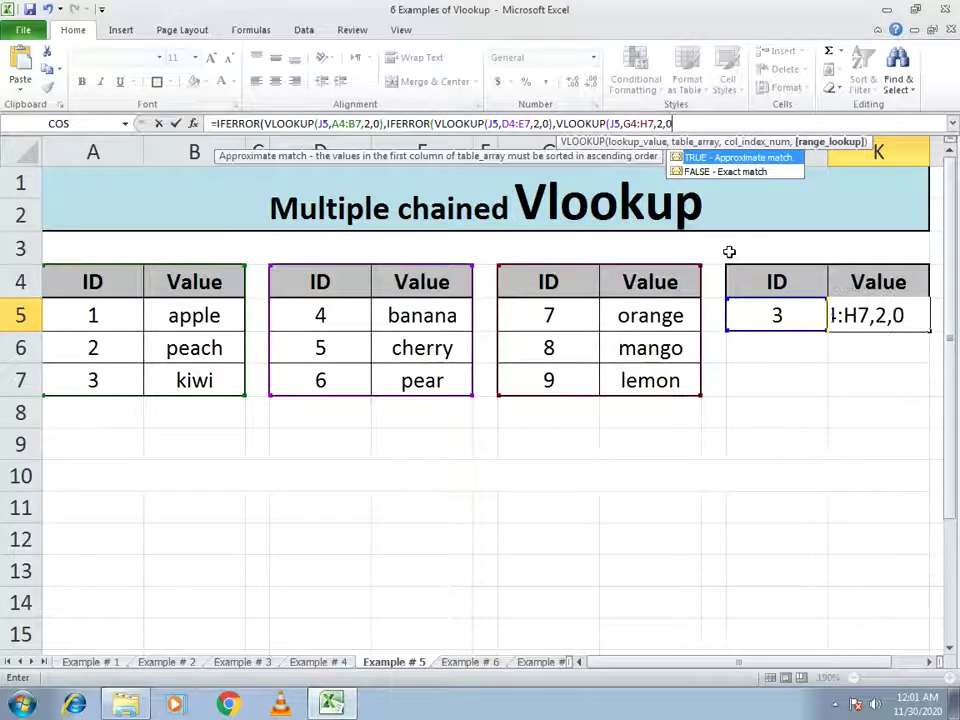
{"action": "type", "text": ")"}
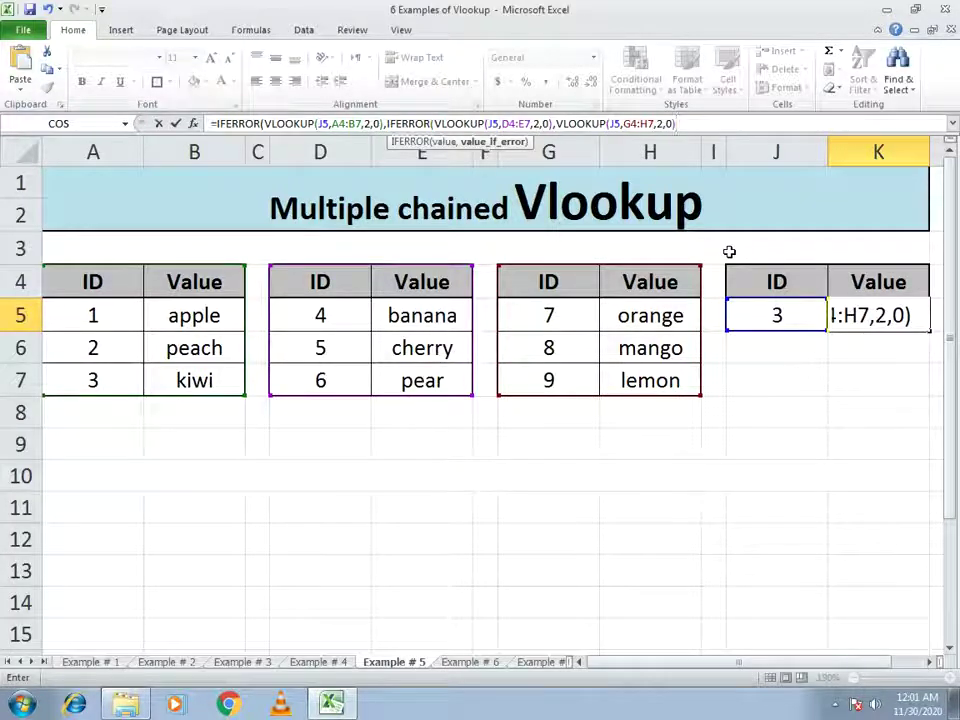
{"action": "type", "text": ")"}
{"action": "key", "text": "Return"}
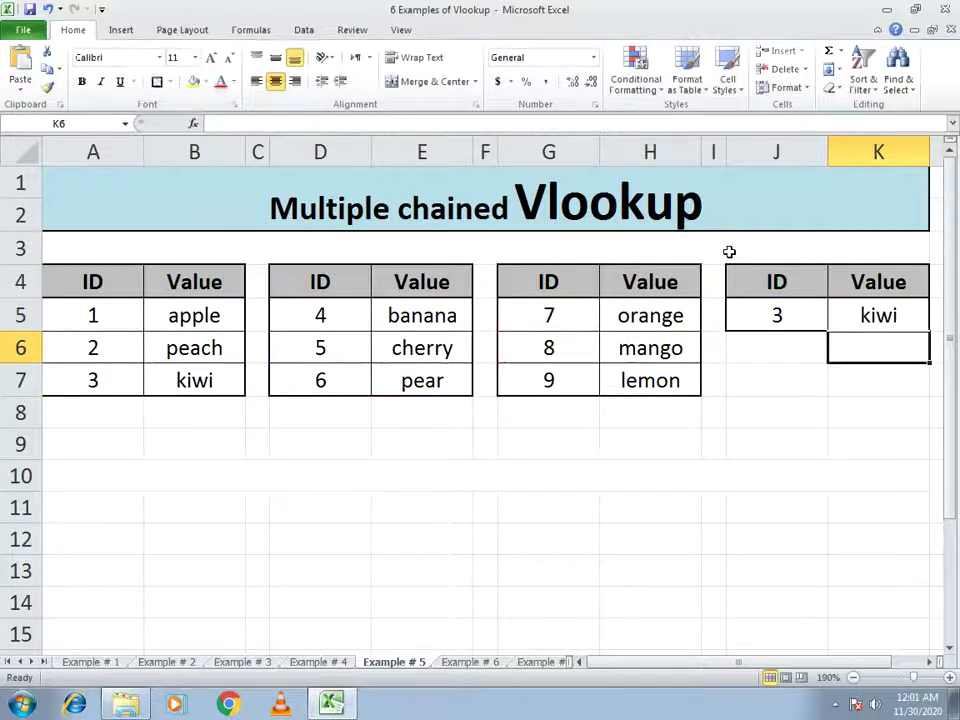
{"action": "key", "text": "Up"}
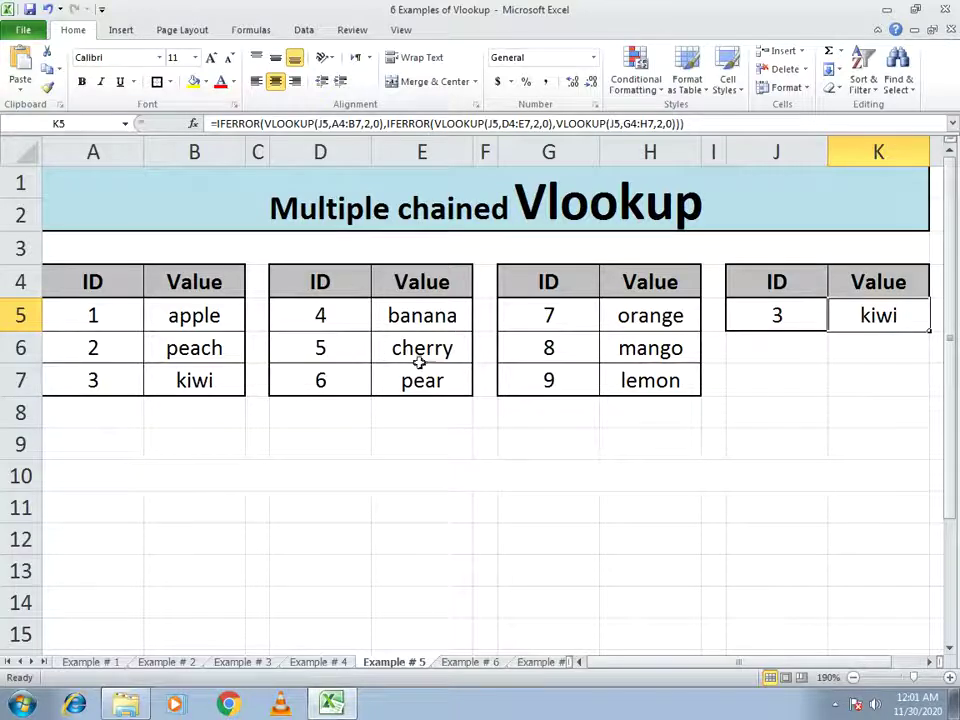
- Test the chained lookup by setting the ID in cell J5 to 5, then to 8
{"action": "left_click", "coordinate": [778, 315]}
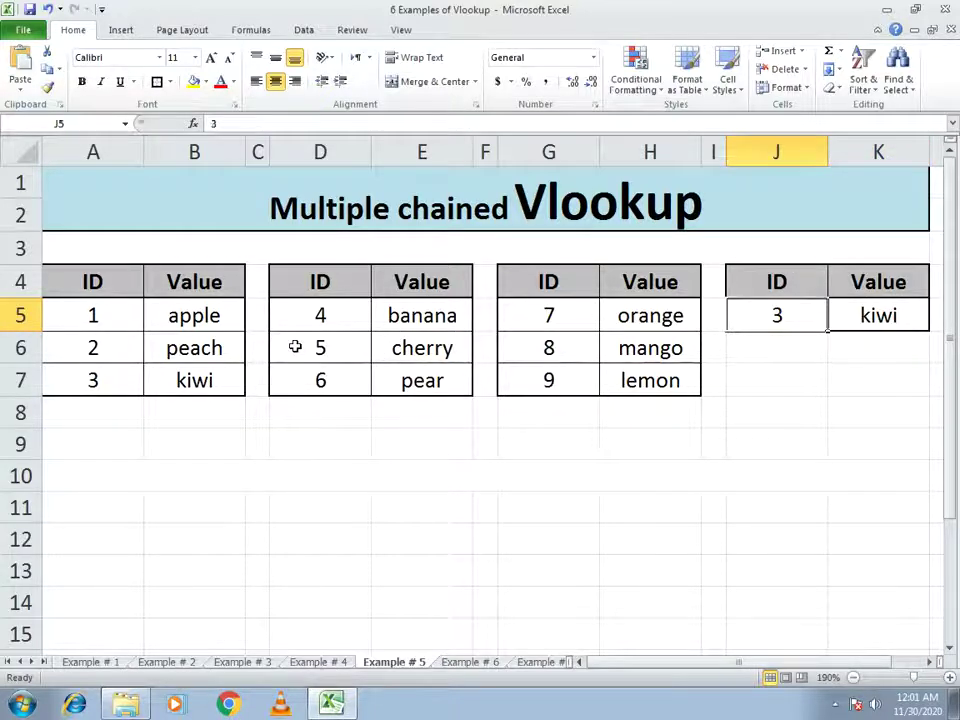
{"action": "type", "text": "5"}
{"action": "key", "text": "Return"}
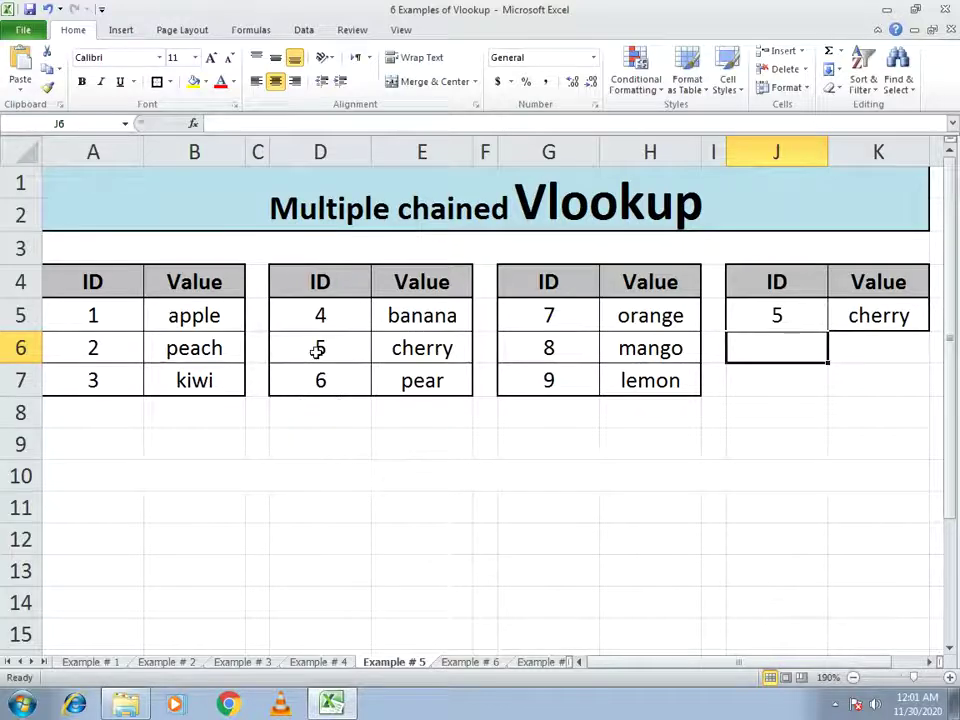
{"action": "left_click", "coordinate": [772, 313]}
{"action": "type", "text": "8"}
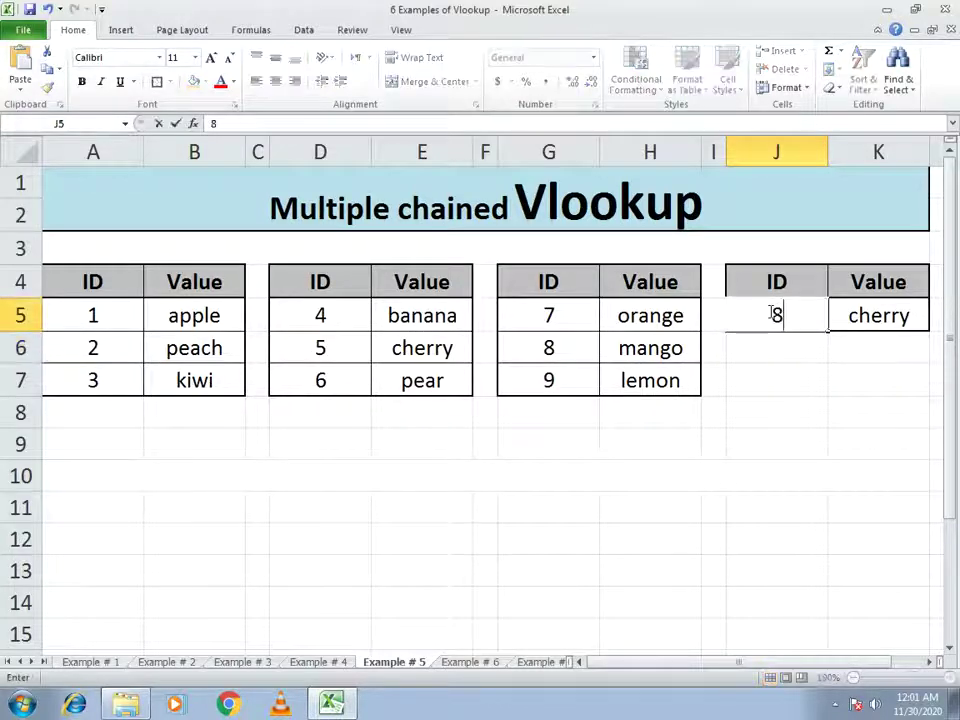
{"action": "key", "text": "Return"}
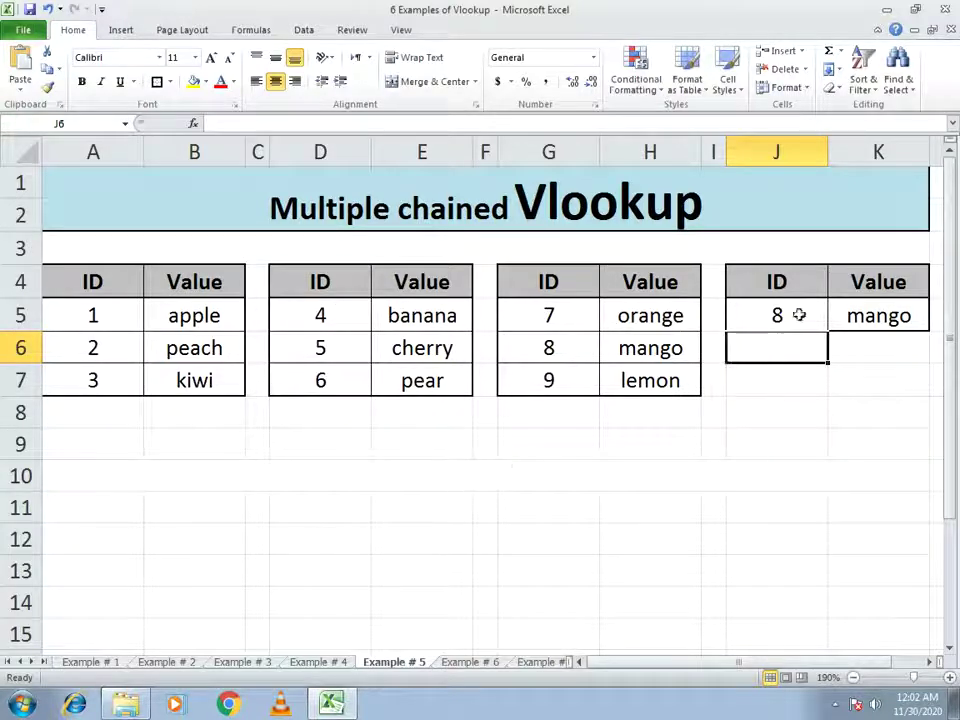
- Copy the formula text from cell K5 and paste it as plain text, prefixed with an apostrophe, into the merged row 10 cell
{"action": "left_click", "coordinate": [859, 314]}
{"action": "left_click", "coordinate": [240, 123]}
{"action": "left_click_drag", "start_coordinate": [238, 124], "coordinate": [202, 127]}
{"action": "key", "text": "ctrl+c"}
{"action": "key", "text": "Escape"}
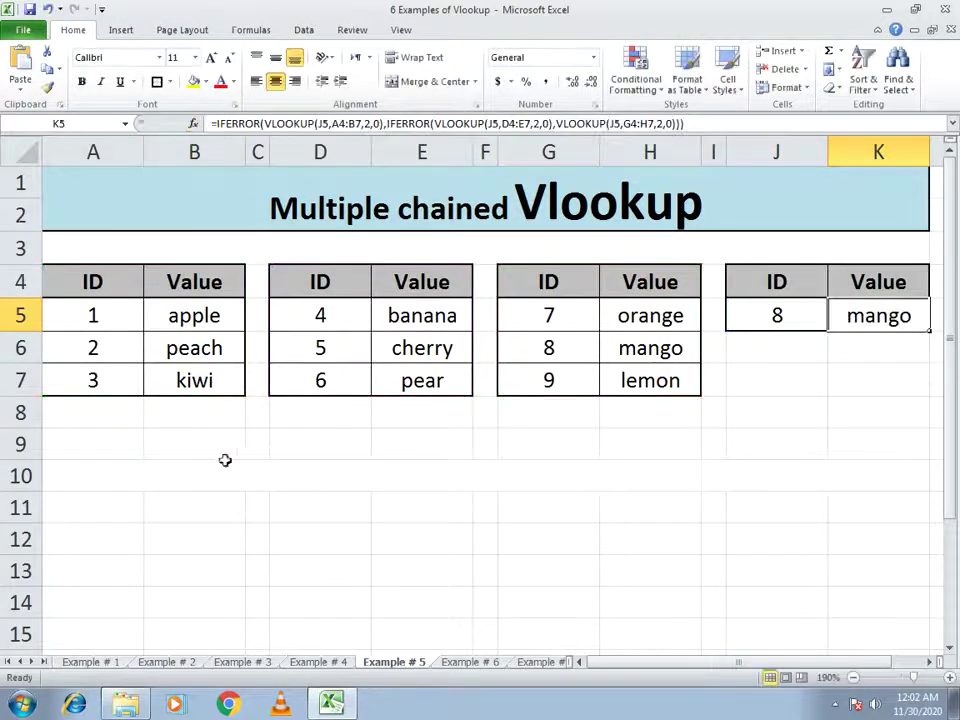
{"action": "left_click", "coordinate": [206, 469]}
{"action": "type", "text": "'"}
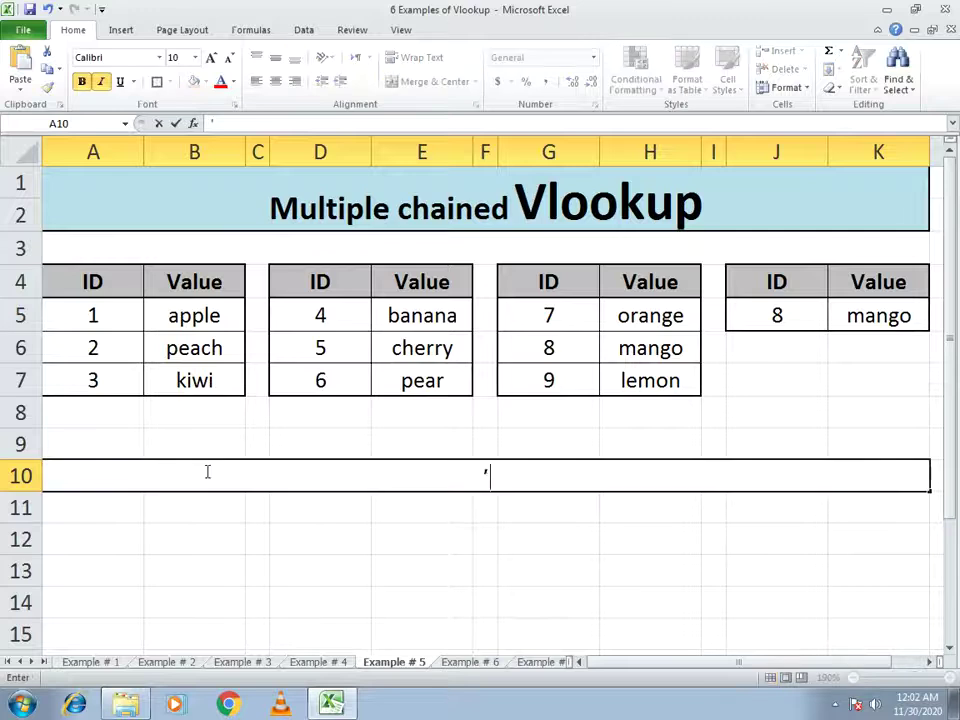
{"action": "key", "text": "ctrl+v"}
{"action": "key", "text": "Return"}
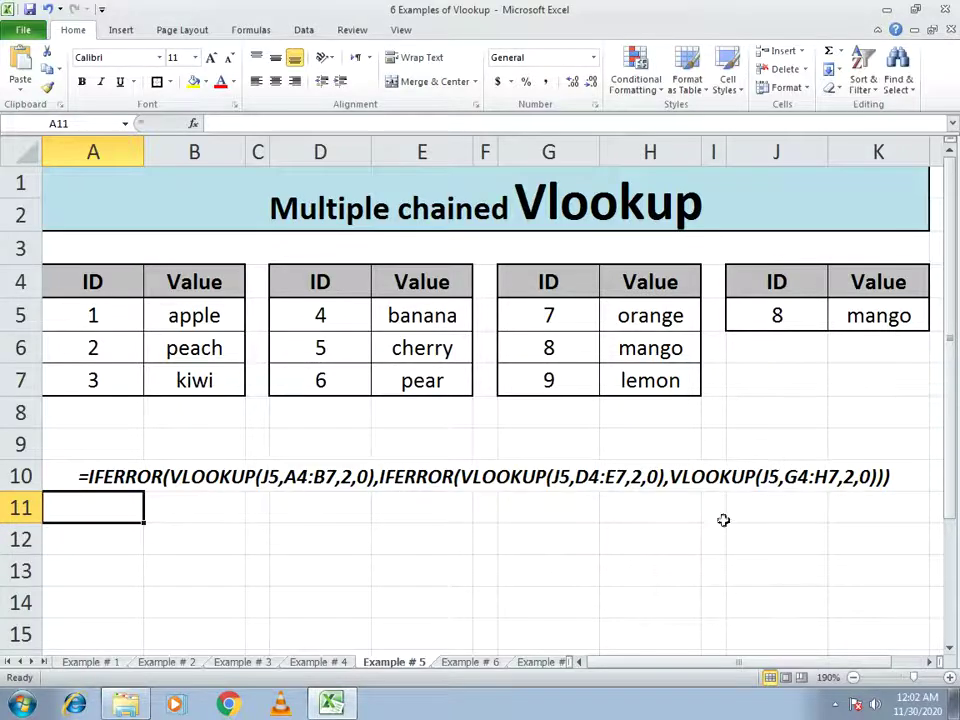
- On the Example # 6 sheet, start a HYPERLINK formula in cell G5
{"action": "left_click", "coordinate": [478, 664]}
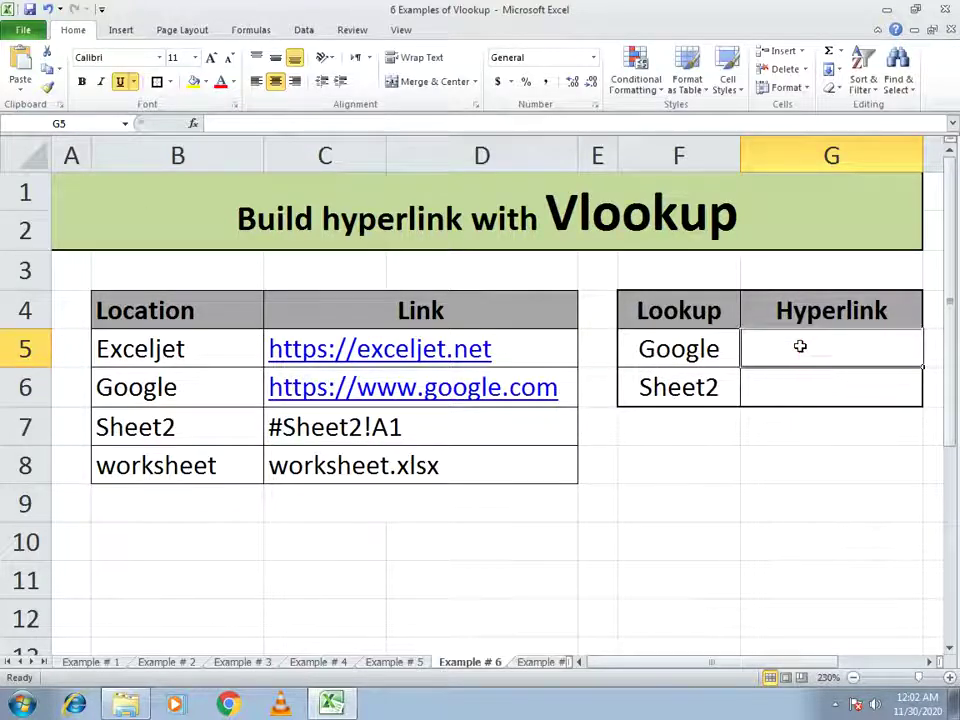
{"action": "type", "text": "="}
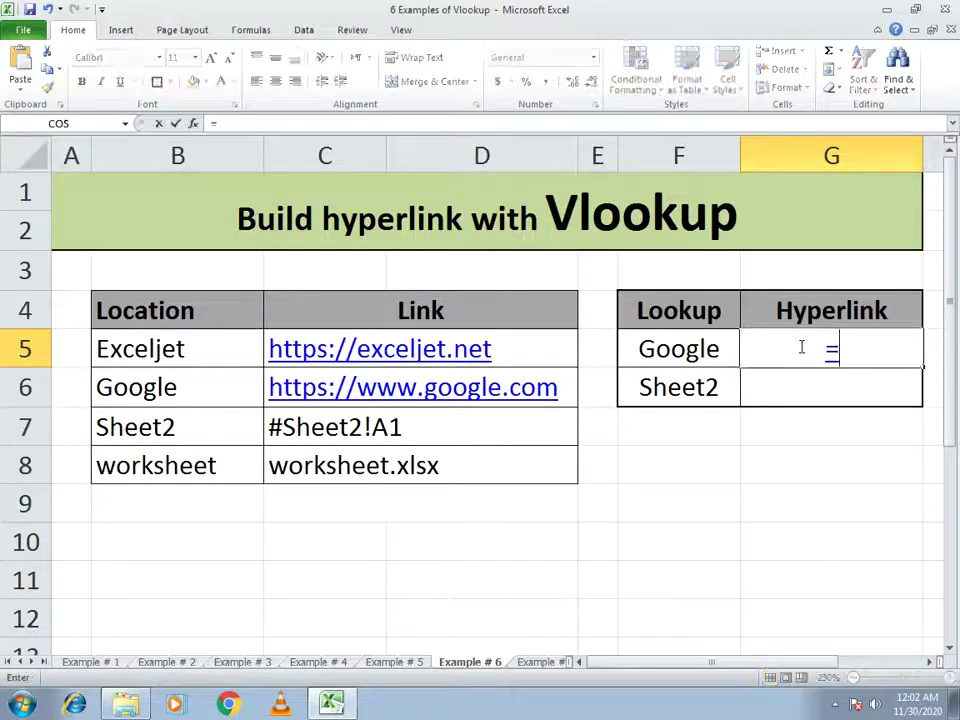
{"action": "key", "text": "BackSpace"}
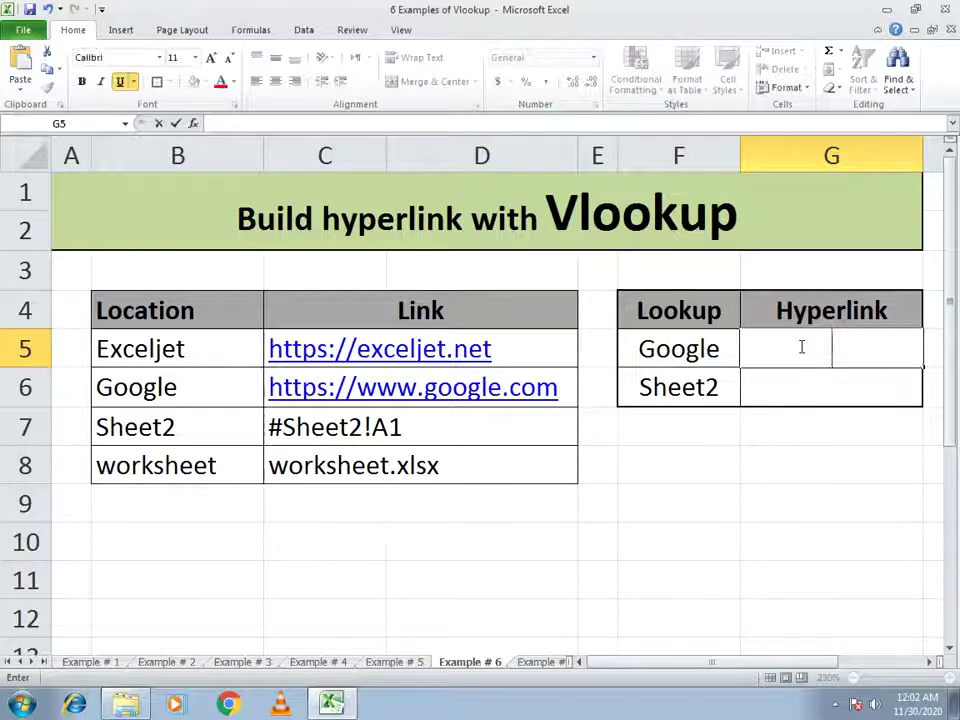
{"action": "type", "text": "="}
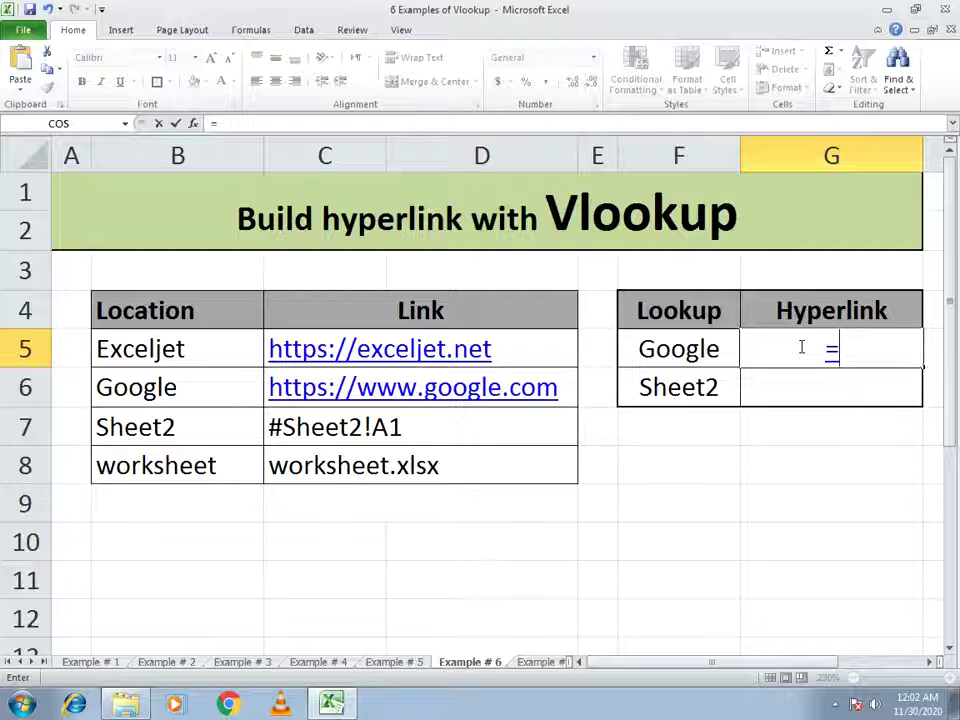
{"action": "type", "text": "YPE"}
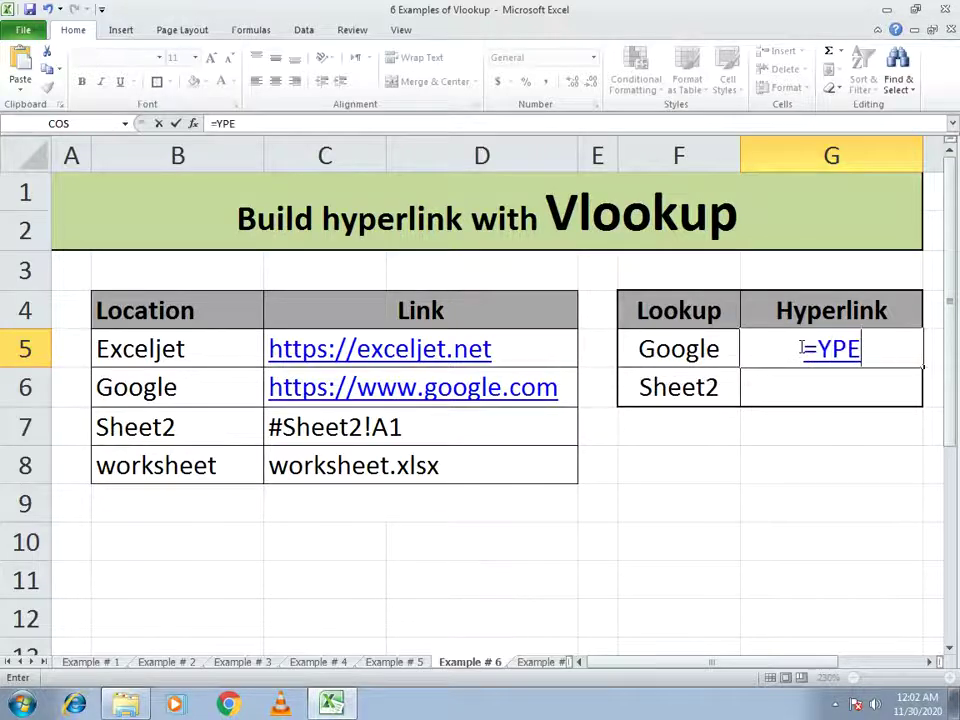
{"action": "key", "text": "BackSpace"}
{"action": "key", "text": "BackSpace"}
{"action": "key", "text": "BackSpace"}
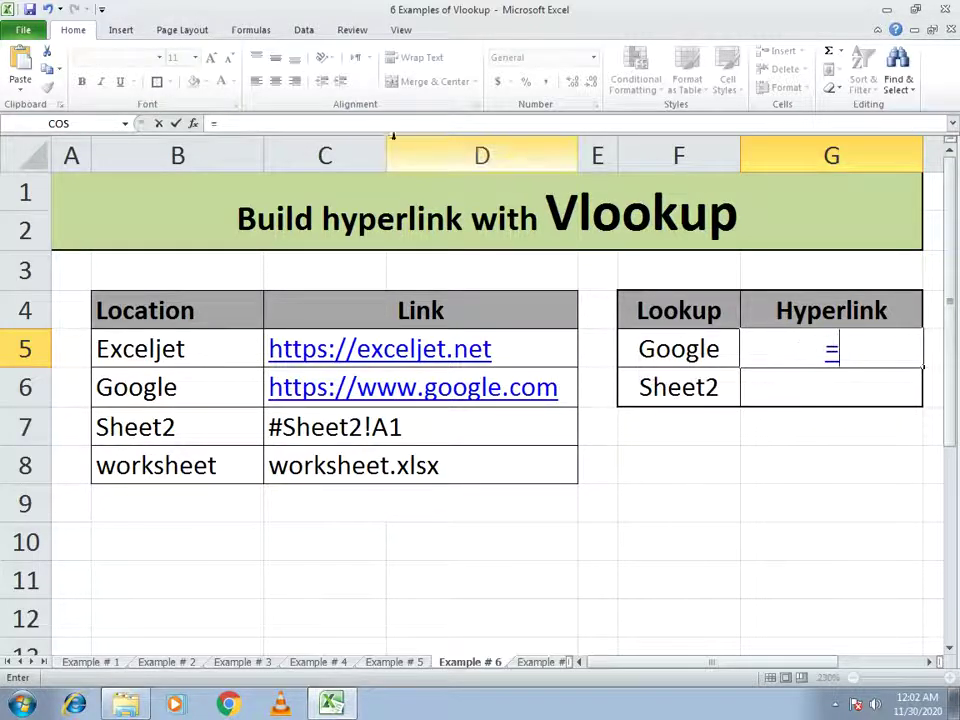
{"action": "left_click", "coordinate": [385, 126]}
{"action": "type", "text": "YPER"}
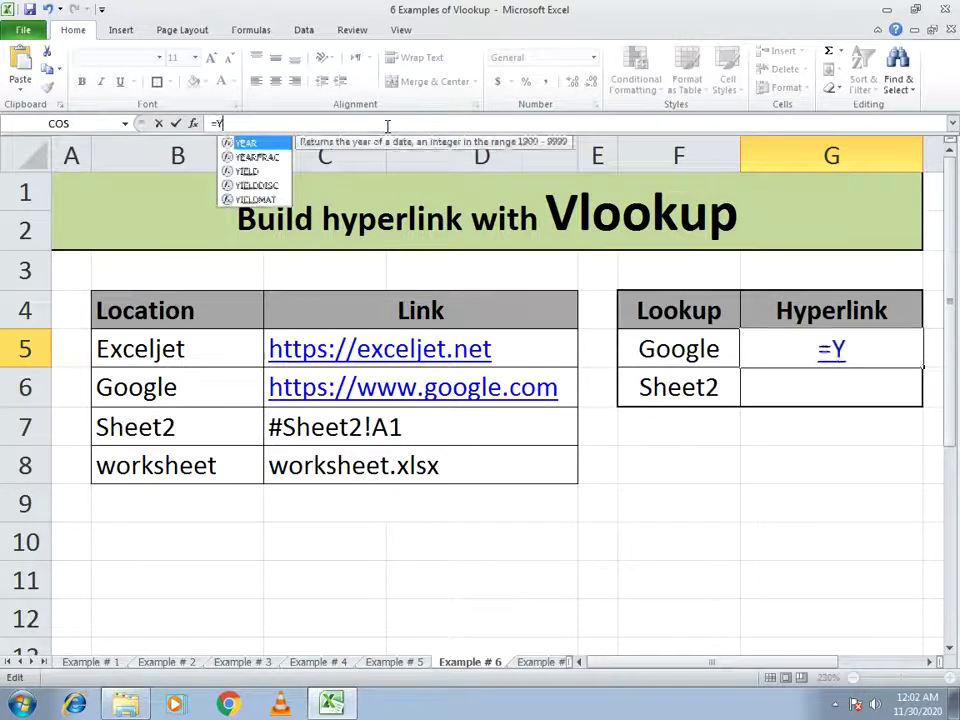
{"action": "key", "text": "BackSpace"}
{"action": "key", "text": "BackSpace"}
{"action": "key", "text": "BackSpace"}
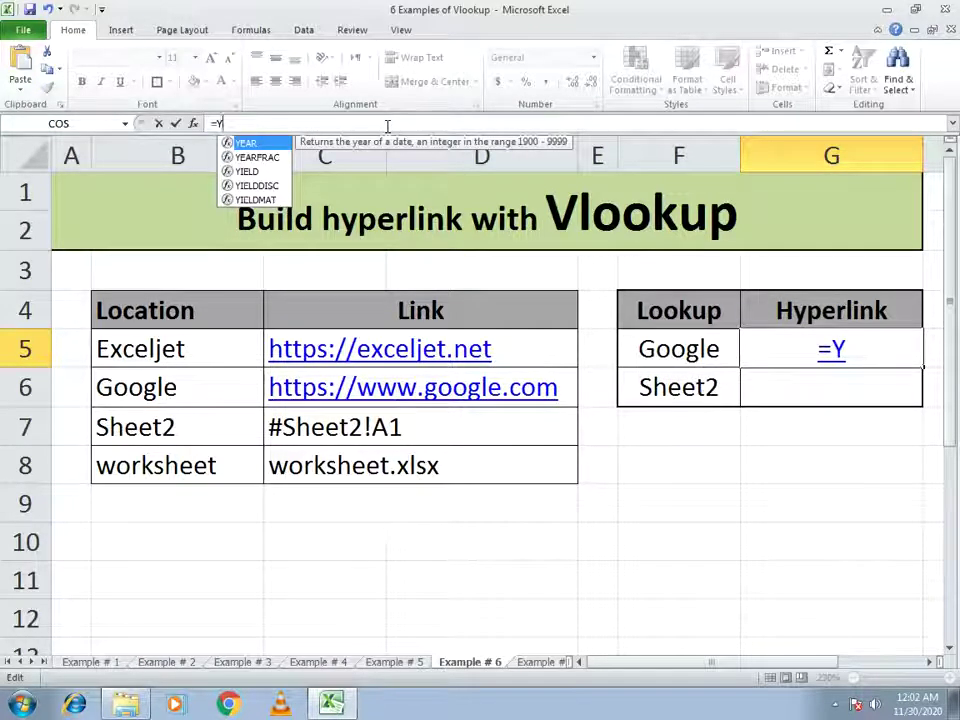
{"action": "type", "text": "H"}
{"action": "key", "text": "BackSpace"}
{"action": "key", "text": "BackSpace"}
{"action": "type", "text": "HYPERI"}
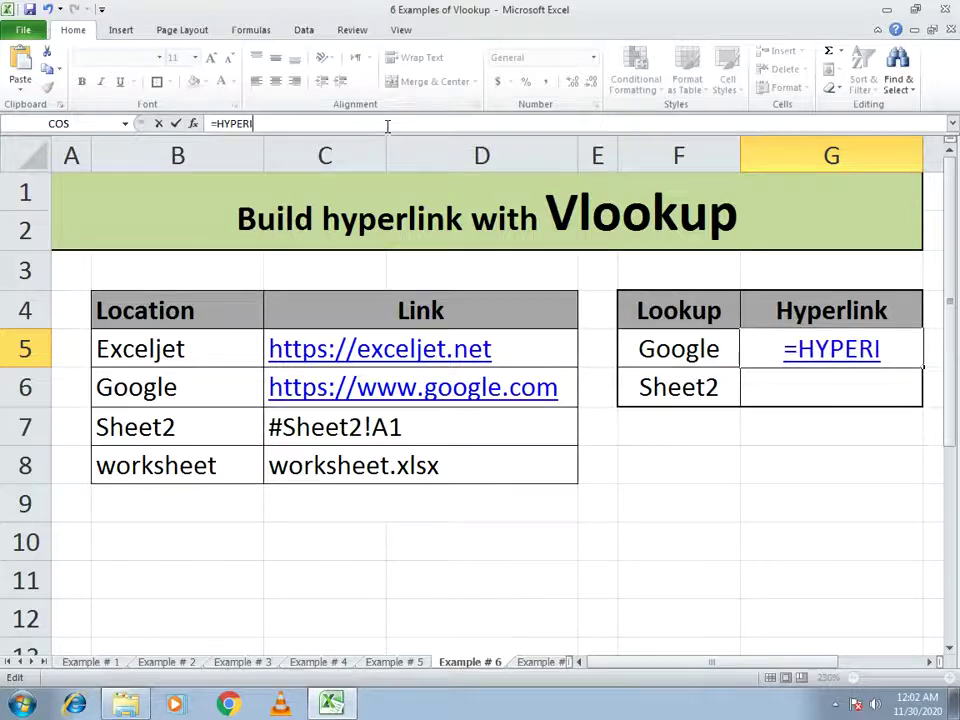
{"action": "key", "text": "BackSpace"}
{"action": "type", "text": "LINL"}
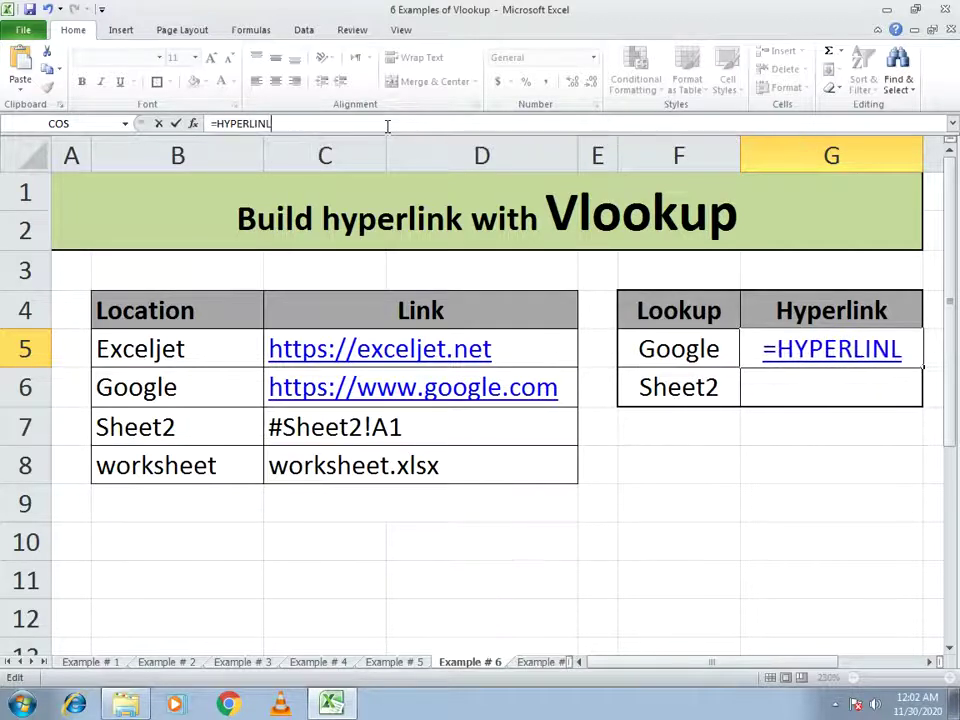
{"action": "key", "text": "BackSpace"}
{"action": "type", "text": "K"}
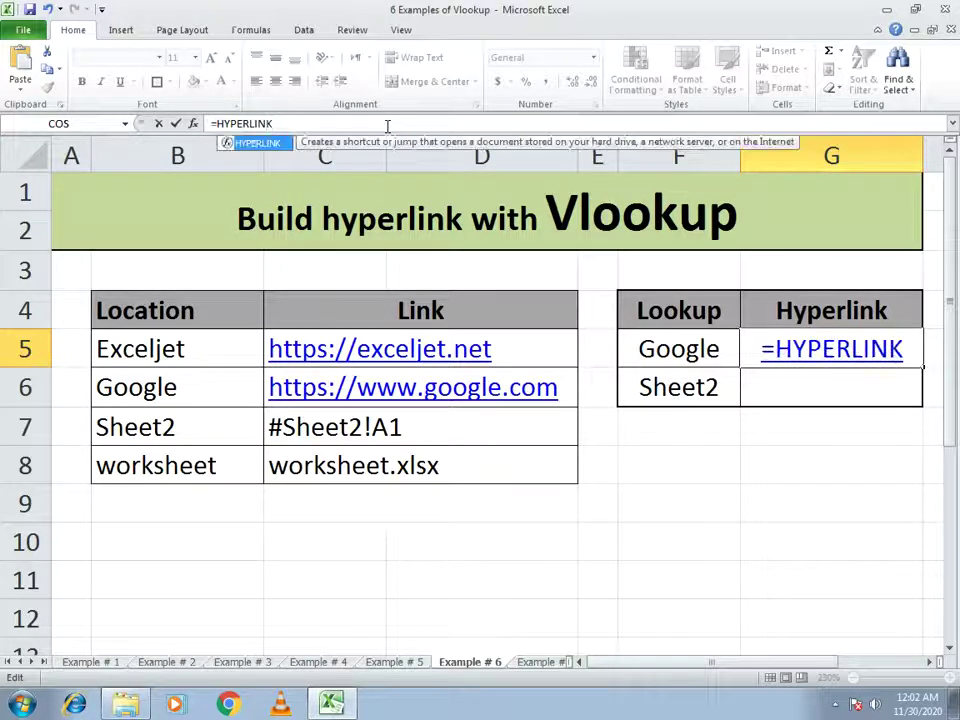
{"action": "type", "text": "("}
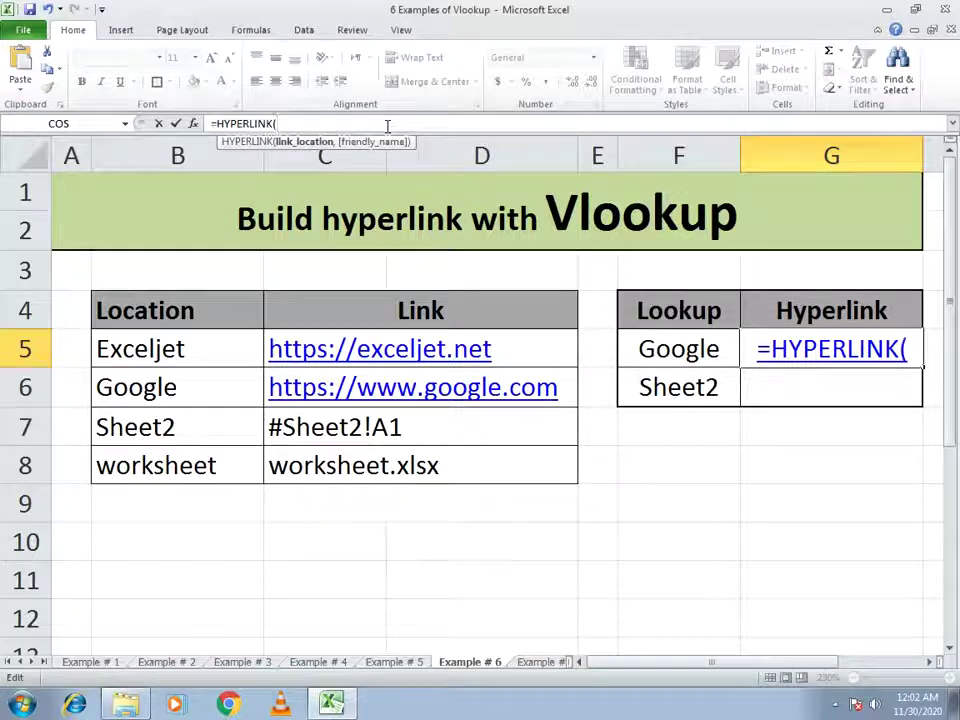
- Nest VLOOKUP(F5,B4:D8,2,0) as the link location of the HYPERLINK formula
{"action": "type", "text": "VLOOOK"}
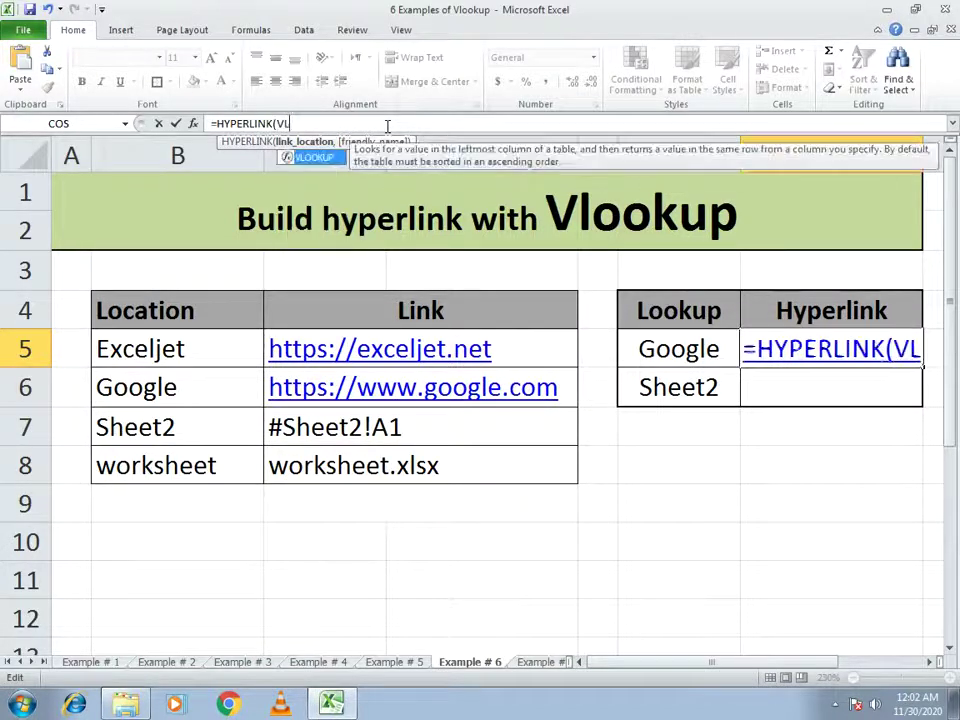
{"action": "key", "text": "BackSpace"}
{"action": "key", "text": "BackSpace"}
{"action": "type", "text": "KUP("}
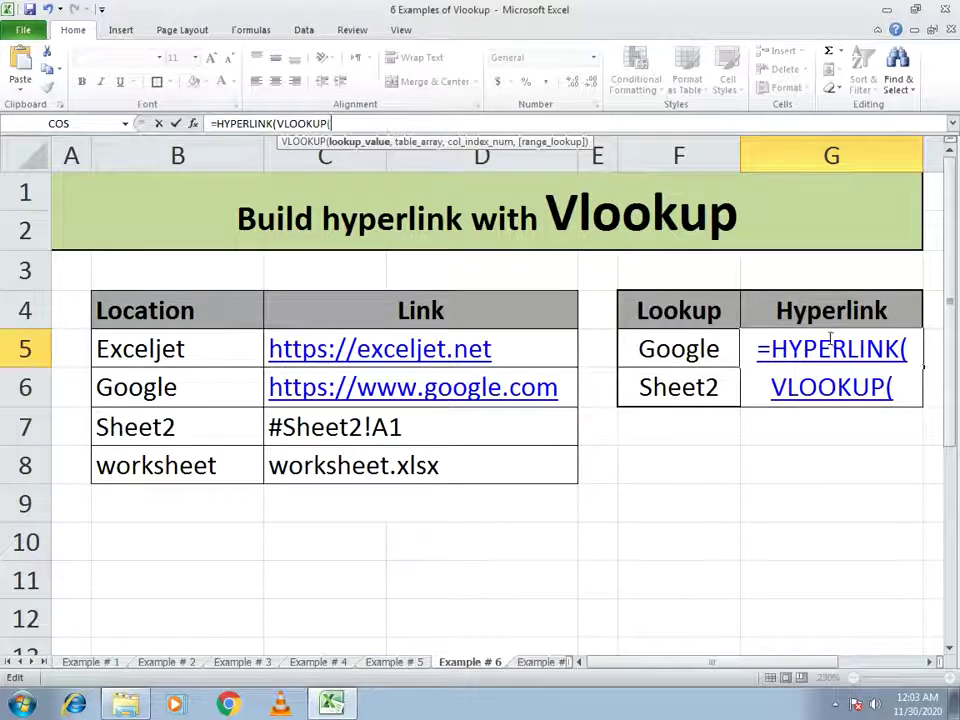
{"action": "left_click", "coordinate": [688, 347]}
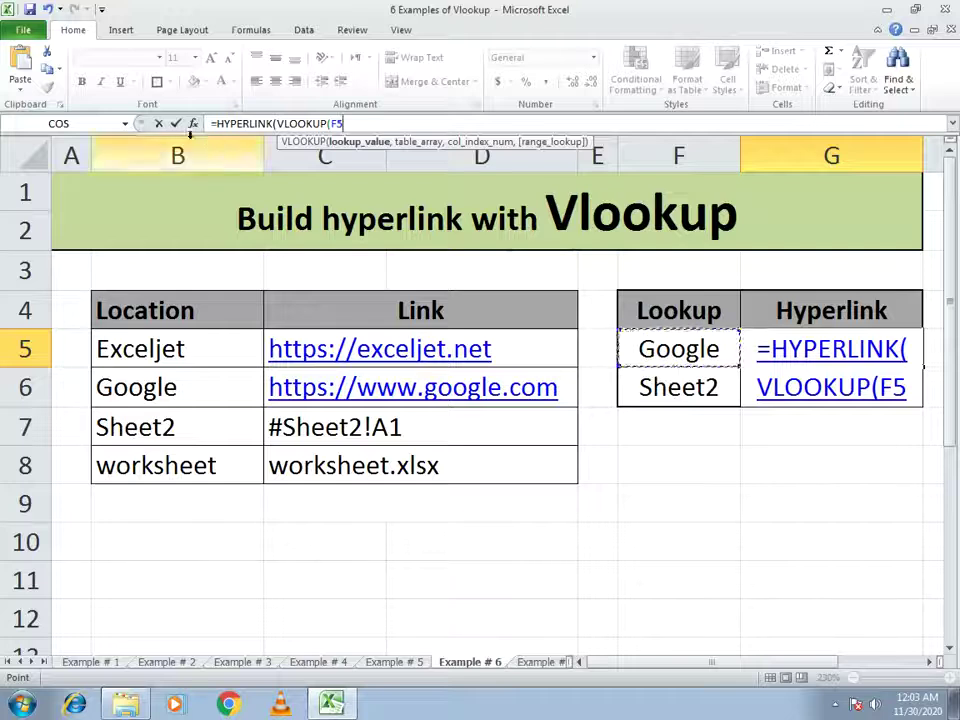
{"action": "type", "text": ","}
{"action": "left_click_drag", "start_coordinate": [192, 308], "coordinate": [572, 482]}
{"action": "type", "text": ","}
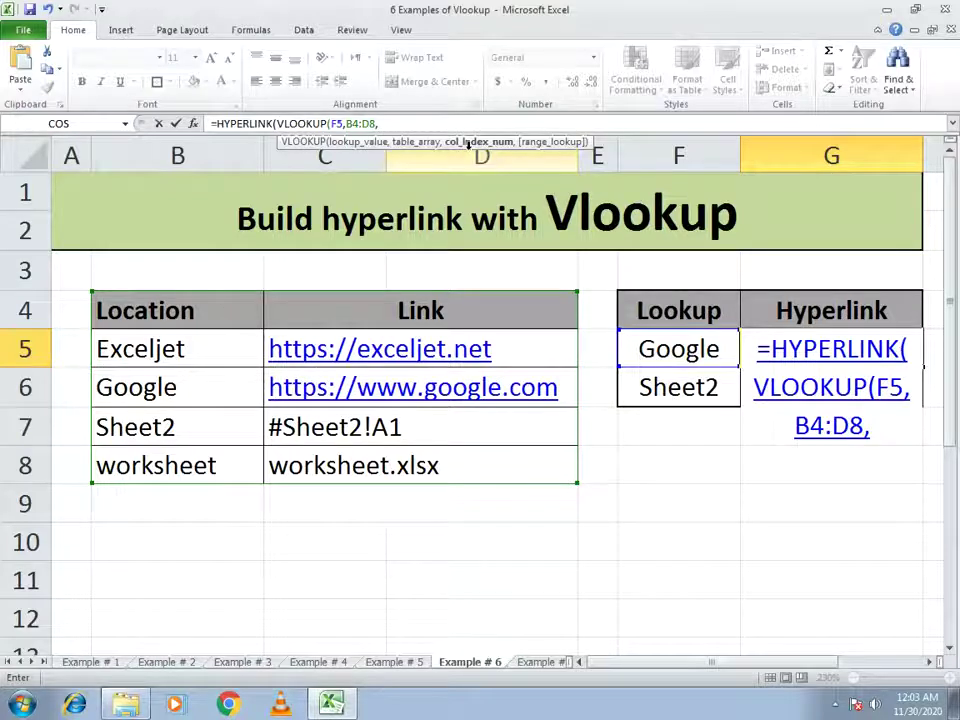
{"action": "type", "text": "2,0"}
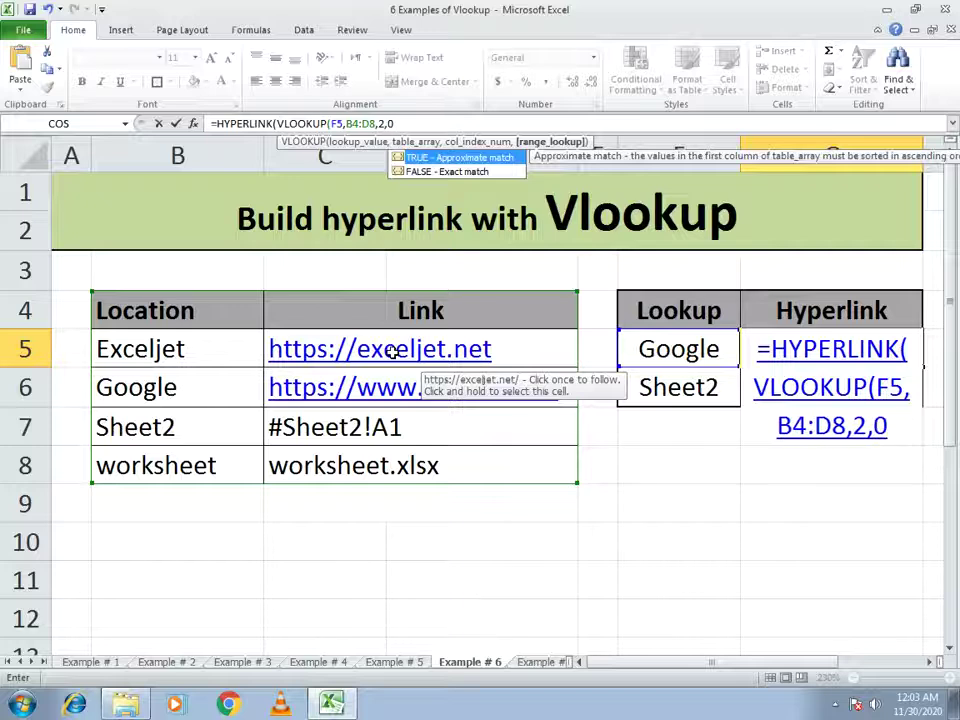
{"action": "type", "text": ")"}
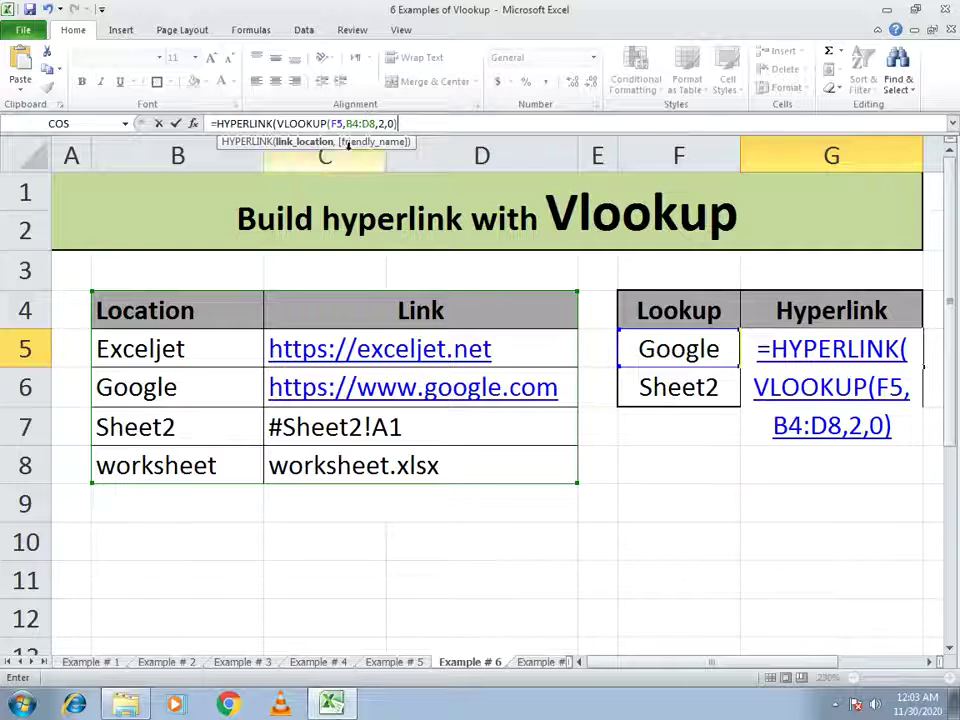
- Use cell F5 as the HYPERLINK friendly name and enter the formula
{"action": "type", "text": ","}
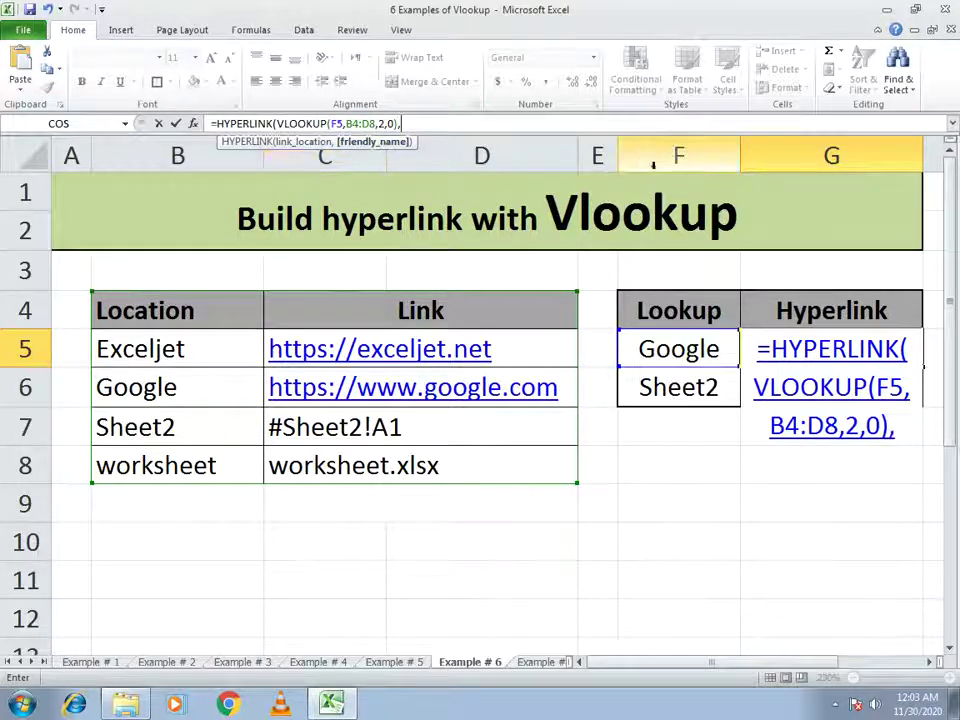
{"action": "left_click", "coordinate": [674, 346]}
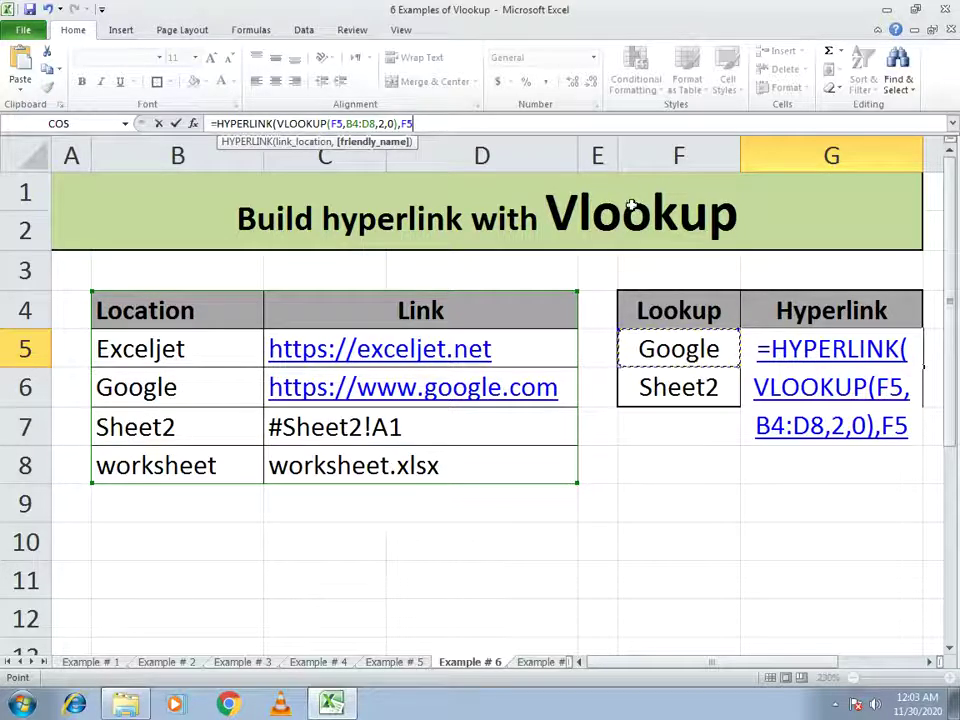
{"action": "key", "text": "Return"}
{"action": "key", "text": "Return"}
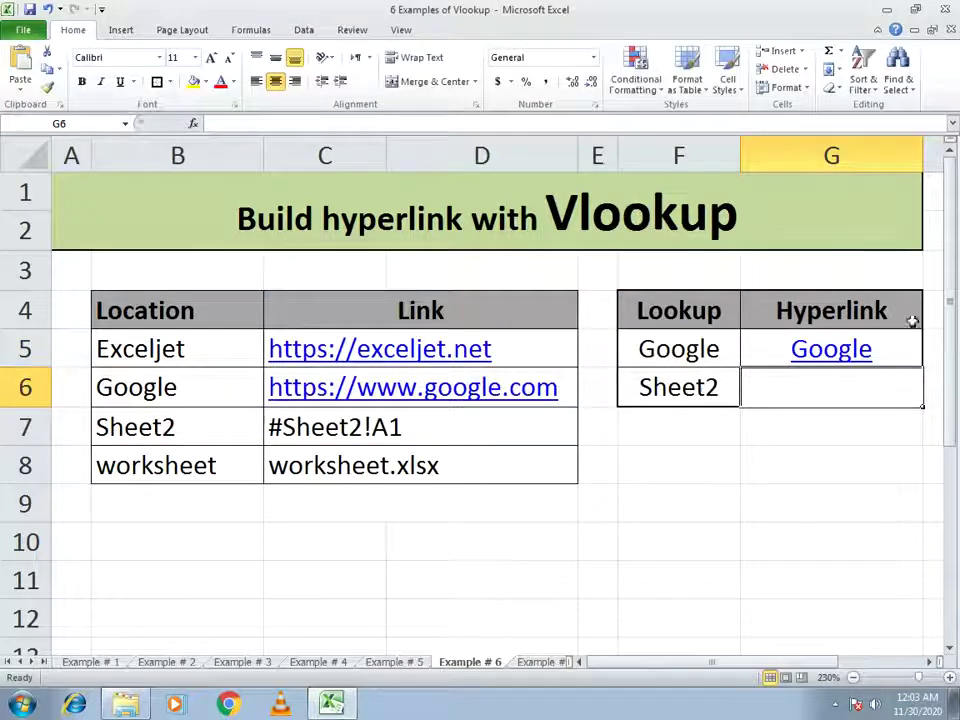
- Test the Google hyperlink in cell G5 and check its formula
{"action": "left_click", "coordinate": [838, 357]}
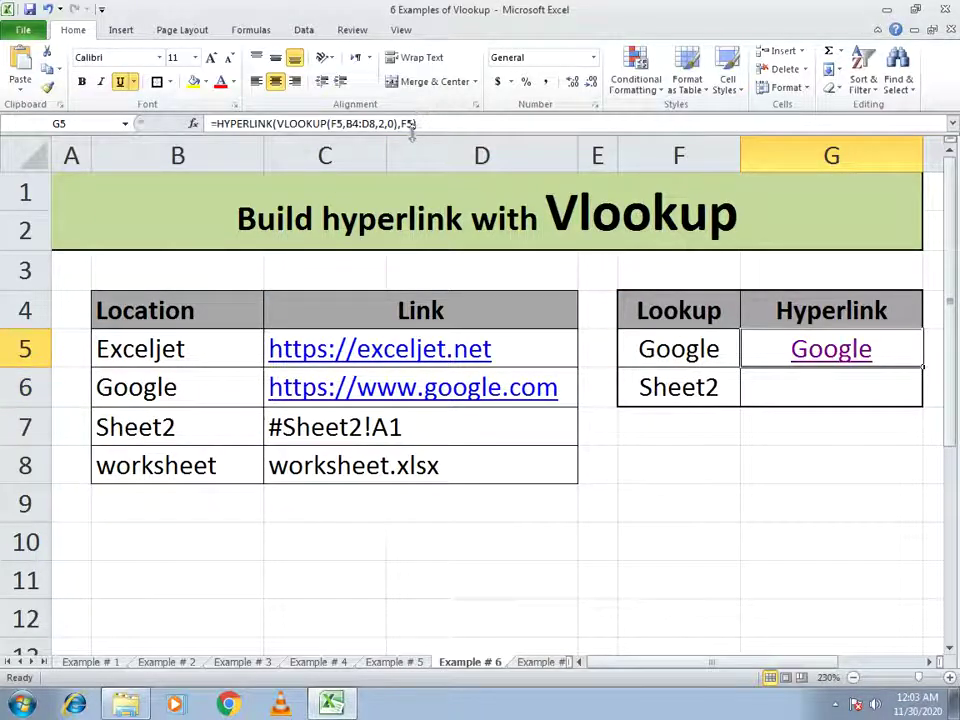
{"action": "left_click", "coordinate": [799, 399]}
{"action": "left_click", "coordinate": [797, 366]}
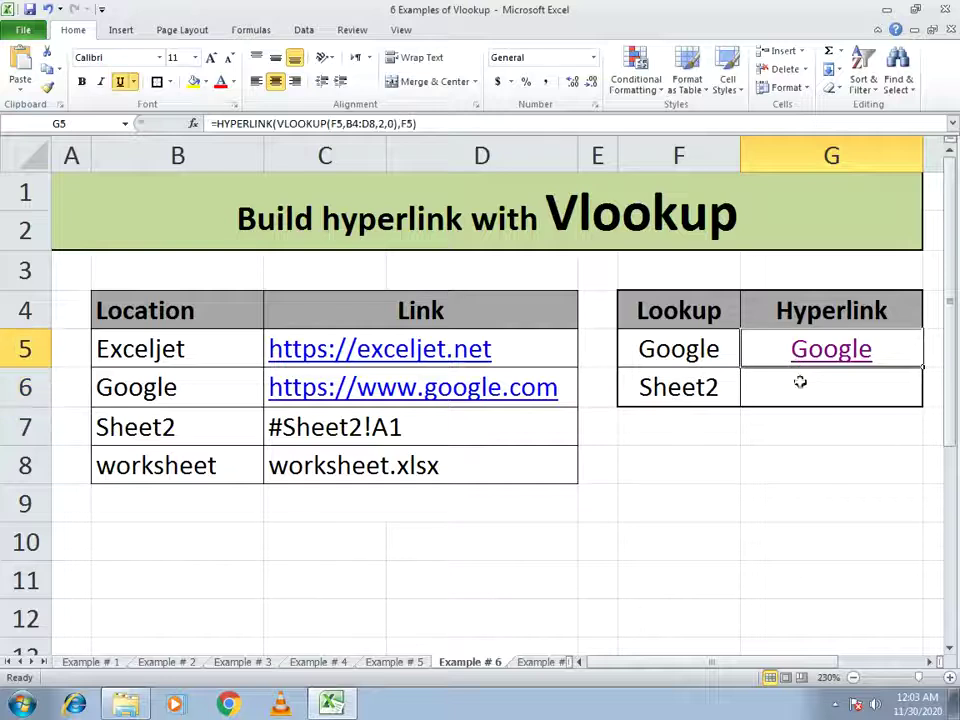
{"action": "left_click", "coordinate": [799, 390]}
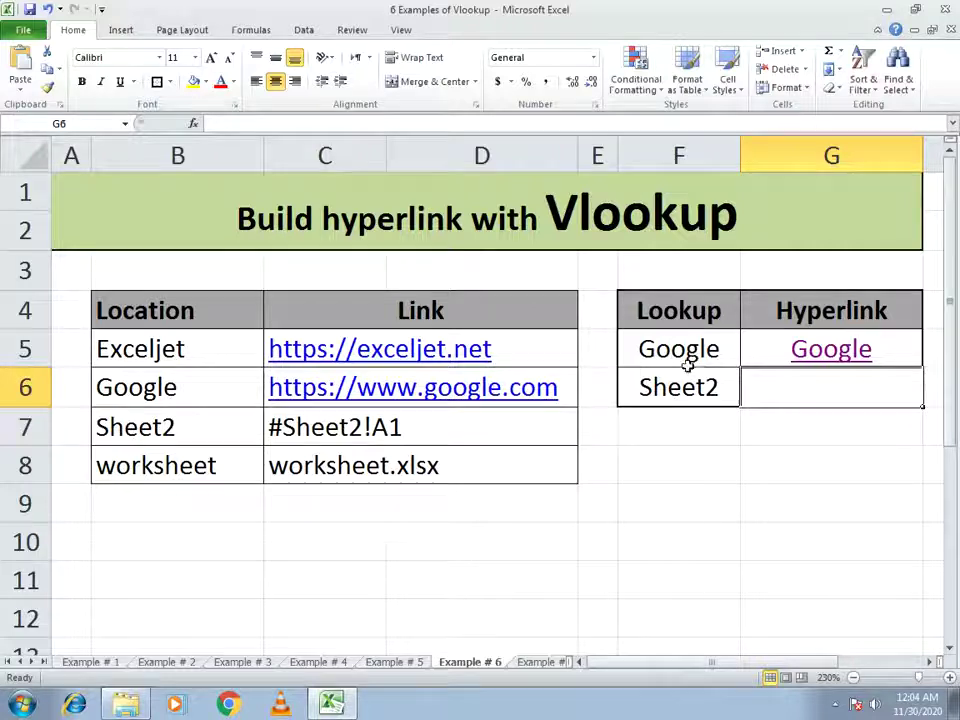
- Fill the HYPERLINK formula from cell G5 down to G6
{"action": "left_click", "coordinate": [804, 364]}
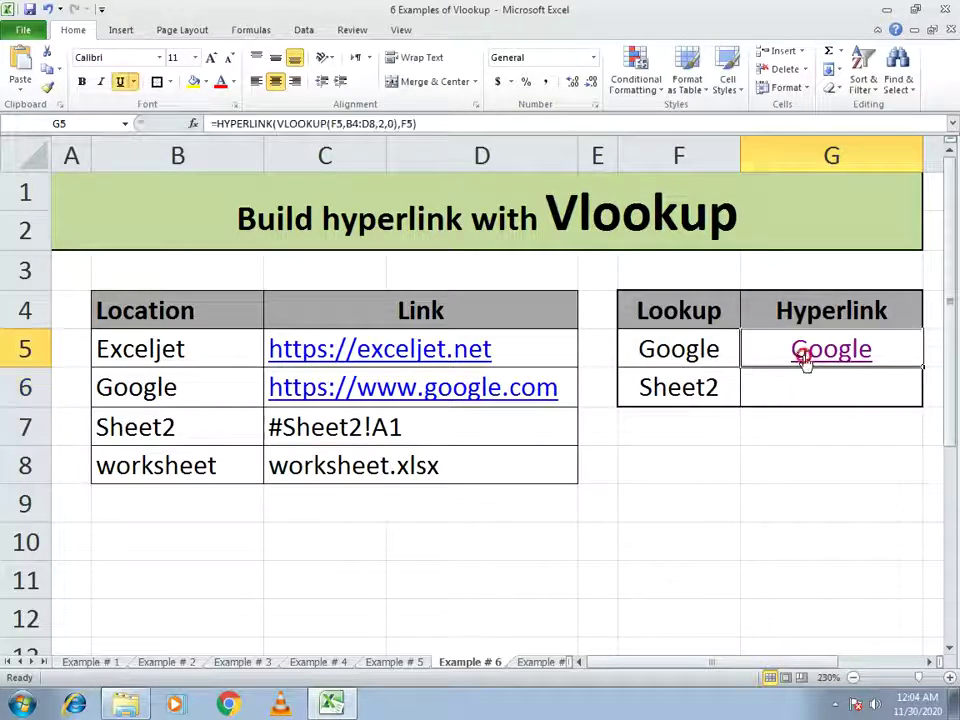
{"action": "left_click_drag", "start_coordinate": [923, 368], "coordinate": [921, 401]}
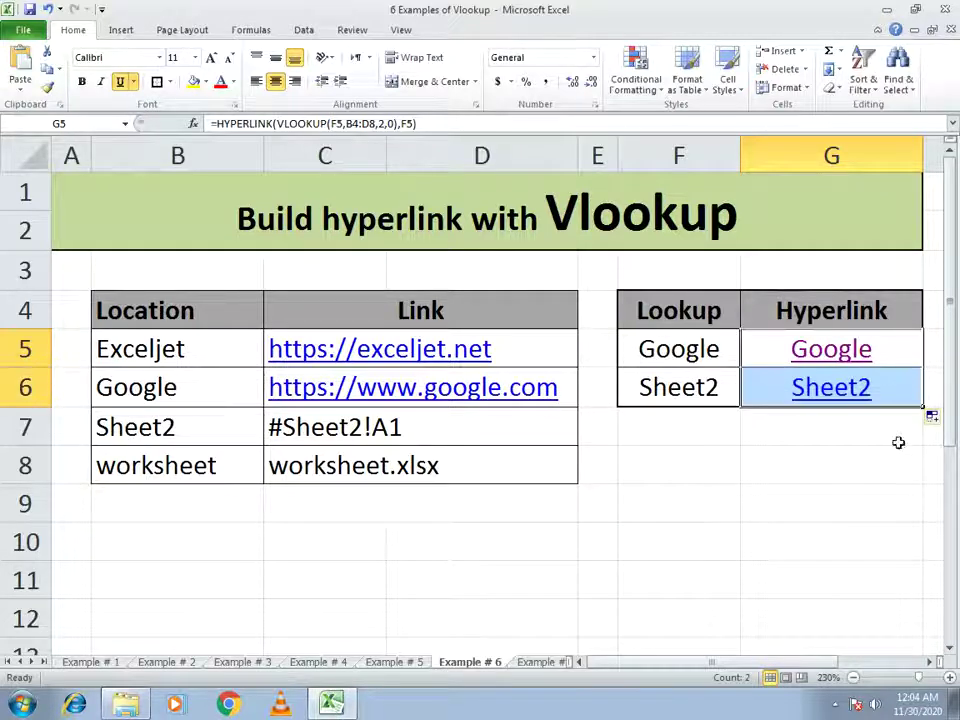
{"action": "left_click", "coordinate": [880, 432]}
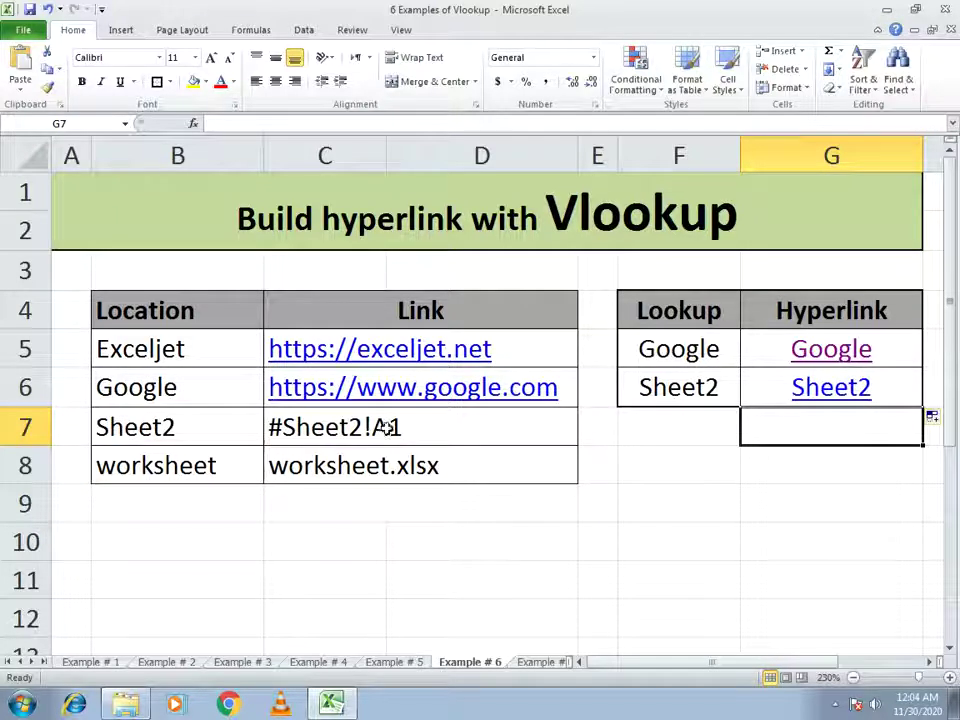
- Replace the lookup value in cell F5 with worksheet
{"action": "left_click", "coordinate": [676, 355]}
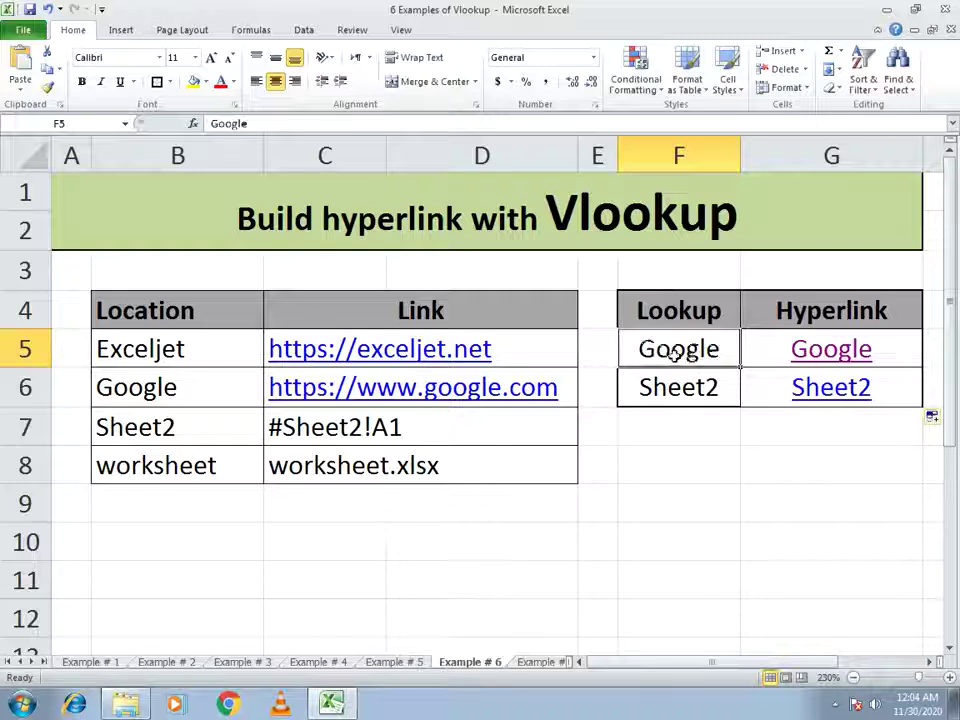
{"action": "type", "text": "WORK"}
{"action": "key", "text": "BackSpace"}
{"action": "key", "text": "BackSpace"}
{"action": "key", "text": "BackSpace"}
{"action": "key", "text": "BackSpace"}
{"action": "type", "text": "worksh"}
{"action": "key", "text": "BackSpace"}
{"action": "type", "text": "heet"}
{"action": "key", "text": "Return"}
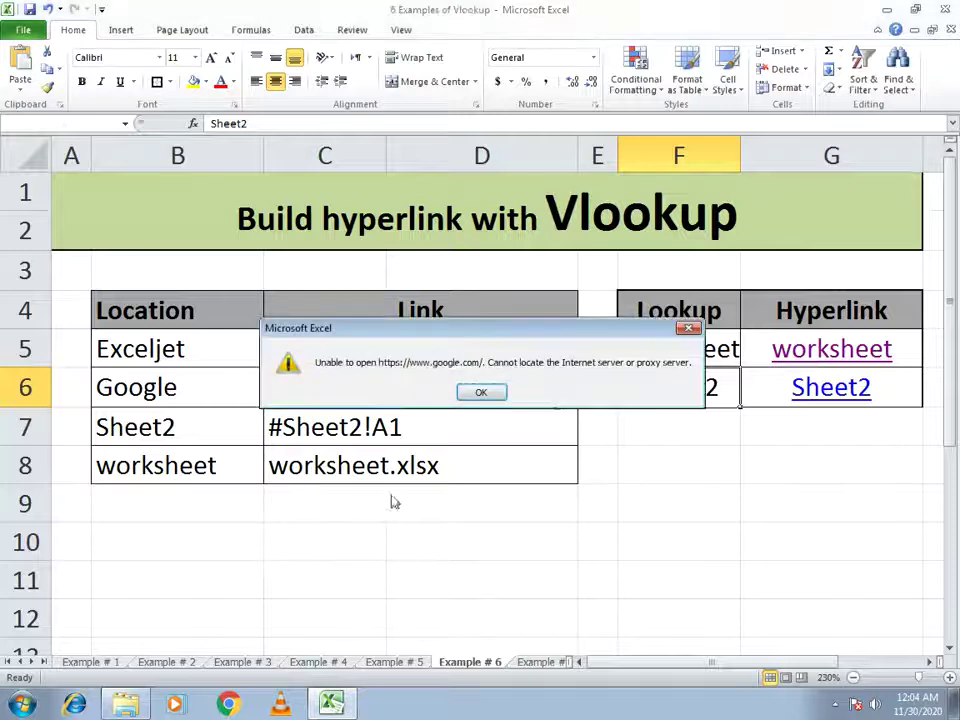
- Dismiss the link error message and select the filled formula in cell G6
{"action": "left_click", "coordinate": [688, 328]}
{"action": "left_click", "coordinate": [625, 552]}
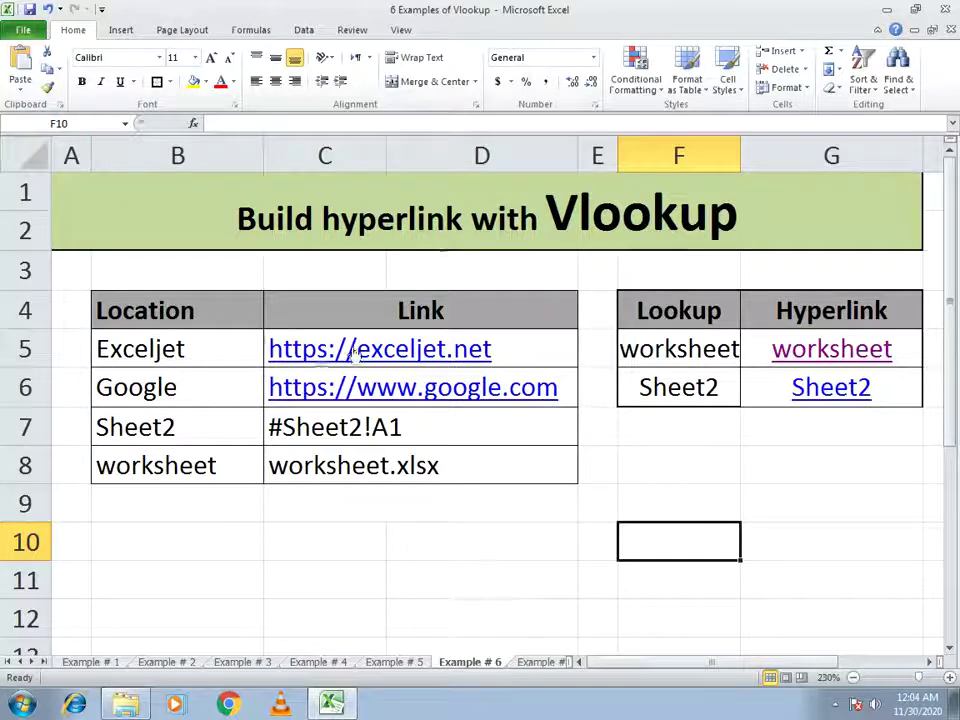
{"action": "left_click", "coordinate": [670, 345]}
{"action": "left_click", "coordinate": [752, 380]}
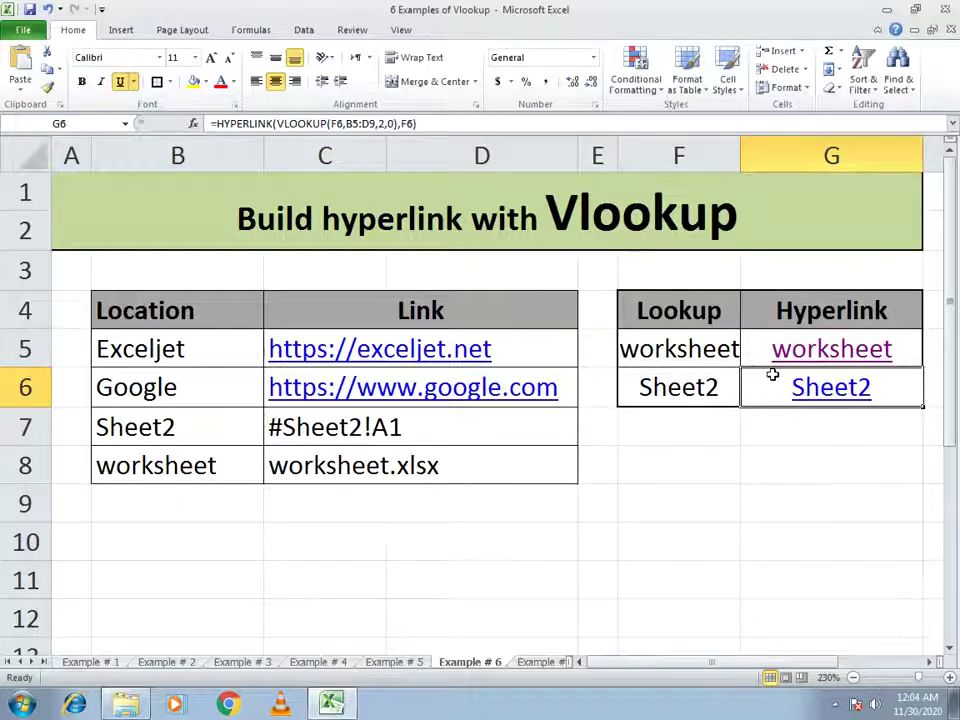
- On the Example # 7 sheet, enter =VLOOKUP(F4,B4:C8,2,0) in cell F5 to look up the item's cost
{"action": "left_click", "coordinate": [522, 663]}
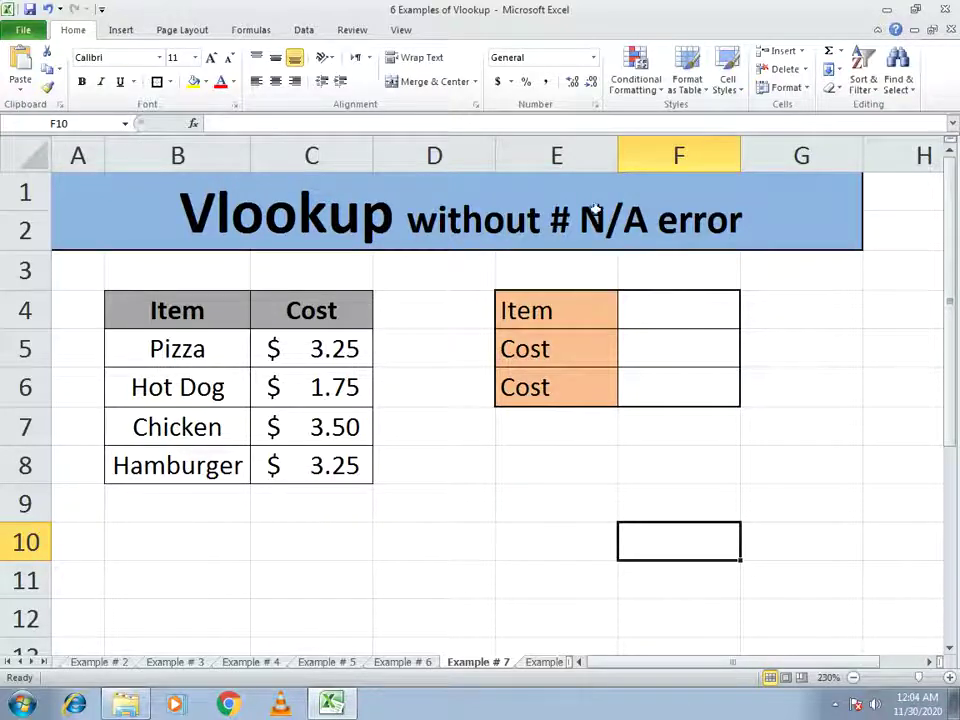
{"action": "left_click", "coordinate": [692, 302]}
{"action": "key", "text": "Down"}
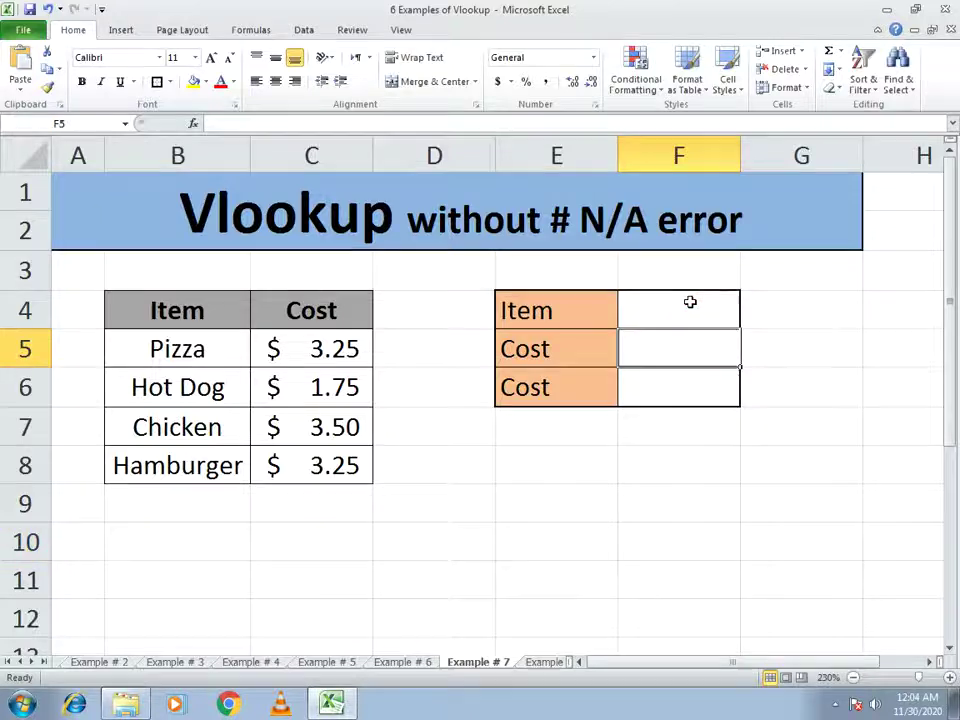
{"action": "type", "text": "=vlo"}
{"action": "type", "text": "ok"}
{"action": "key", "text": "BackSpace"}
{"action": "type", "text": "okup"}
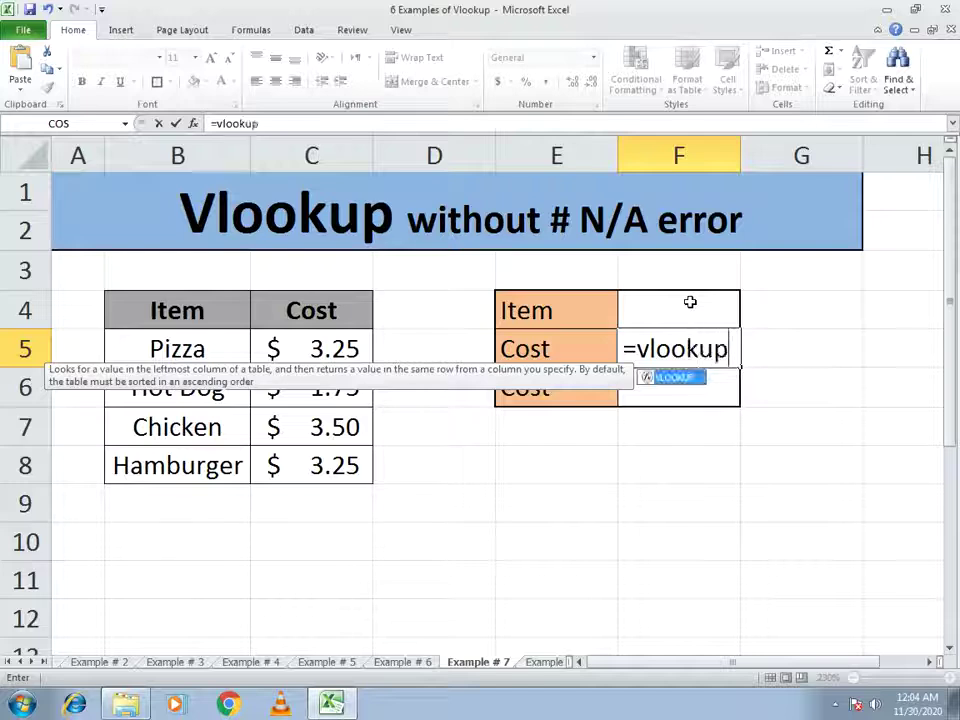
{"action": "type", "text": "("}
{"action": "left_click", "coordinate": [690, 300]}
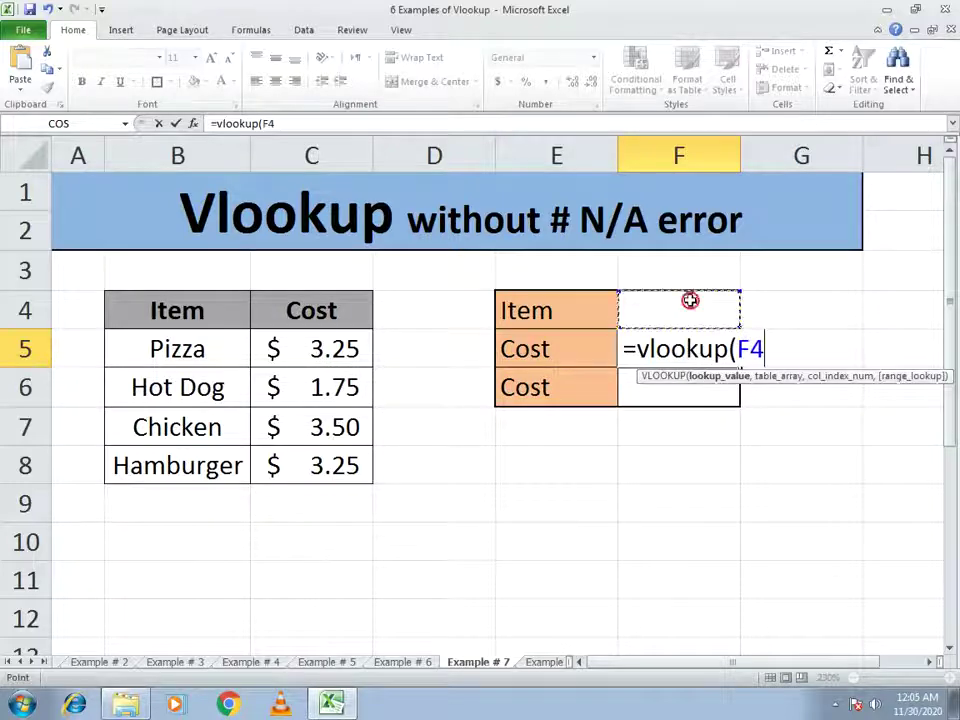
{"action": "type", "text": ","}
{"action": "left_click_drag", "start_coordinate": [180, 313], "coordinate": [291, 476]}
{"action": "type", "text": ","}
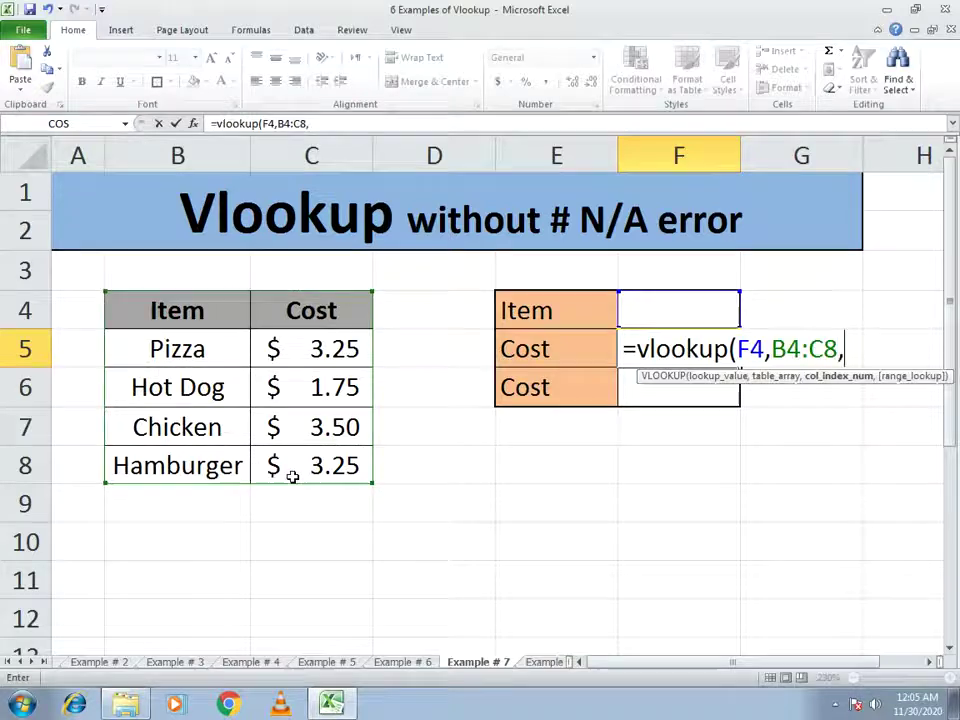
{"action": "type", "text": "2,0)"}
{"action": "key", "text": "Return"}
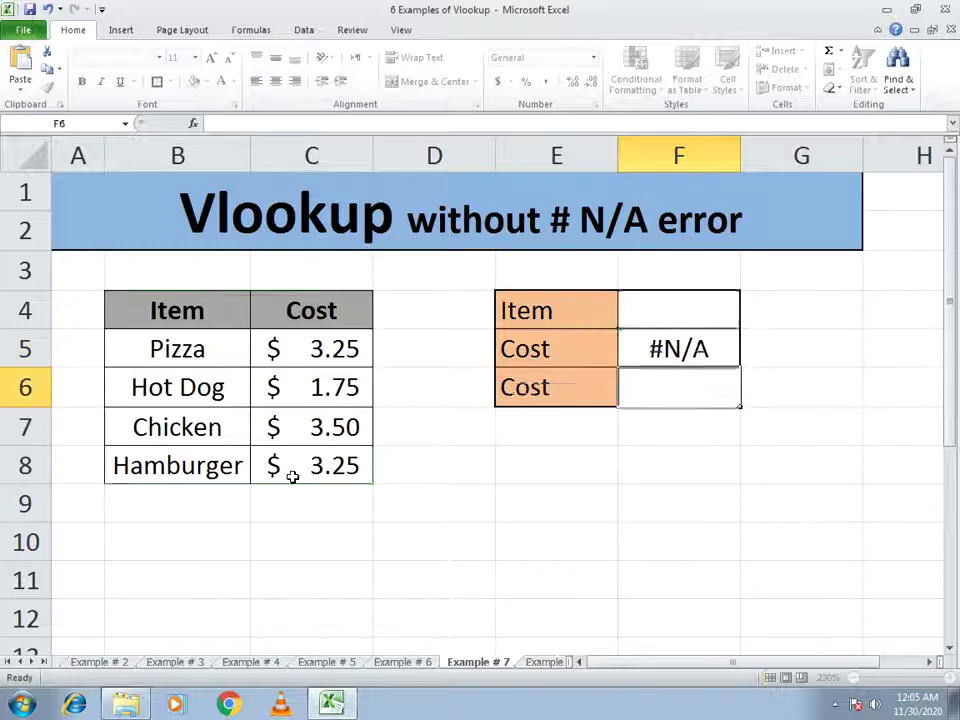
- Enter Pizza as the item in cell F4 to test the cost lookup
{"action": "left_click", "coordinate": [680, 311]}
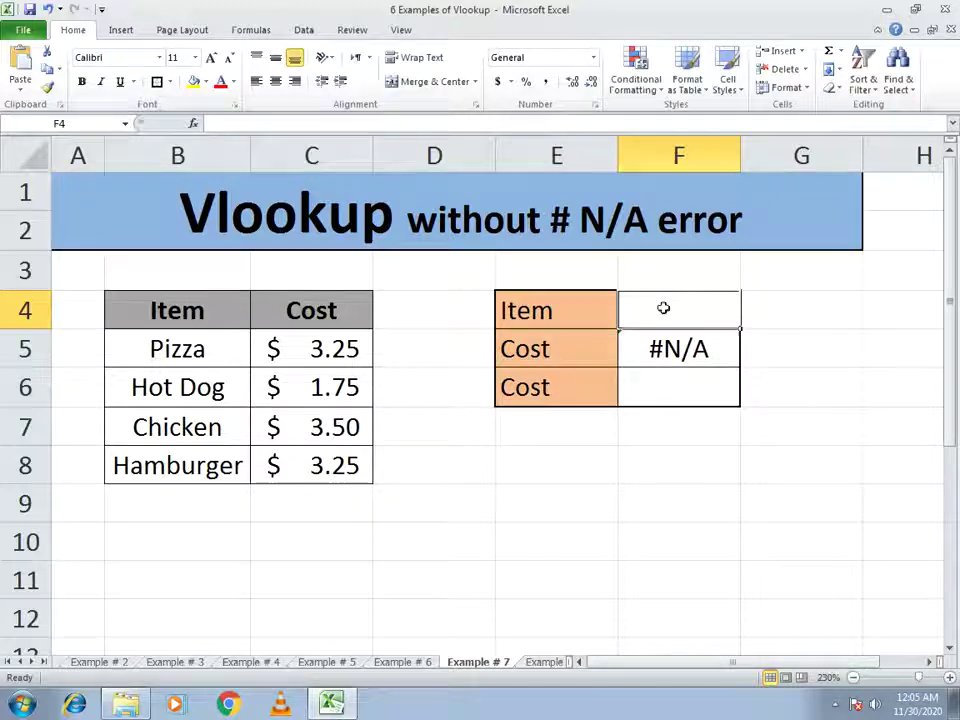
{"action": "left_click", "coordinate": [664, 390]}
{"action": "left_click", "coordinate": [660, 320]}
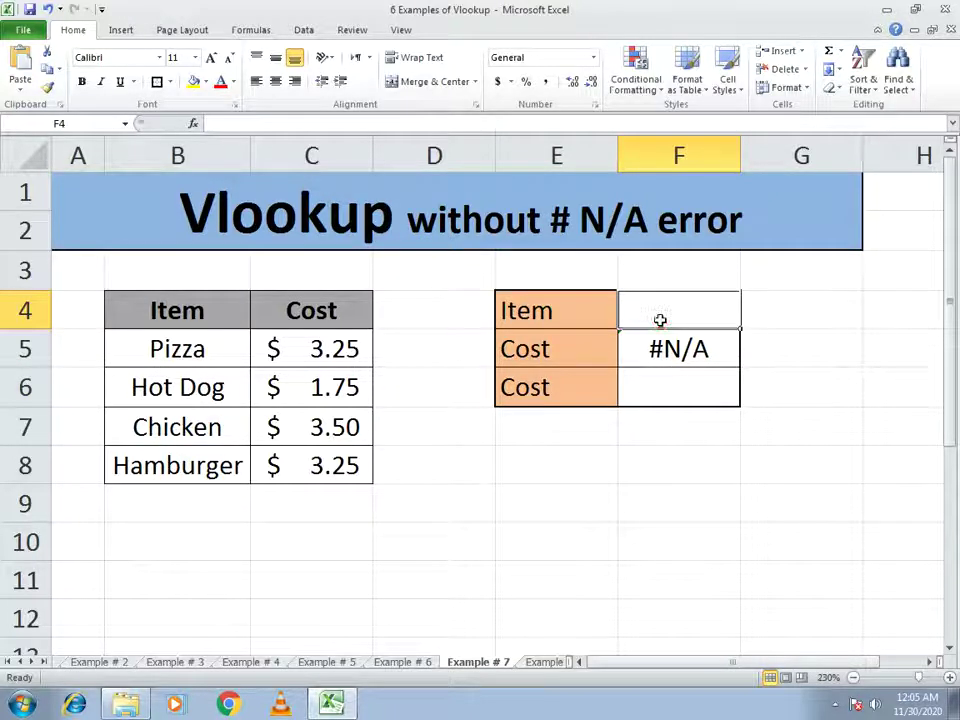
{"action": "type", "text": "Pi"}
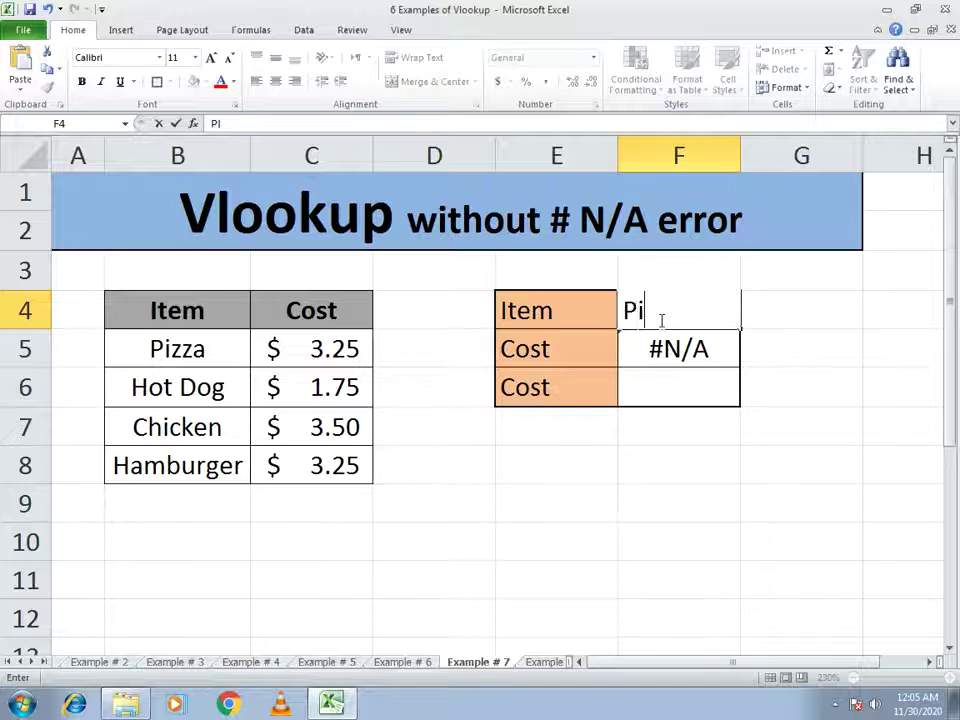
{"action": "type", "text": "zza"}
{"action": "key", "text": "Return"}
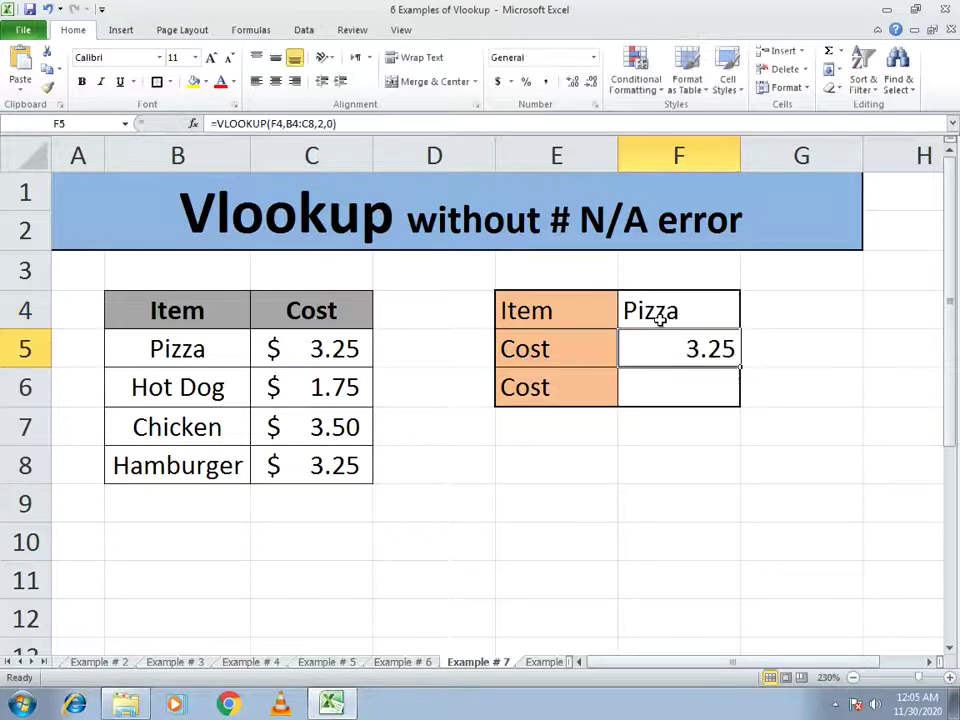
- Replace the item in cell F4 with Rice, which is not in the table
{"action": "left_click", "coordinate": [658, 317]}
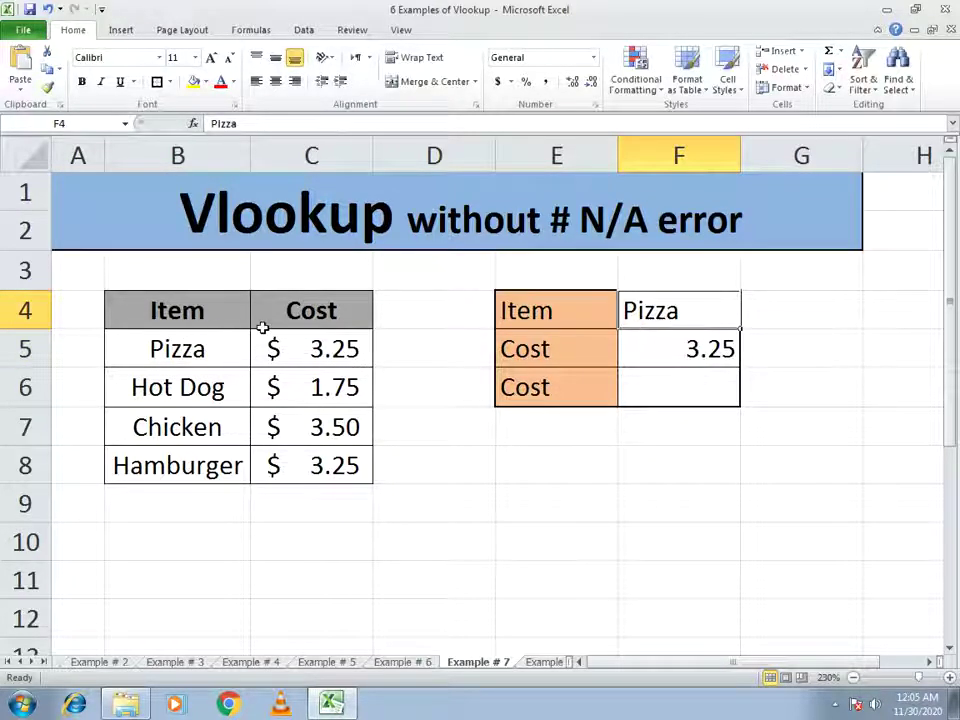
{"action": "type", "text": "Rice"}
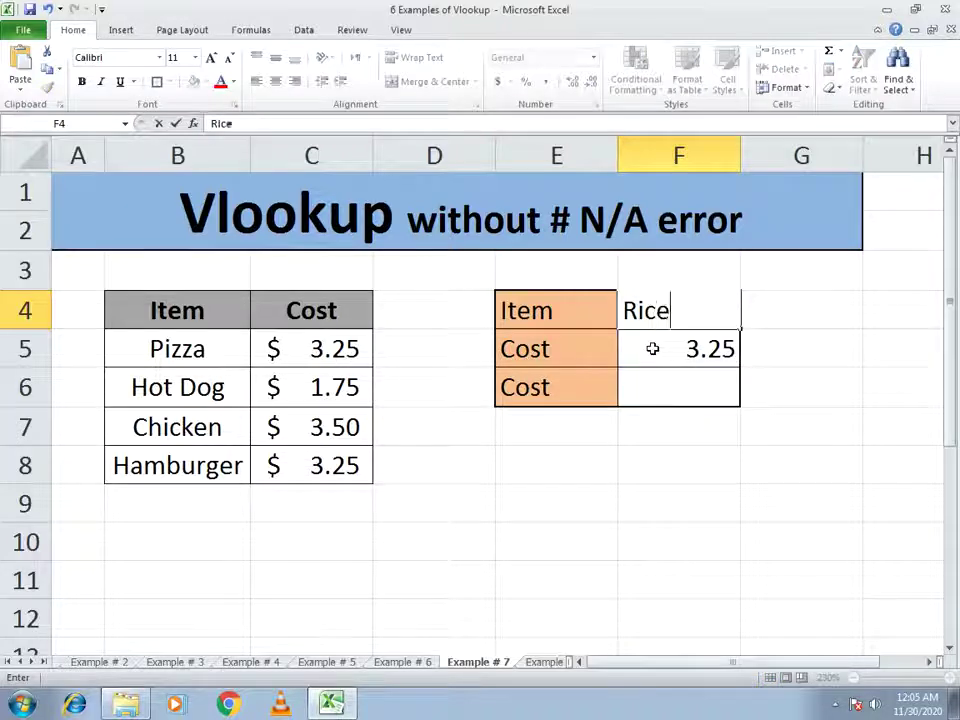
{"action": "key", "text": "Return"}
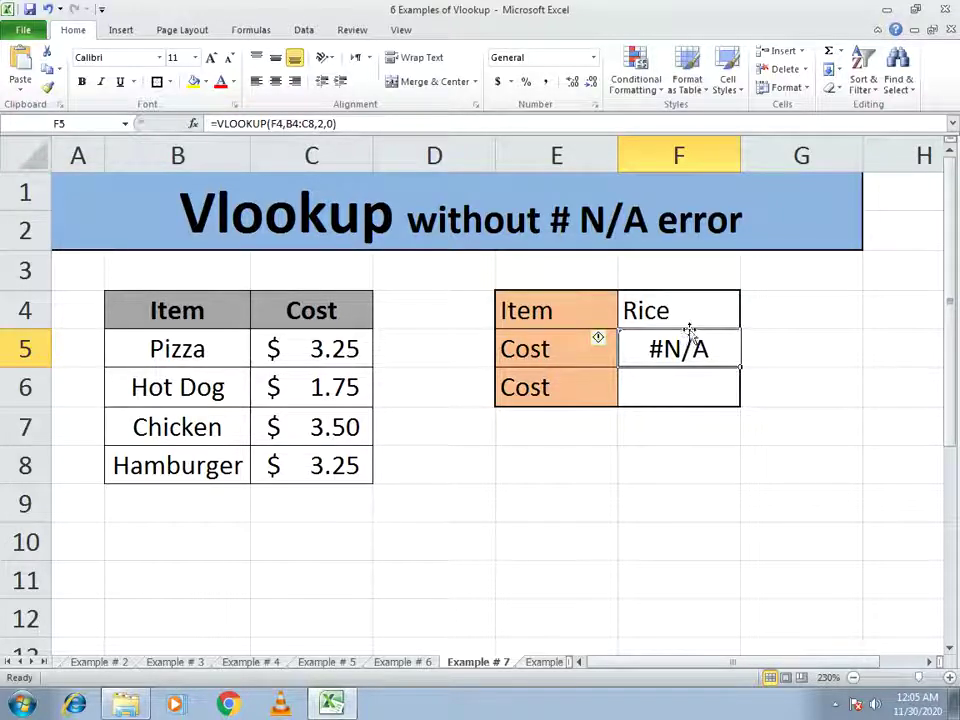
- Copy the VLOOKUP expression from F5 without its equals sign and use it as the first argument of an IFERROR formula in F6
{"action": "left_click_drag", "start_coordinate": [345, 124], "coordinate": [217, 125]}
{"action": "key", "text": "ctrl+c"}
{"action": "key", "text": "Escape"}
{"action": "left_click", "coordinate": [700, 388]}
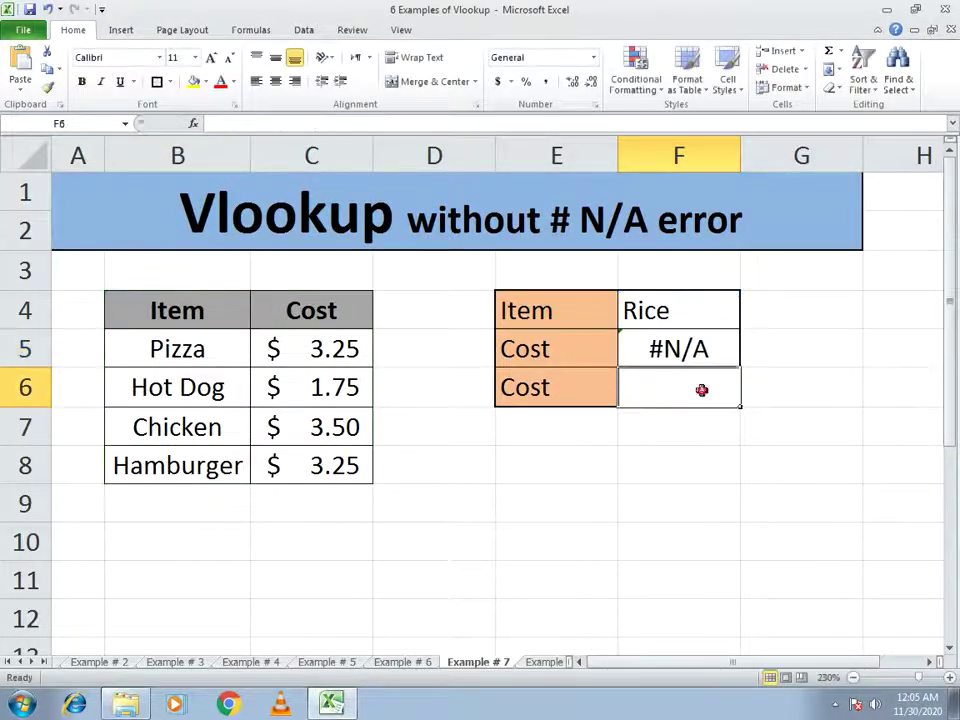
{"action": "type", "text": "=if"}
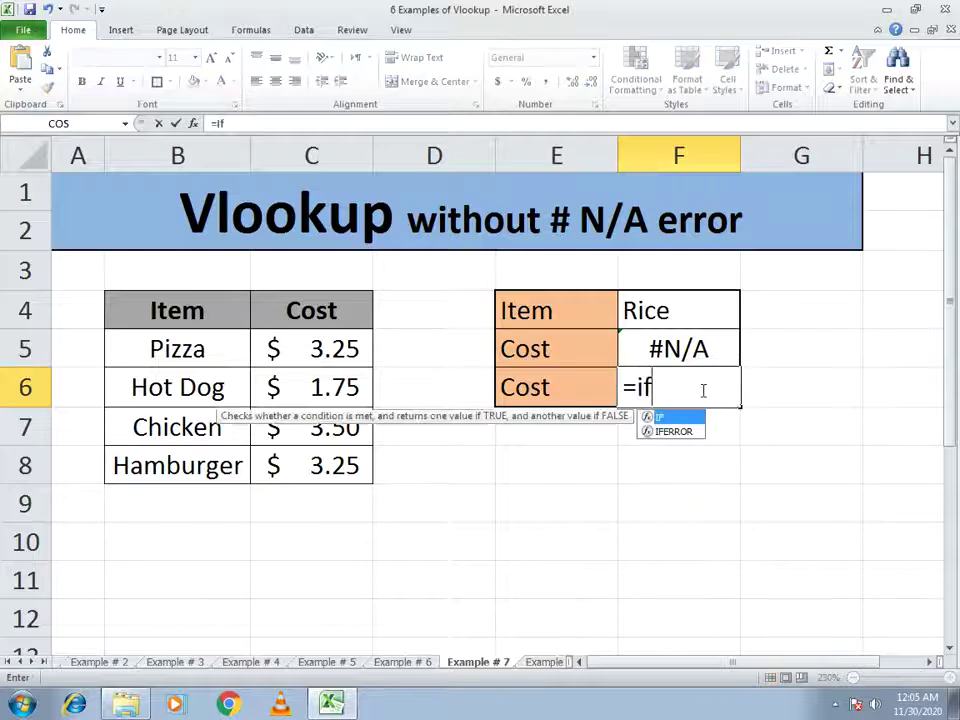
{"action": "key", "text": "BackSpace"}
{"action": "key", "text": "BackSpace"}
{"action": "type", "text": "IF"}
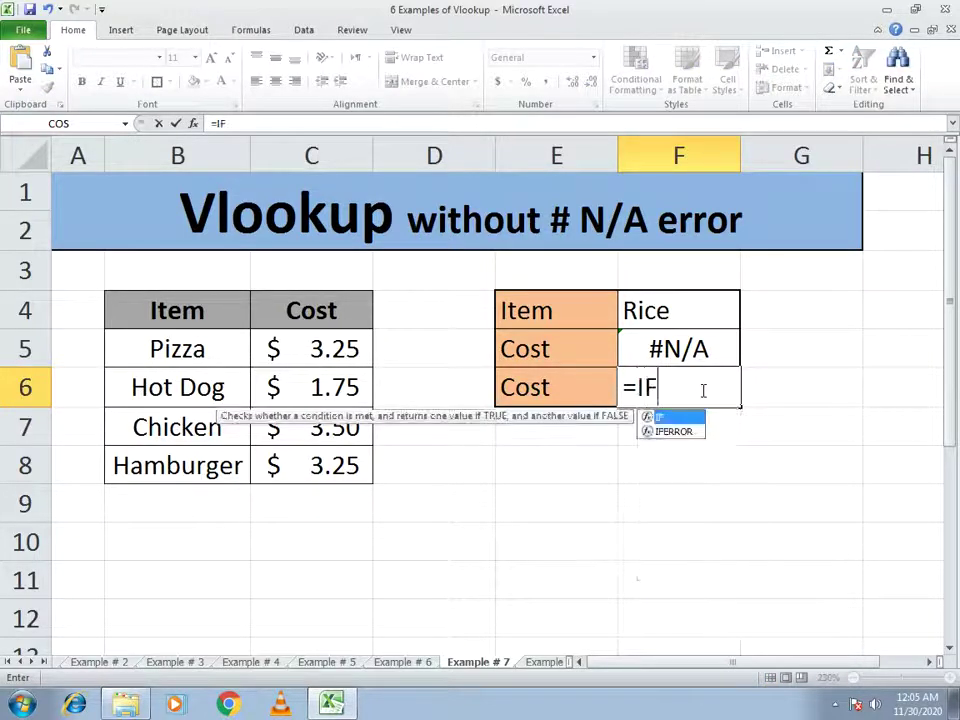
{"action": "type", "text": "ERROR("}
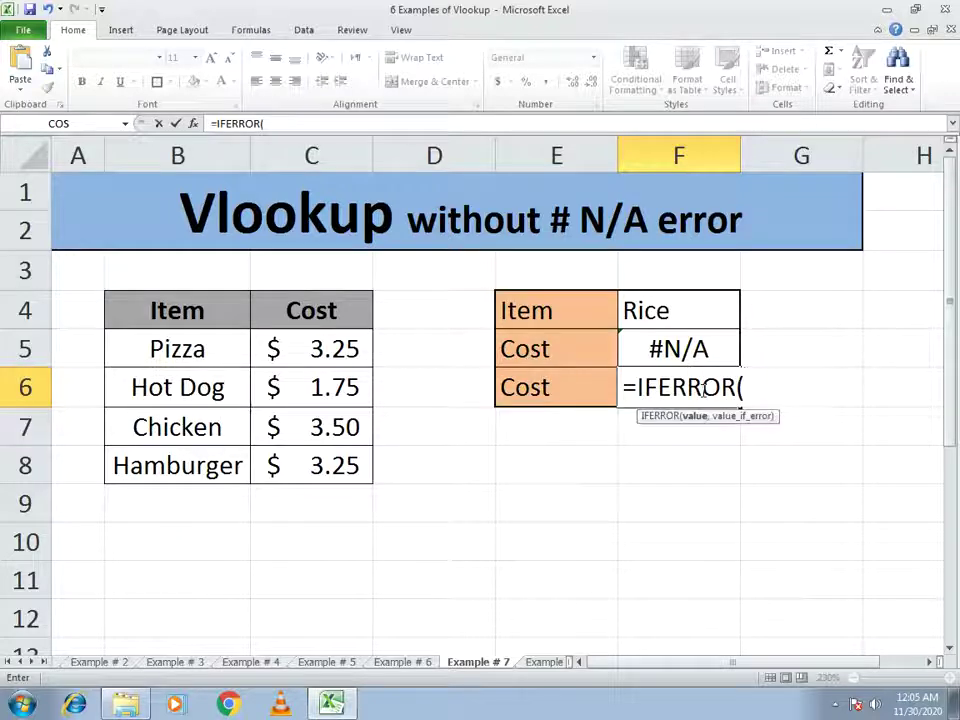
{"action": "key", "text": "ctrl+v"}
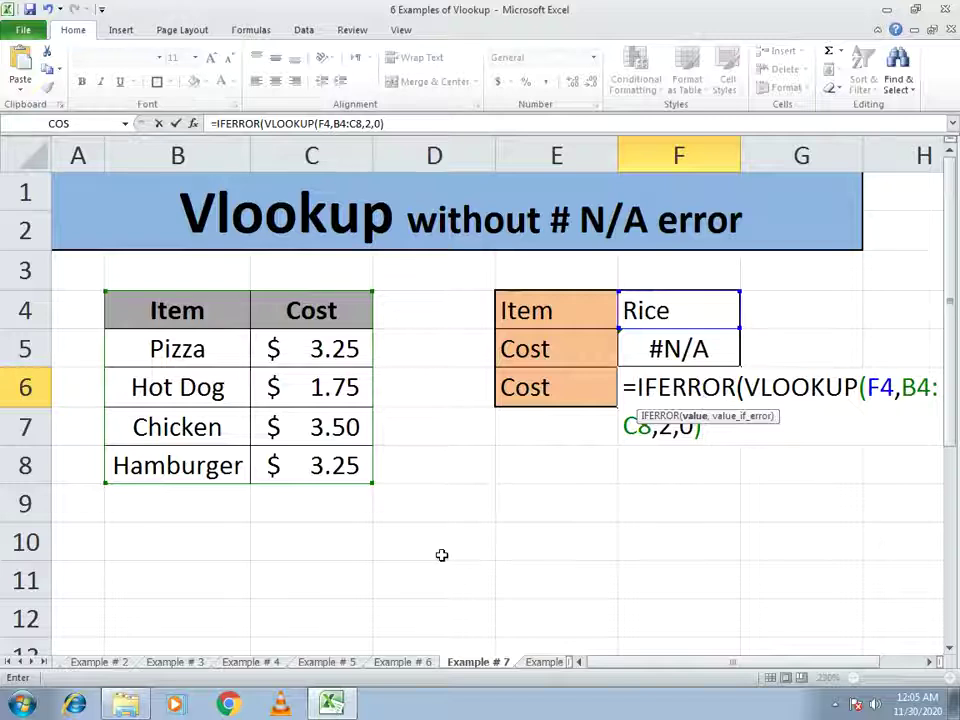
- Complete the IFERROR formula in F6 with "Not Found" as the error value and widen column F to fit the text
{"action": "type", "text": ","}
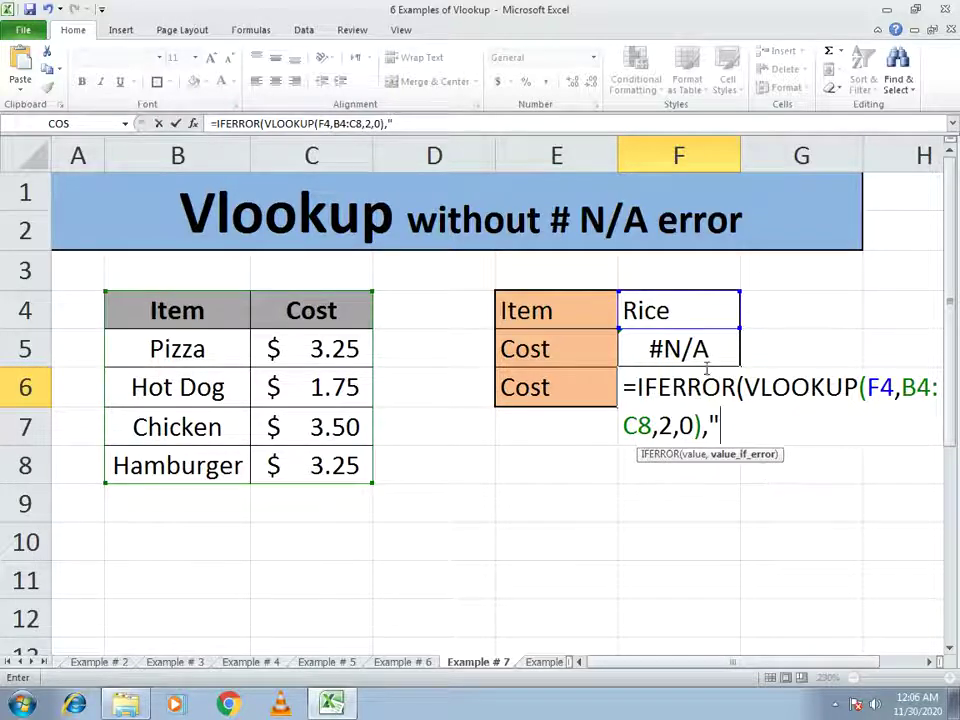
{"action": "type", "text": "n"}
{"action": "key", "text": "BackSpace"}
{"action": "type", "text": "Nof"}
{"action": "key", "text": "BackSpace"}
{"action": "type", "text": "t Foun"}
{"action": "key", "text": "BackSpace"}
{"action": "type", "text": "und\""}
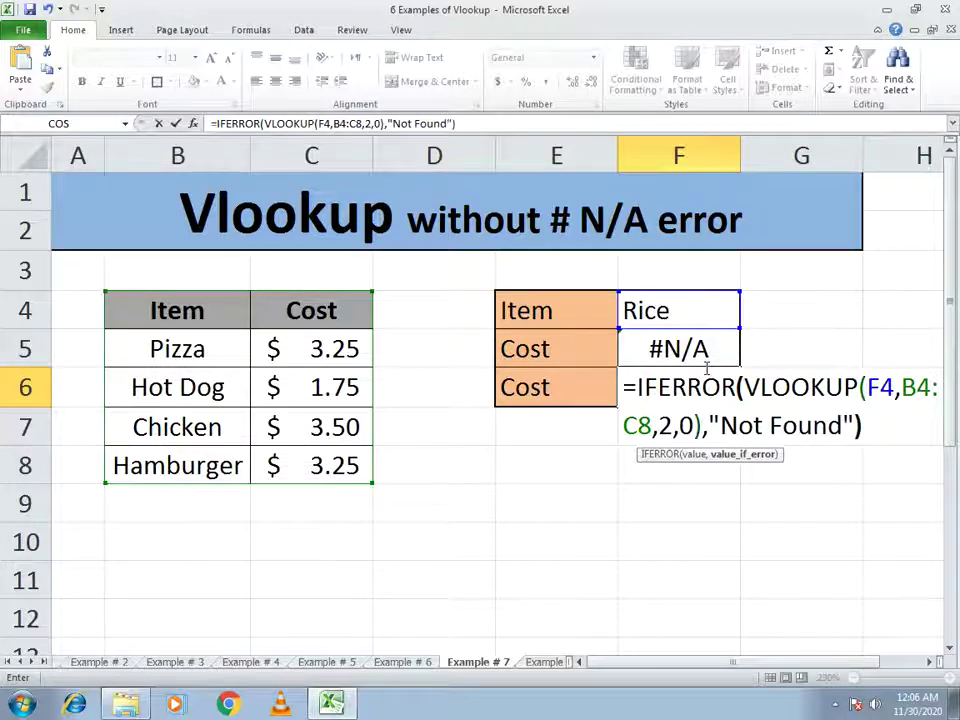
{"action": "type", "text": ")"}
{"action": "key", "text": "Return"}
{"action": "key", "text": "Up"}
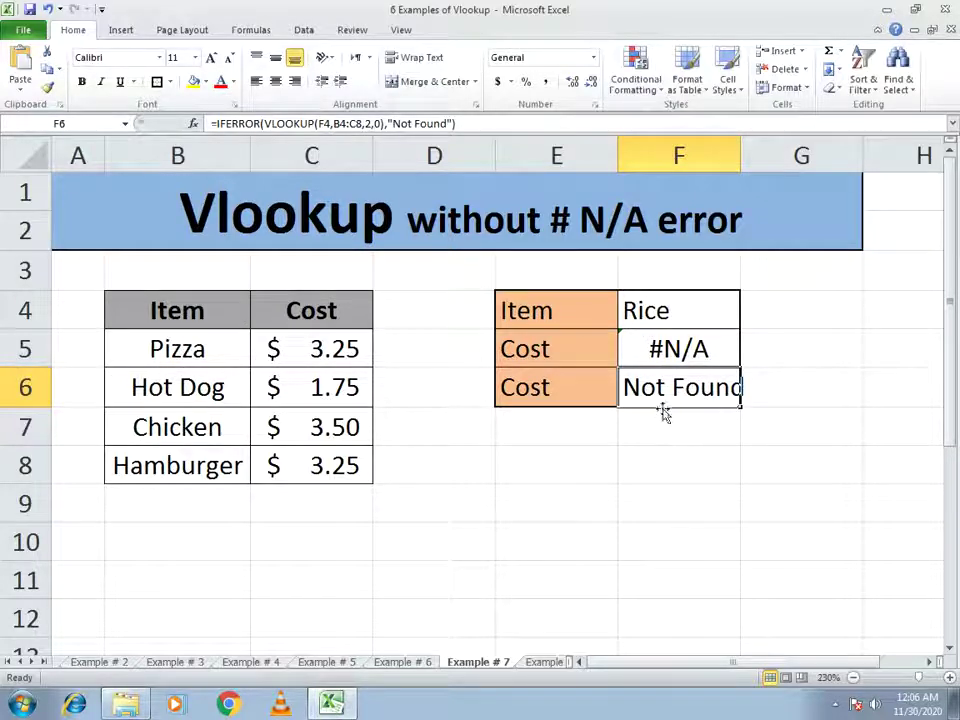
{"action": "left_click_drag", "start_coordinate": [740, 145], "coordinate": [766, 145]}
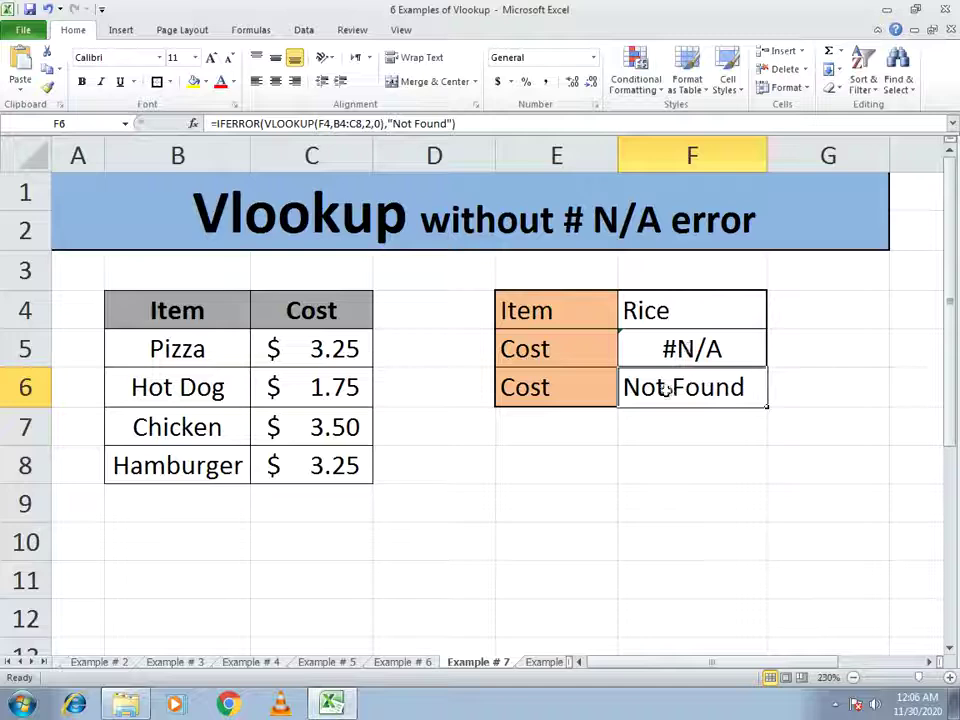
- Change the error text in F6's IFERROR formula to "Sorry"
{"action": "double_click", "coordinate": [397, 124]}
{"action": "left_click_drag", "start_coordinate": [397, 124], "coordinate": [447, 123]}
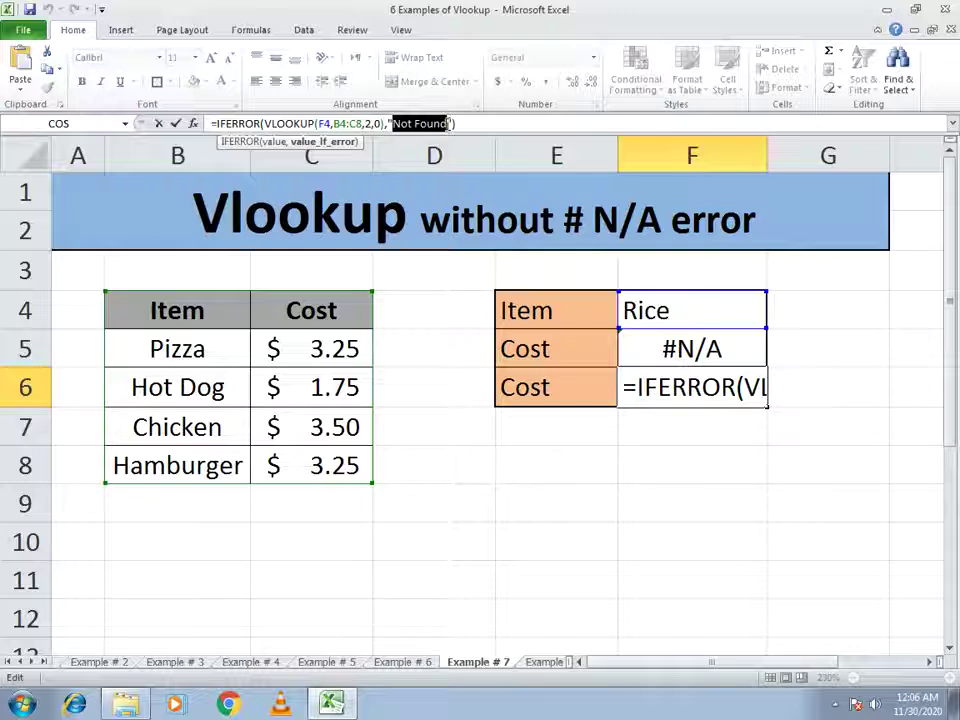
{"action": "type", "text": "Sorry"}
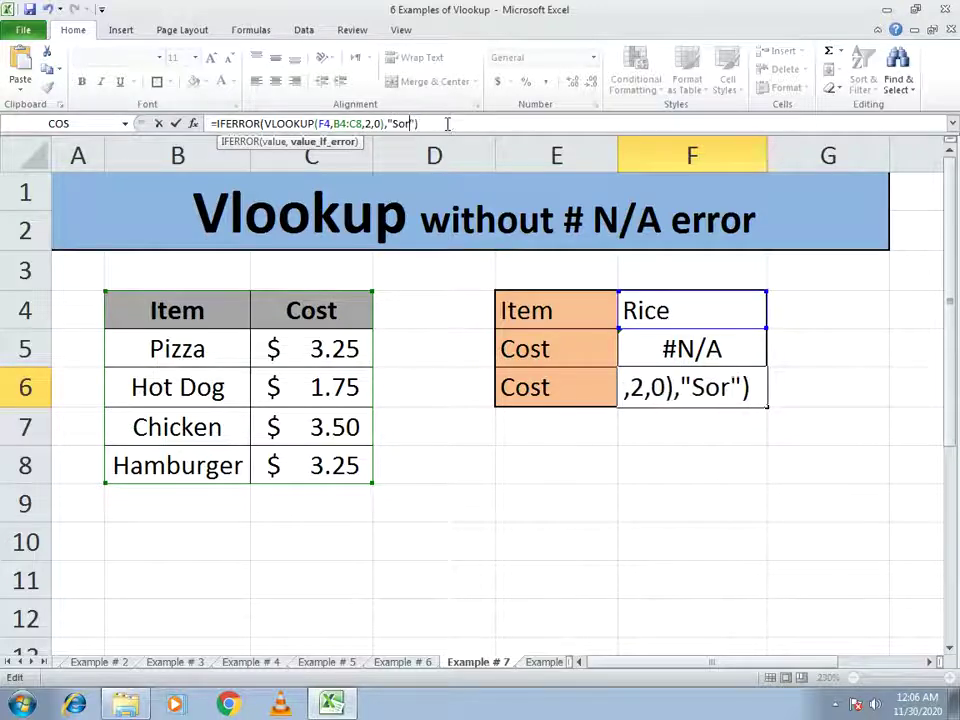
{"action": "key", "text": "Return"}
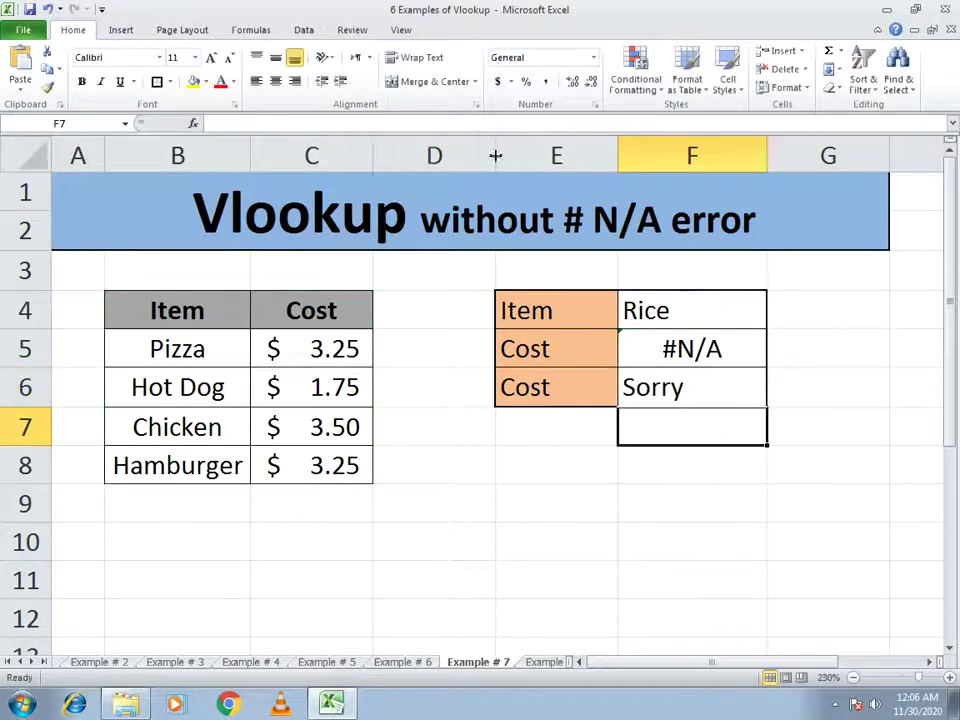
- Change the error text in F6's IFERROR formula to "Out of Our list"
{"action": "left_click", "coordinate": [690, 388]}
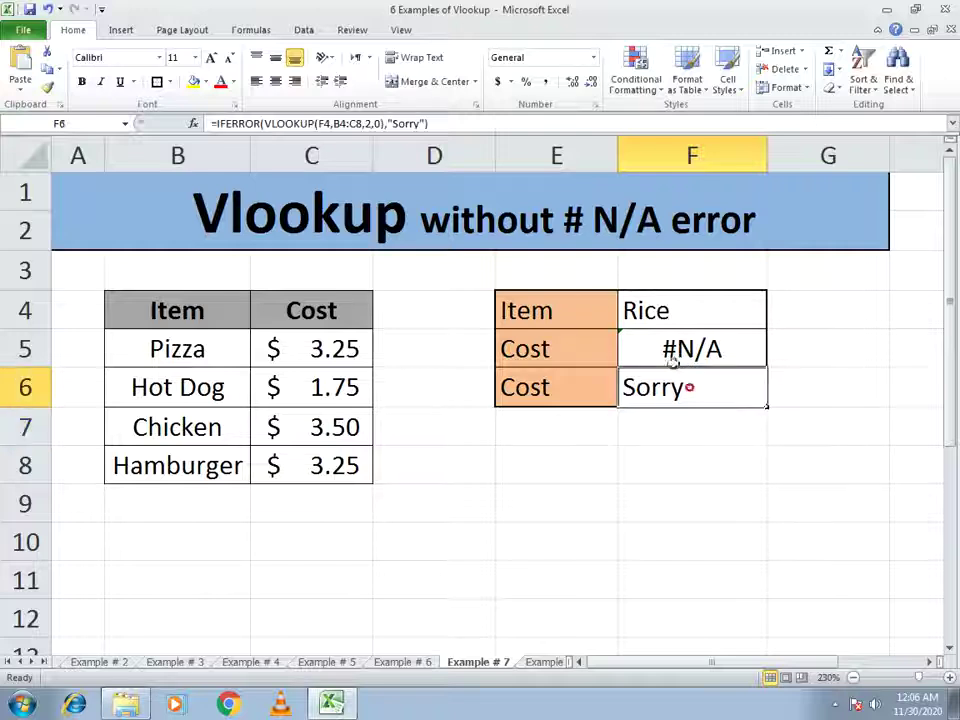
{"action": "left_click", "coordinate": [392, 121]}
{"action": "double_click", "coordinate": [395, 123]}
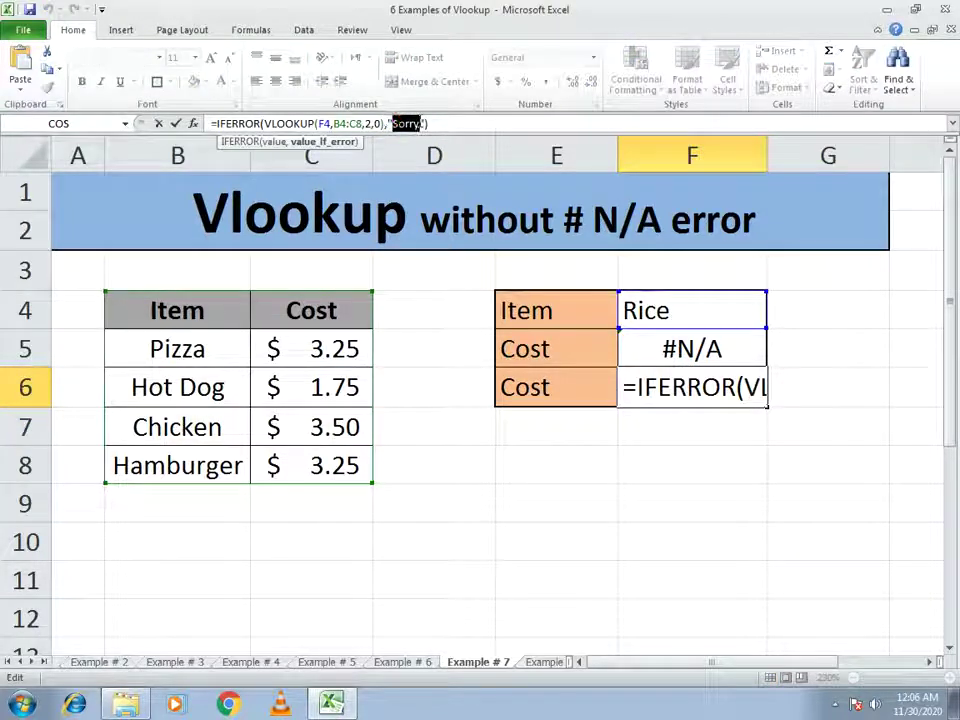
{"action": "type", "text": "Out of Our"}
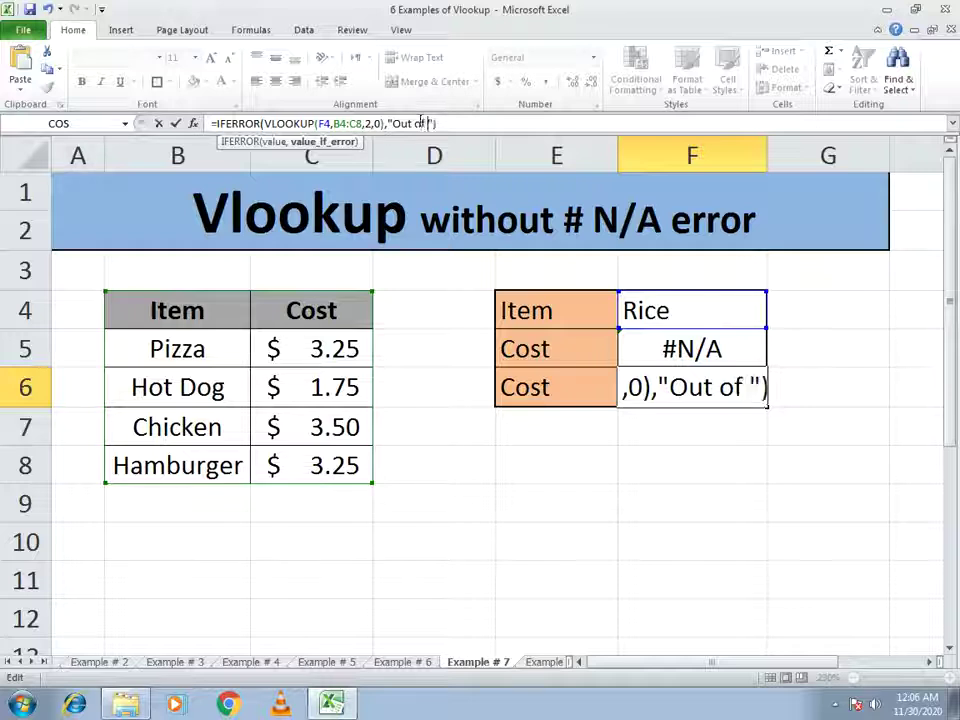
{"action": "type", "text": " lis"}
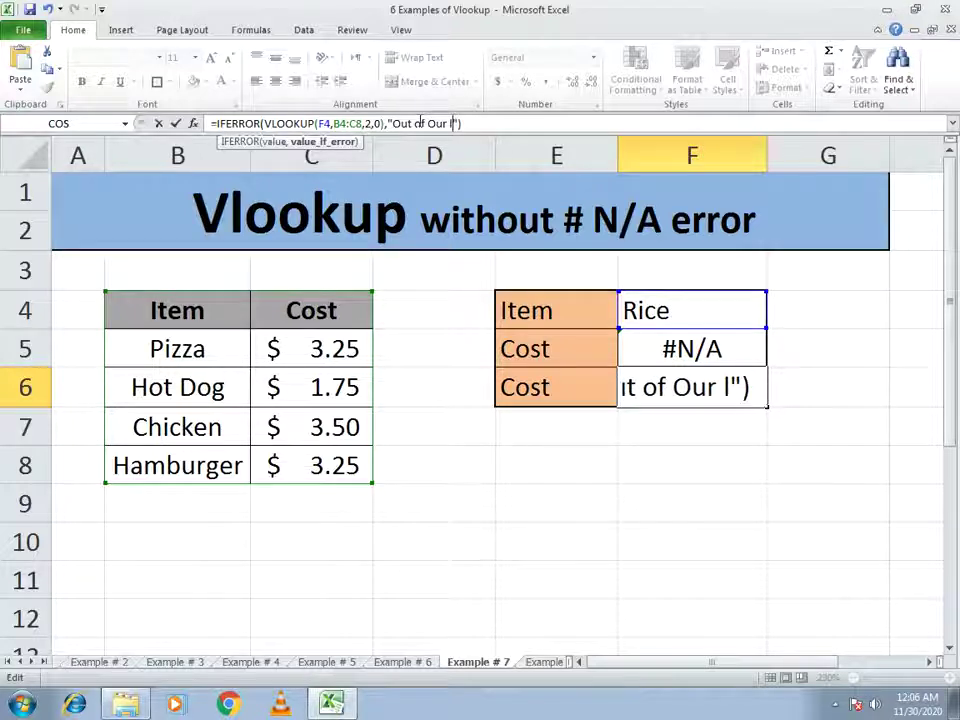
{"action": "type", "text": "t"}
{"action": "key", "text": "Return"}
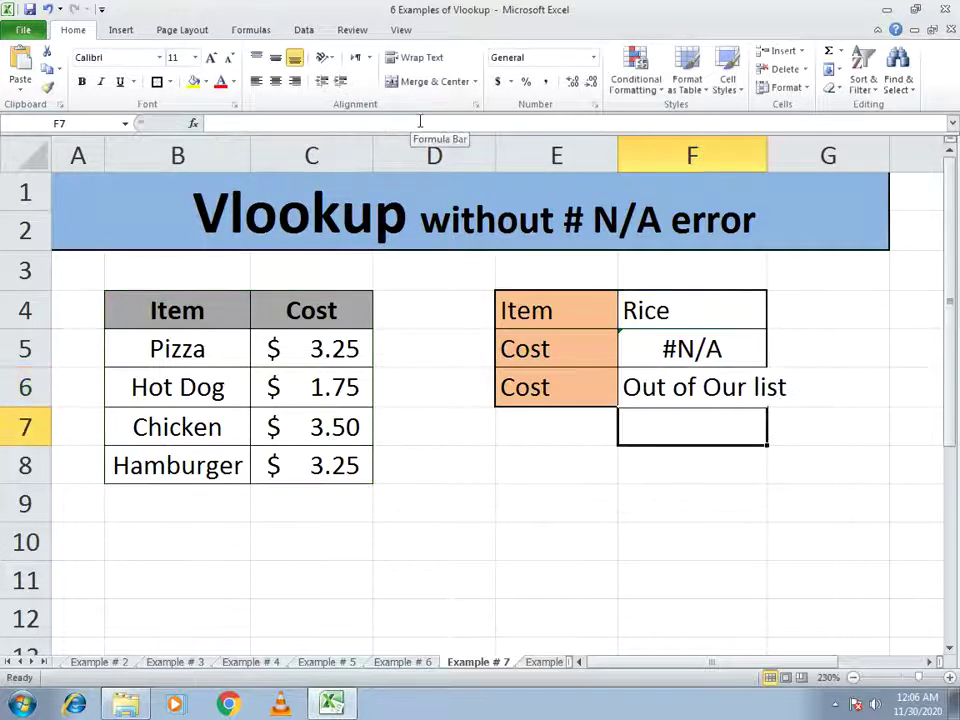
- Widen column F to fit the text in F6 and compare the formulas in F5 and F6
{"action": "left_click", "coordinate": [623, 385]}
{"action": "left_click_drag", "start_coordinate": [766, 155], "coordinate": [786, 150]}
{"action": "left_click", "coordinate": [692, 357]}
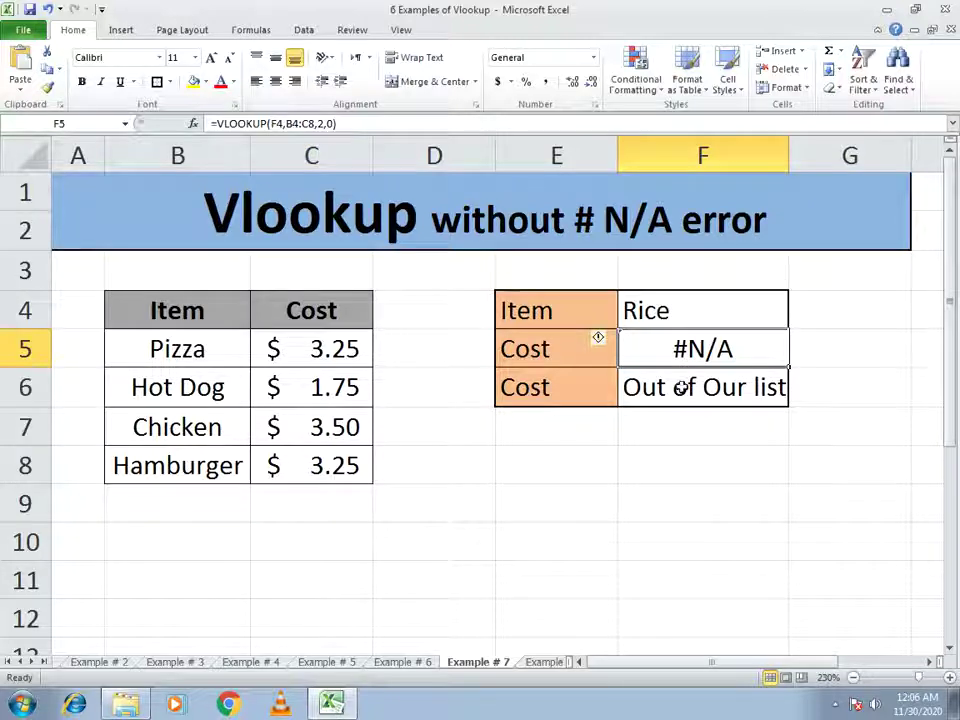
{"action": "left_click", "coordinate": [680, 388]}
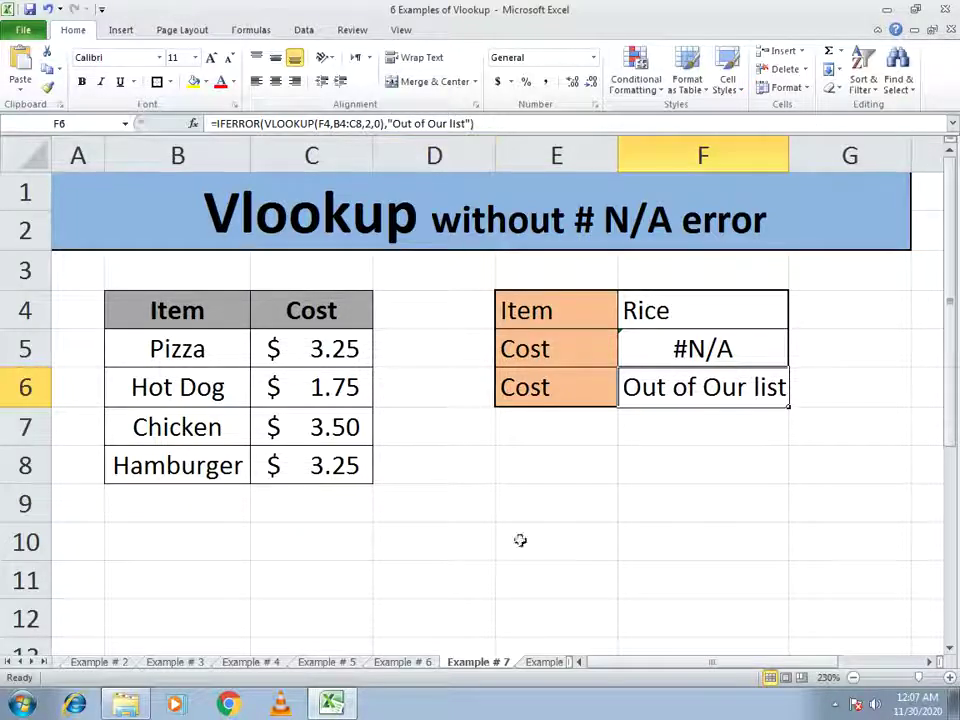
- On the Example # 8 sheet, start a VLOOKUP formula in H5 with H4 as the lookup value
{"action": "left_click", "coordinate": [544, 662]}
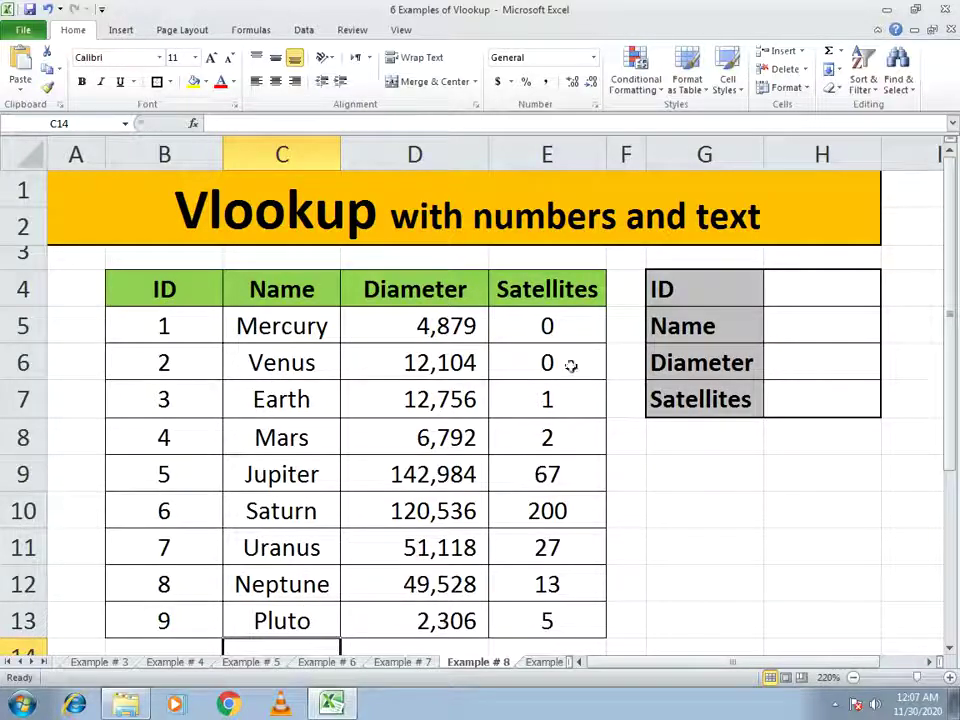
{"action": "left_click", "coordinate": [830, 334]}
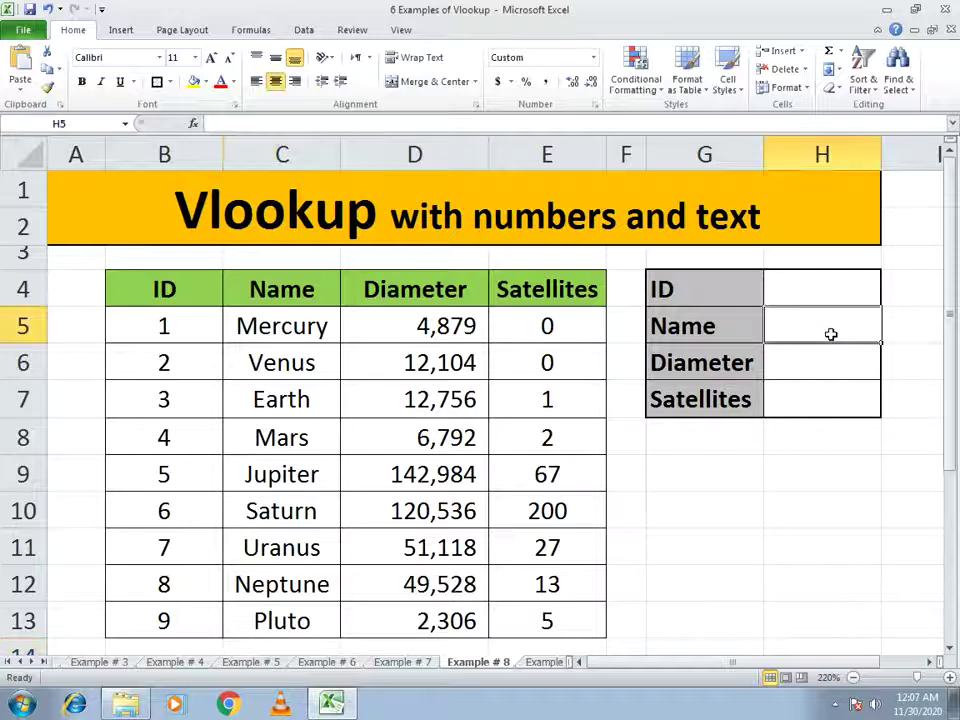
{"action": "type", "text": "=vlokk"}
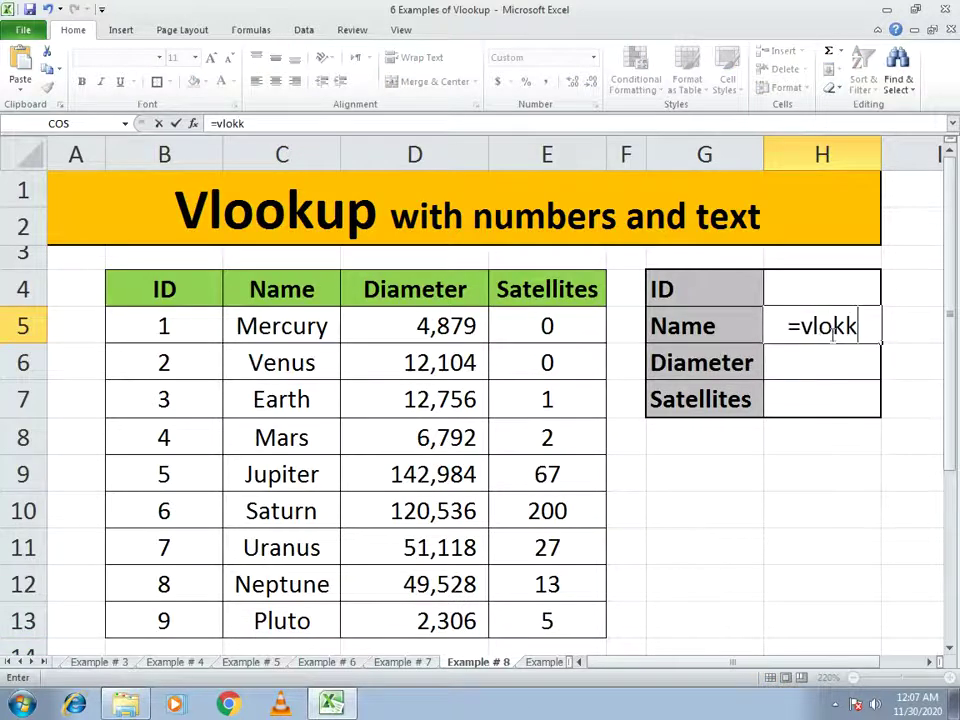
{"action": "key", "text": "BackSpace"}
{"action": "key", "text": "BackSpace"}
{"action": "type", "text": "okup"}
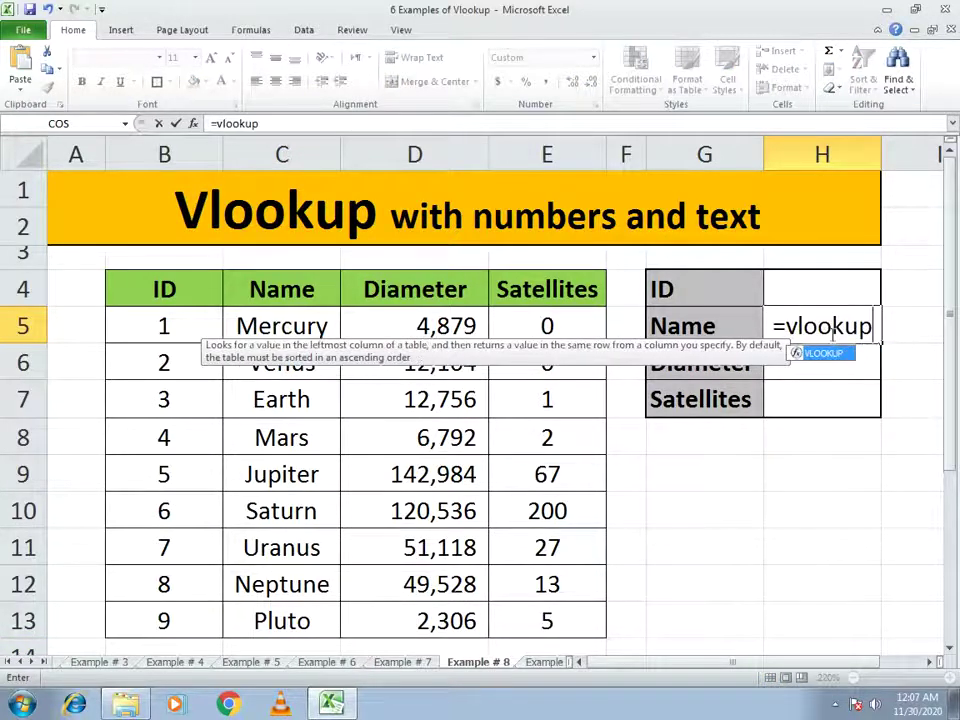
{"action": "type", "text": "("}
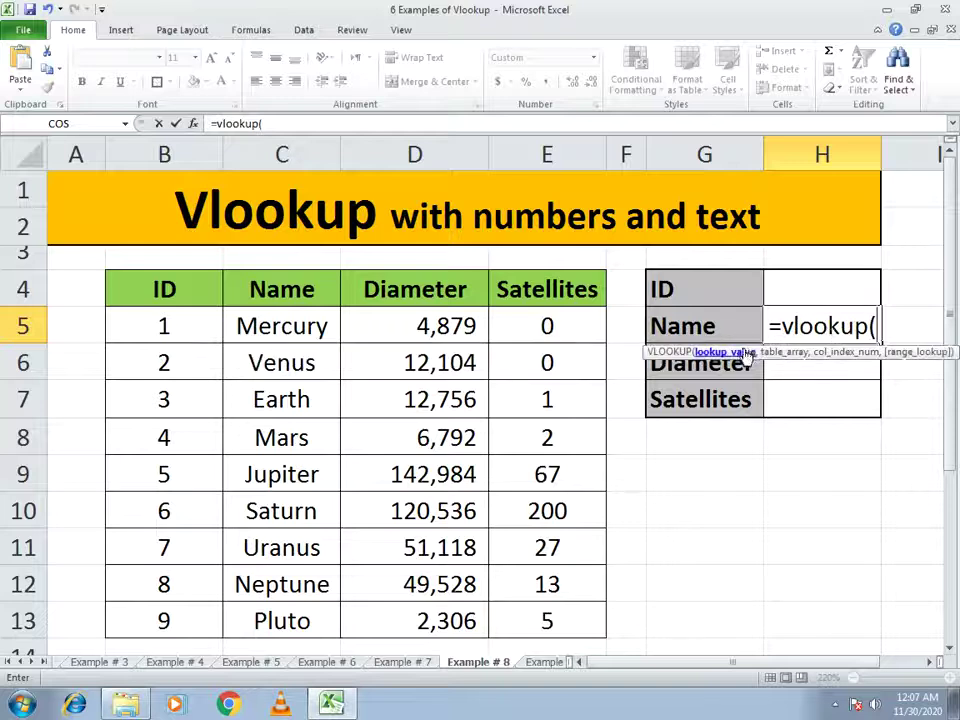
{"action": "left_click", "coordinate": [804, 278]}
{"action": "type", "text": ","}
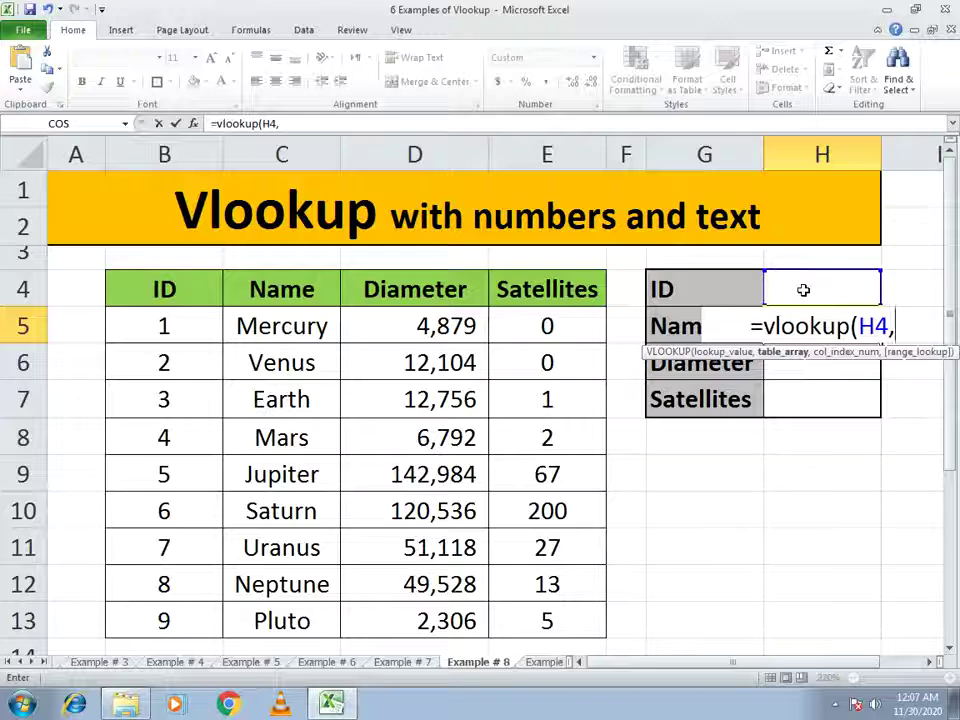
- Complete H5's VLOOKUP with table array B4:E13, column index 2 and exact match 0
{"action": "left_click_drag", "start_coordinate": [186, 285], "coordinate": [505, 607]}
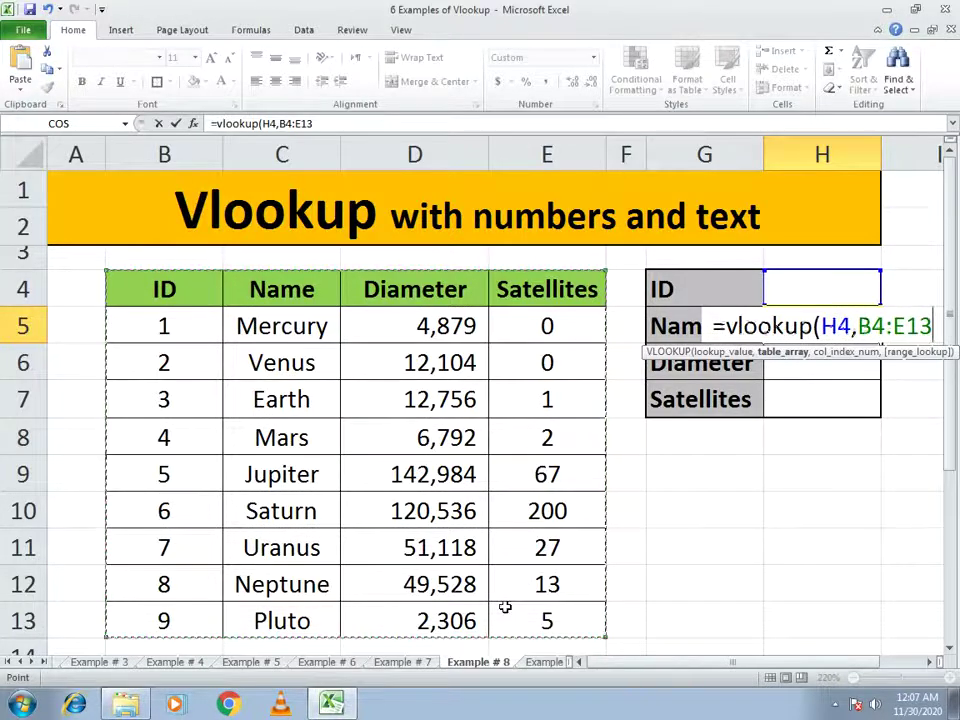
{"action": "type", "text": ",2"}
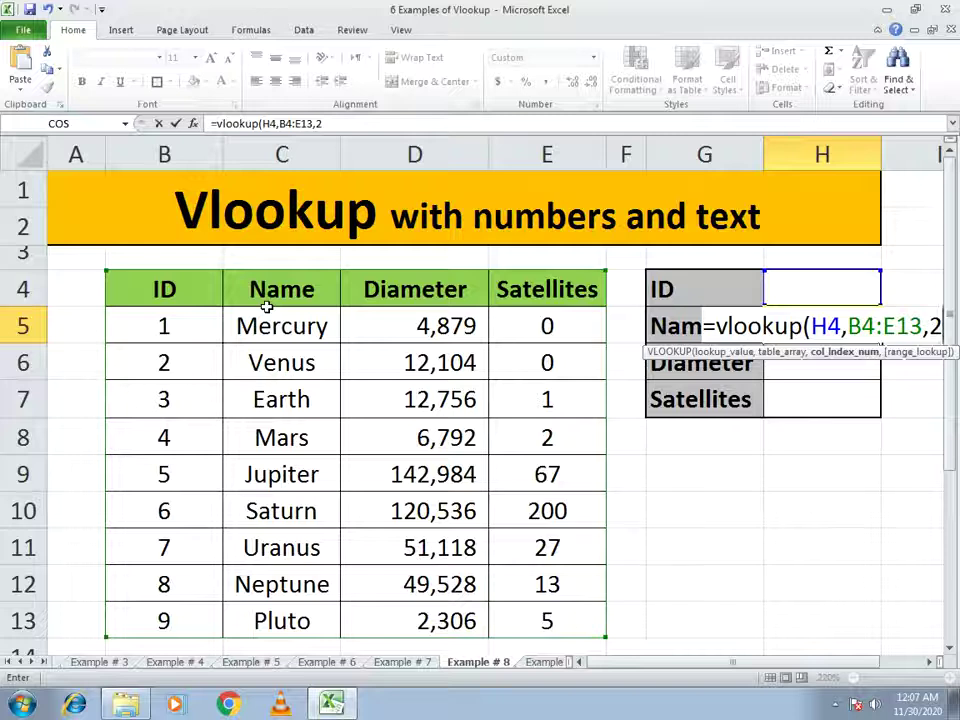
{"action": "type", "text": ",0)"}
{"action": "key", "text": "Return"}
{"action": "key", "text": "Up"}
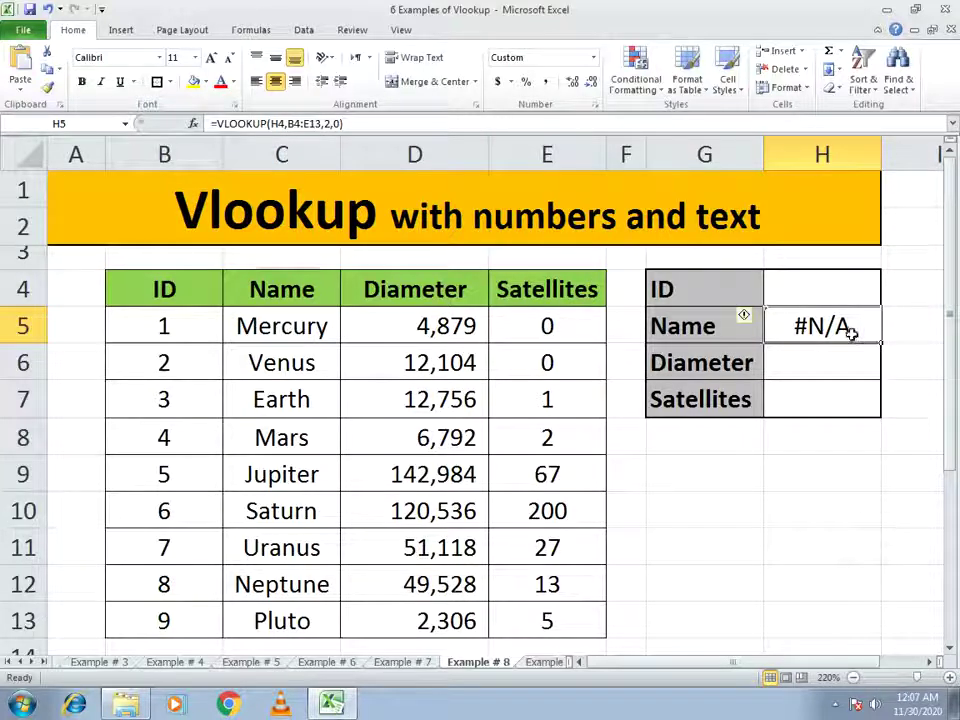
- Copy the Name formula from H5 into the Diameter and Satellites cells H6 and H7
{"action": "key", "text": "ctrl+c"}
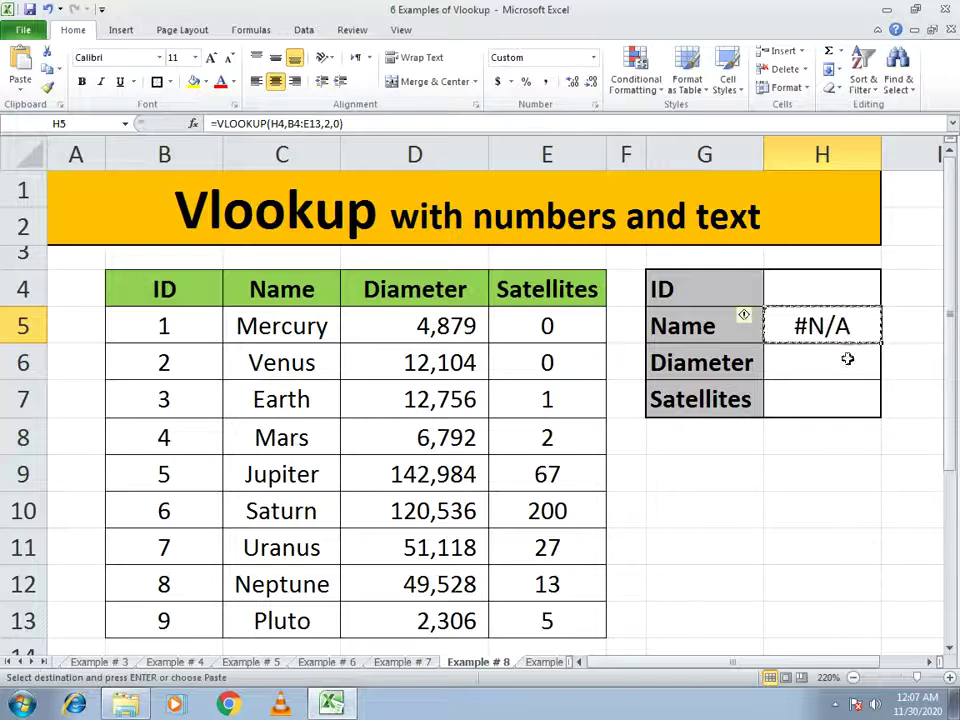
{"action": "left_click", "coordinate": [815, 366]}
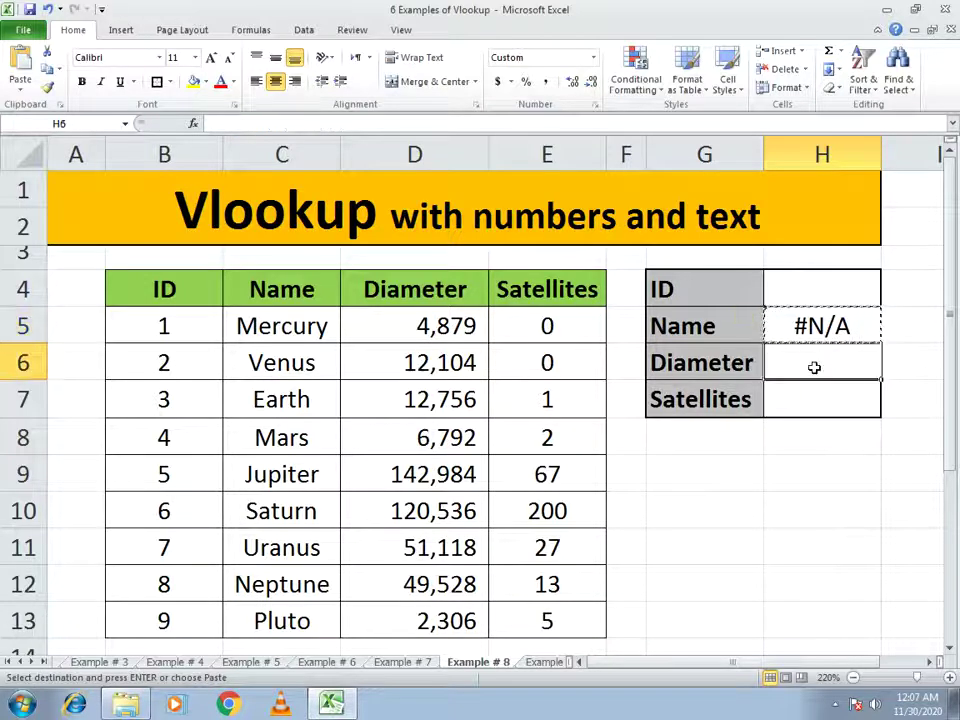
{"action": "key", "text": "ctrl+v"}
{"action": "key", "text": "ctrl+c"}
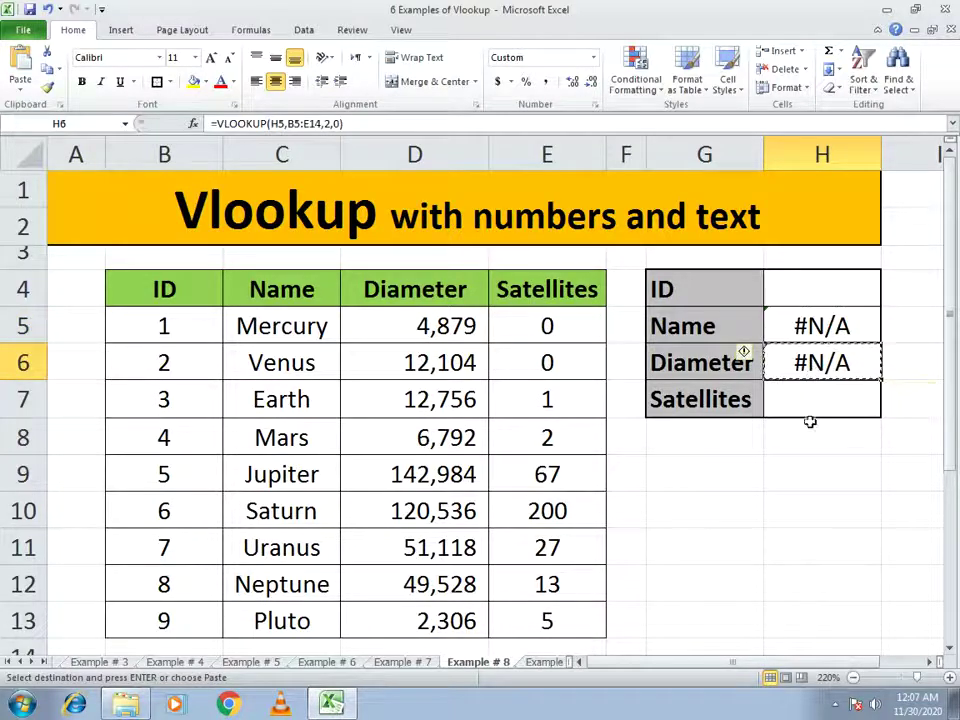
{"action": "left_click", "coordinate": [812, 399]}
{"action": "key", "text": "ctrl+v"}
{"action": "key", "text": "Escape"}
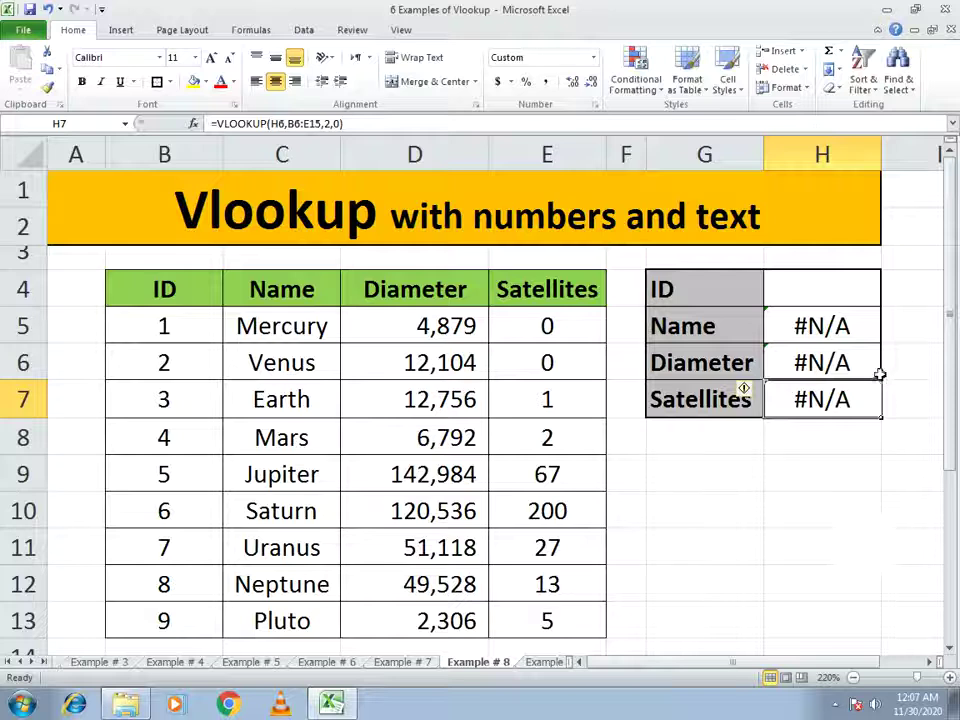
{"action": "left_click", "coordinate": [105, 663]}
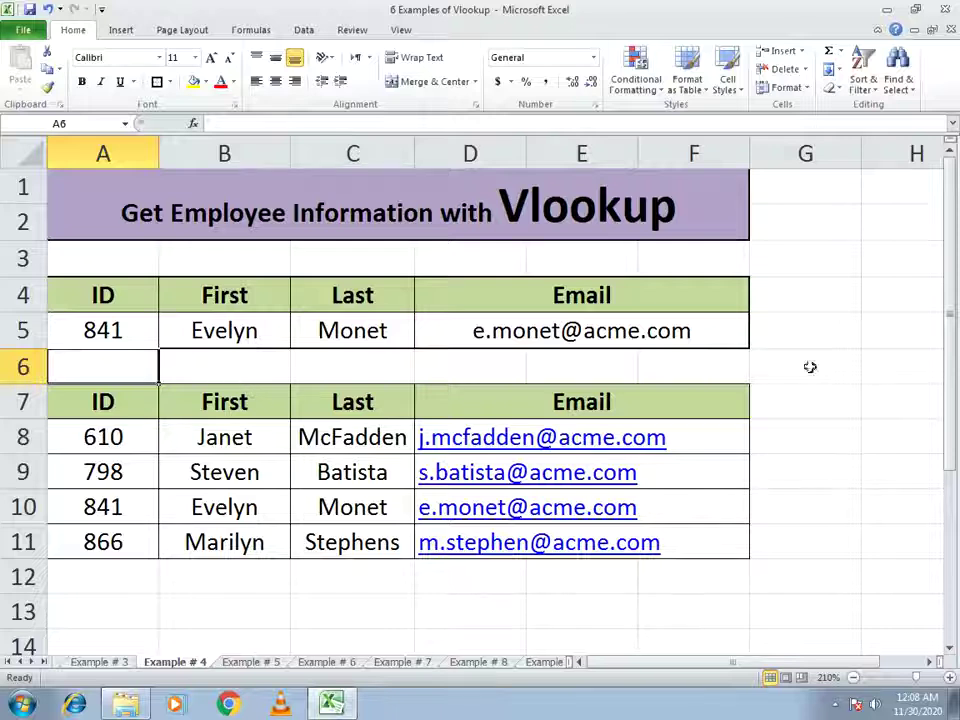
{"action": "left_click", "coordinate": [527, 662]}
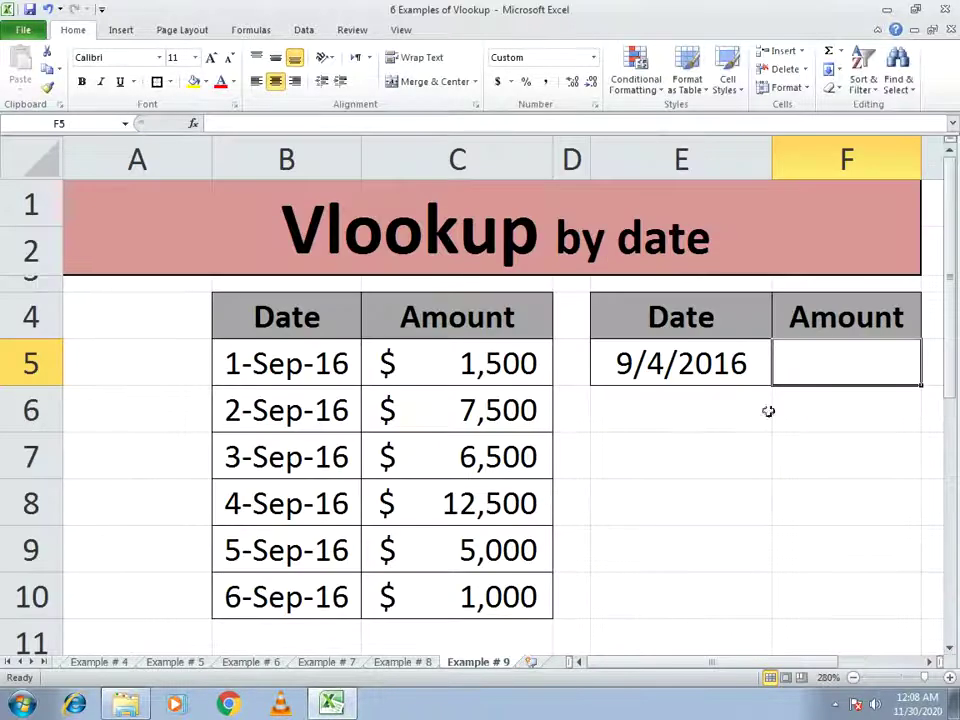
{"action": "left_click", "coordinate": [404, 664]}
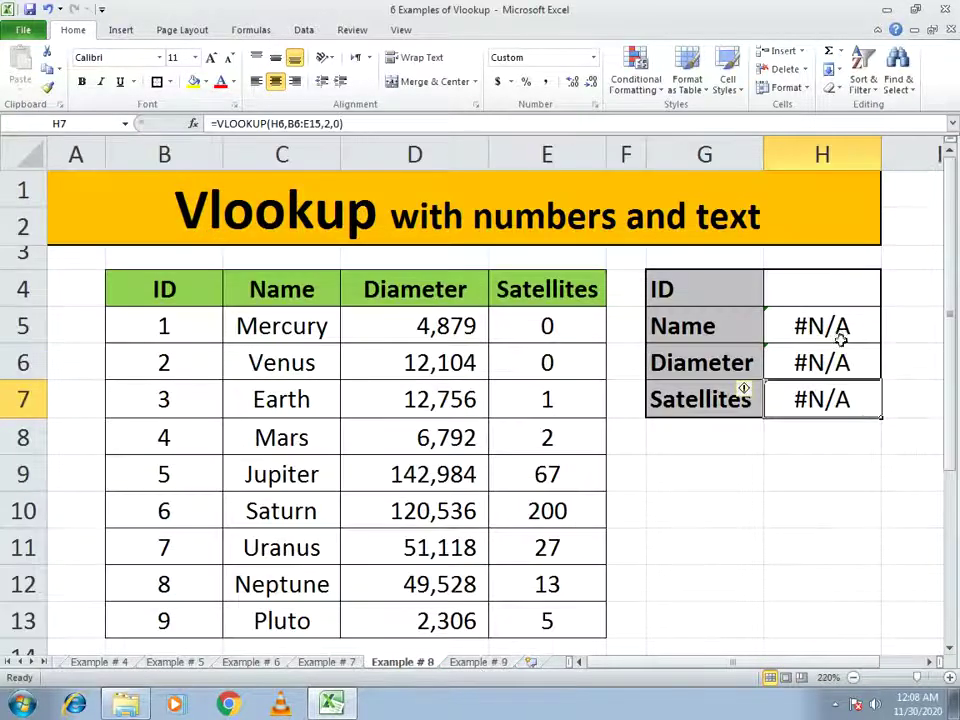
- Change the column index in H6's copied VLOOKUP formula to 3 for the Diameter
{"action": "key", "text": "Up"}
{"action": "key", "text": "Up"}
{"action": "key", "text": "Down"}
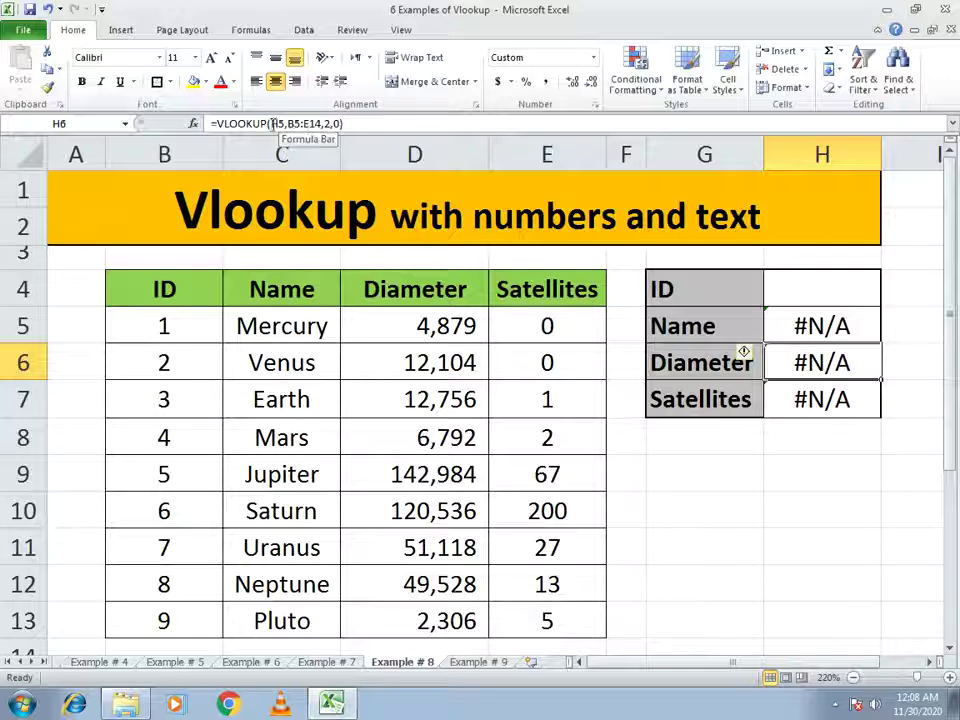
{"action": "left_click", "coordinate": [326, 123]}
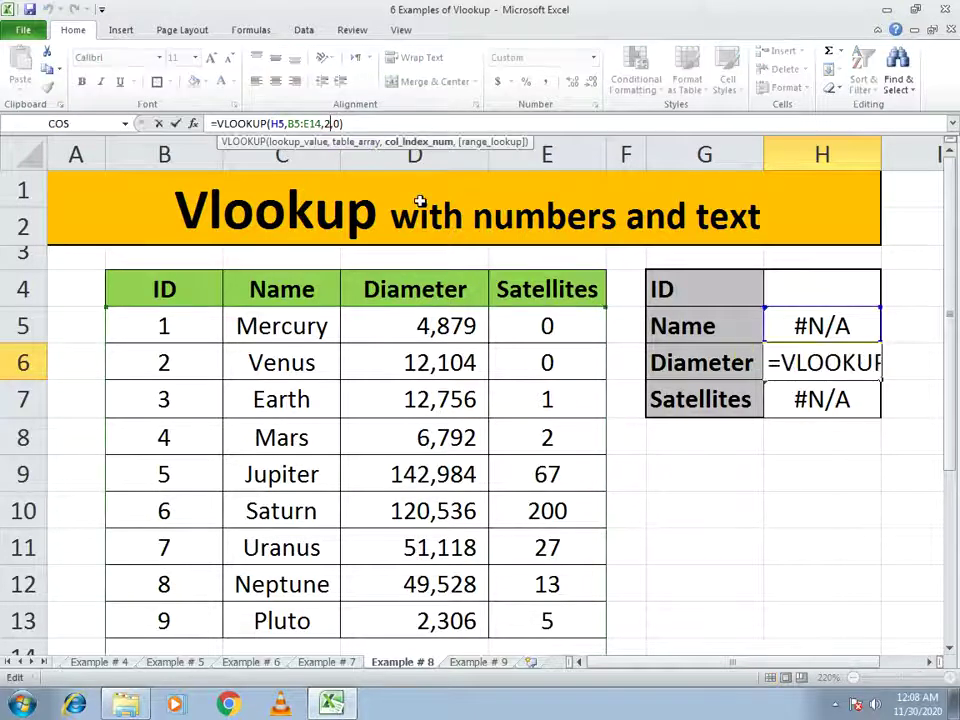
{"action": "key", "text": "BackSpace"}
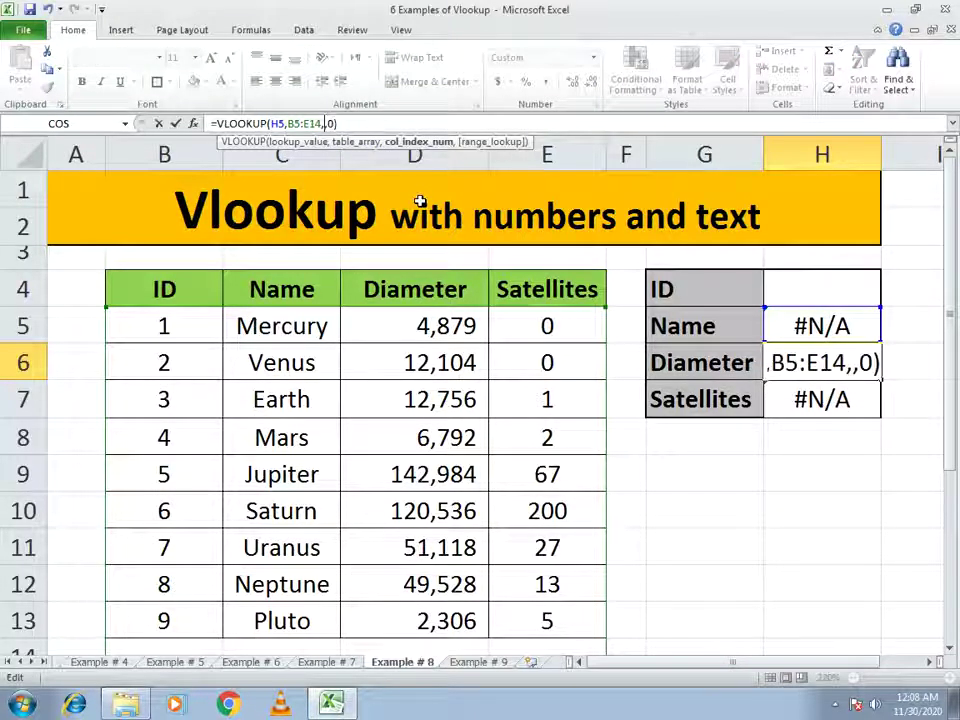
{"action": "type", "text": "3"}
{"action": "key", "text": "Return"}
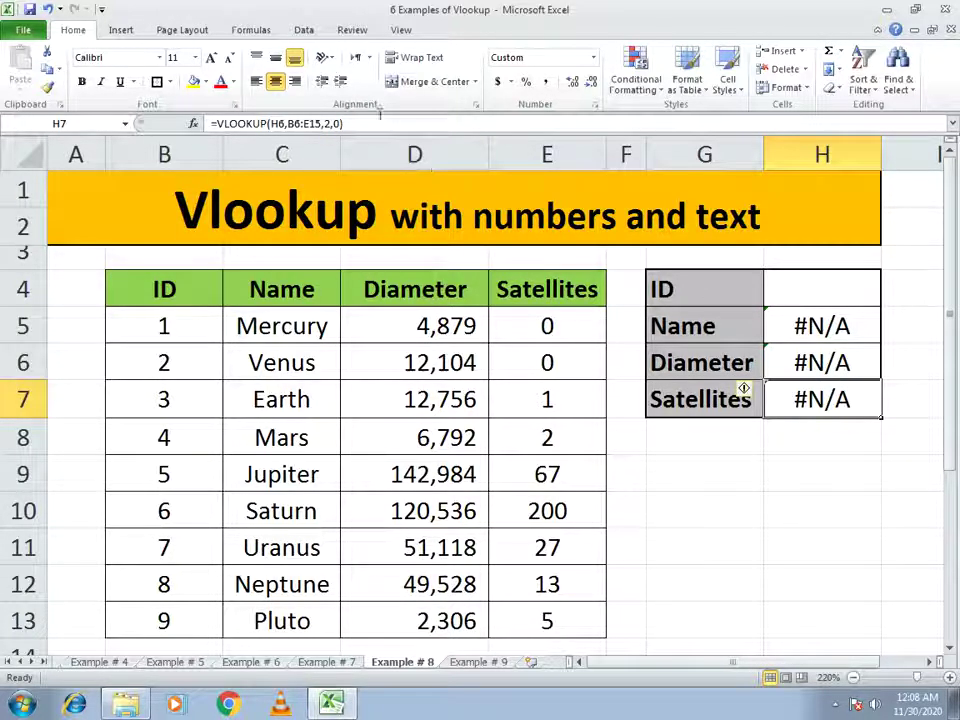
- Change the column index in H7's copied VLOOKUP formula to 4 for the Satellites
{"action": "left_click", "coordinate": [330, 123]}
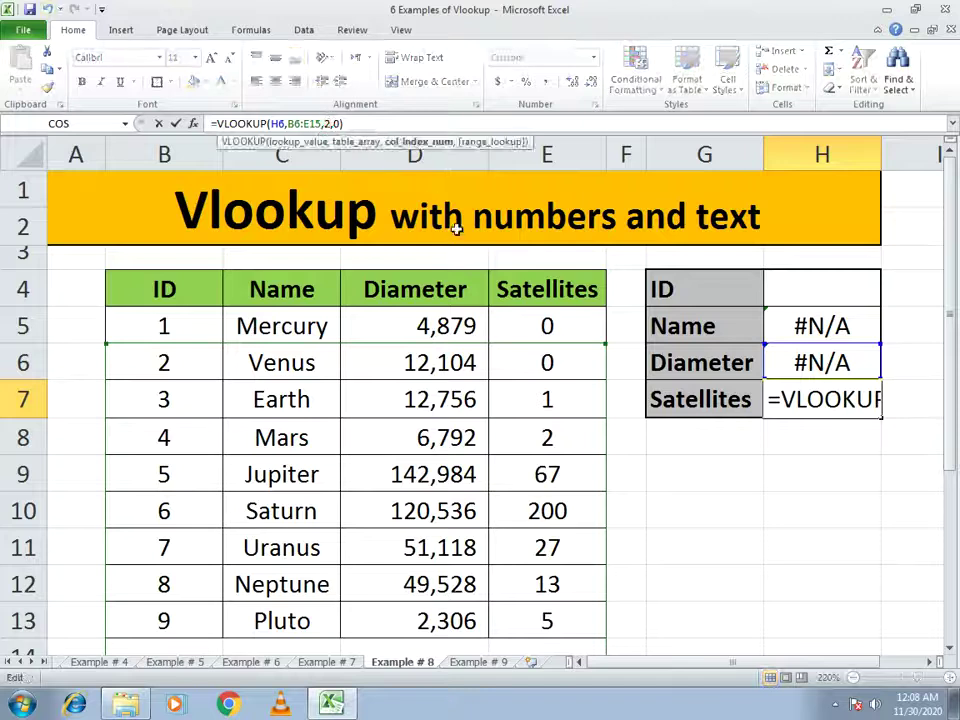
{"action": "key", "text": "BackSpace"}
{"action": "type", "text": "4"}
{"action": "key", "text": "Return"}
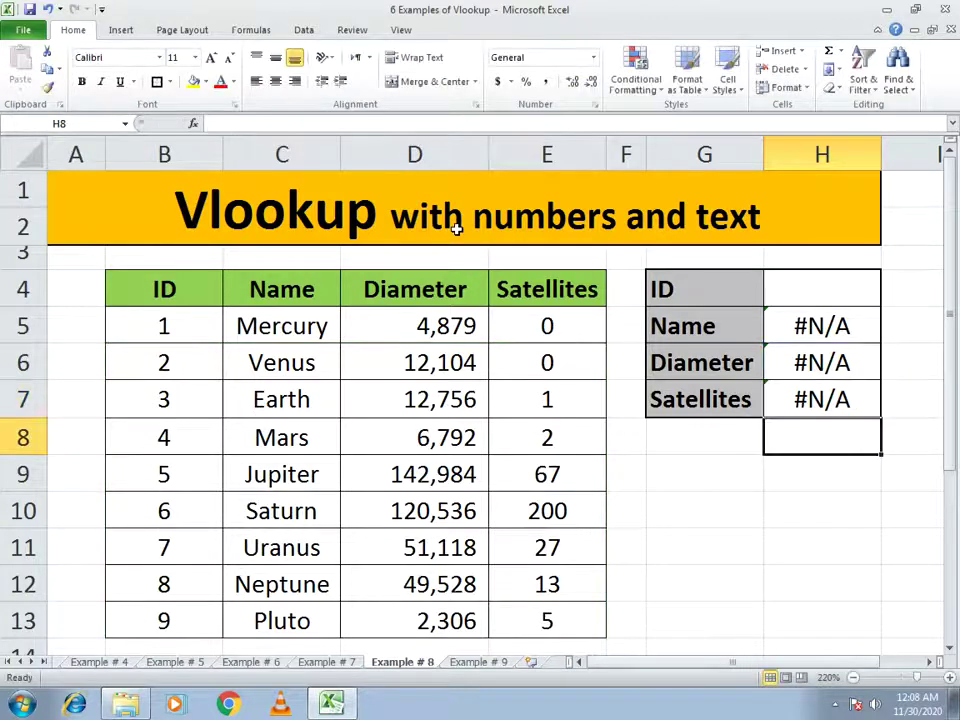
- Enter 2 as the lookup ID in H4 and check the Name formula in H5
{"action": "left_click", "coordinate": [817, 278]}
{"action": "type", "text": "2"}
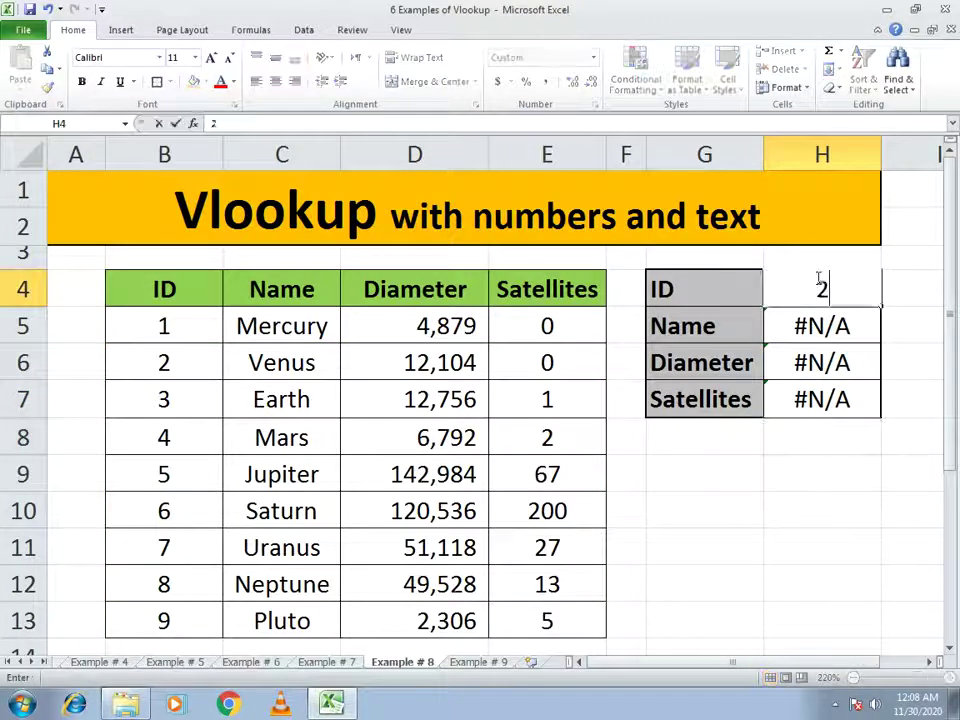
{"action": "key", "text": "Return"}
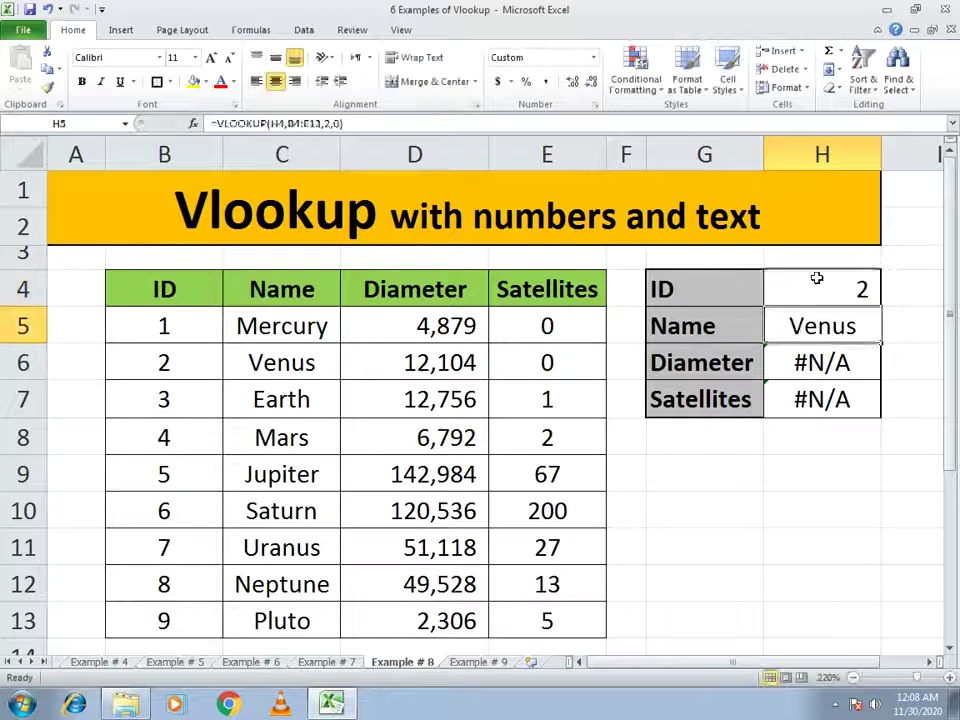
{"action": "key", "text": "Down"}
{"action": "key", "text": "Up"}
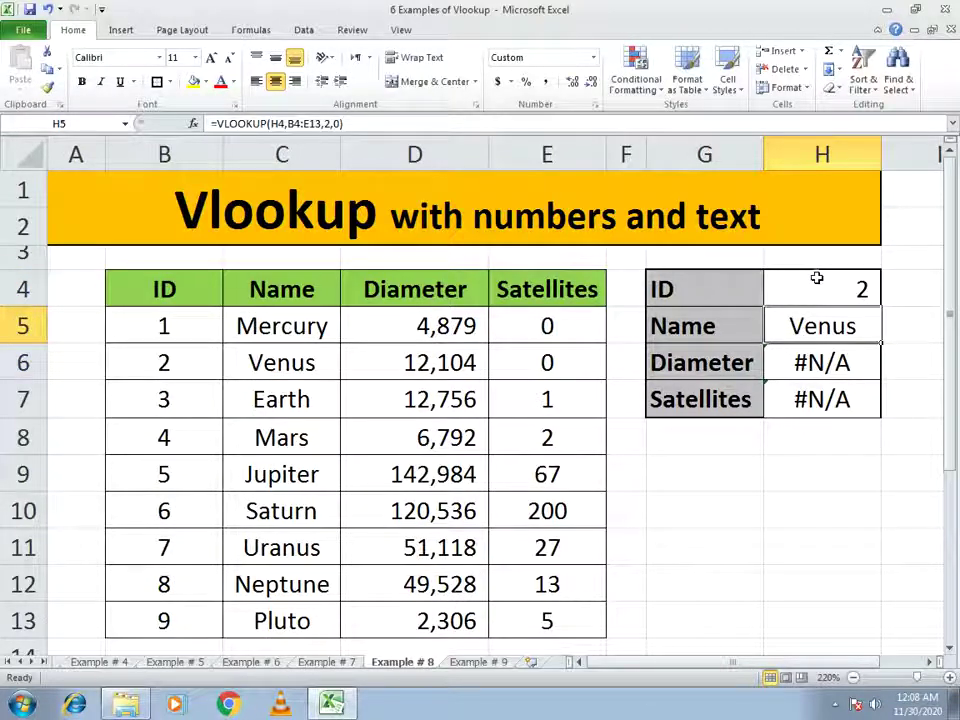
- Replace the Diameter formula in H6 with =VLOOKUP(H4,B4:E13,3,0)
{"action": "key", "text": "Down"}
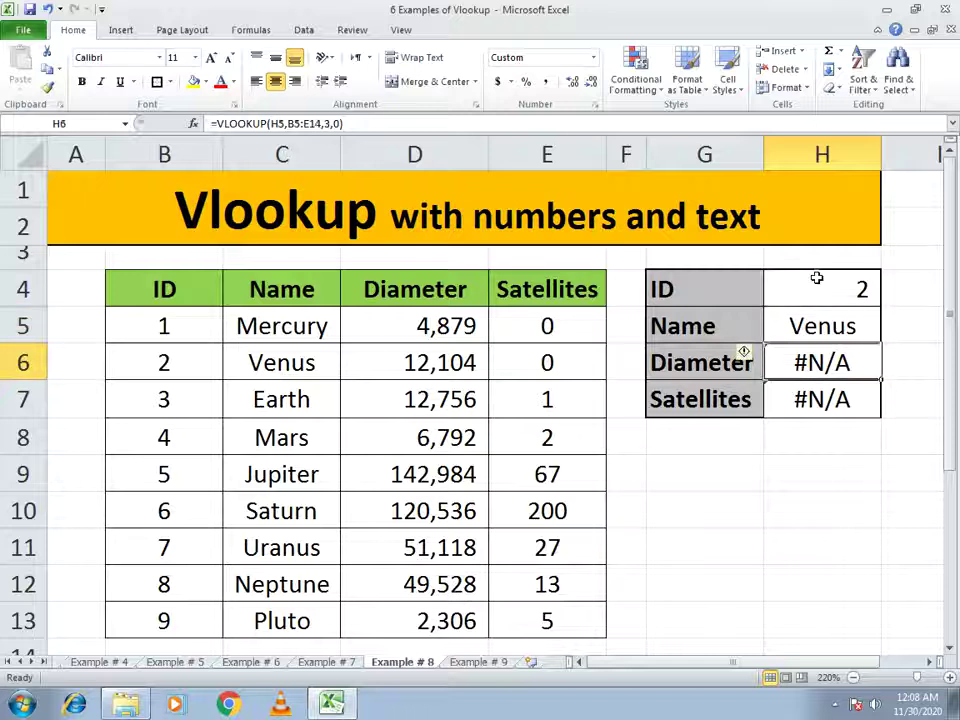
{"action": "type", "text": "=vlo"}
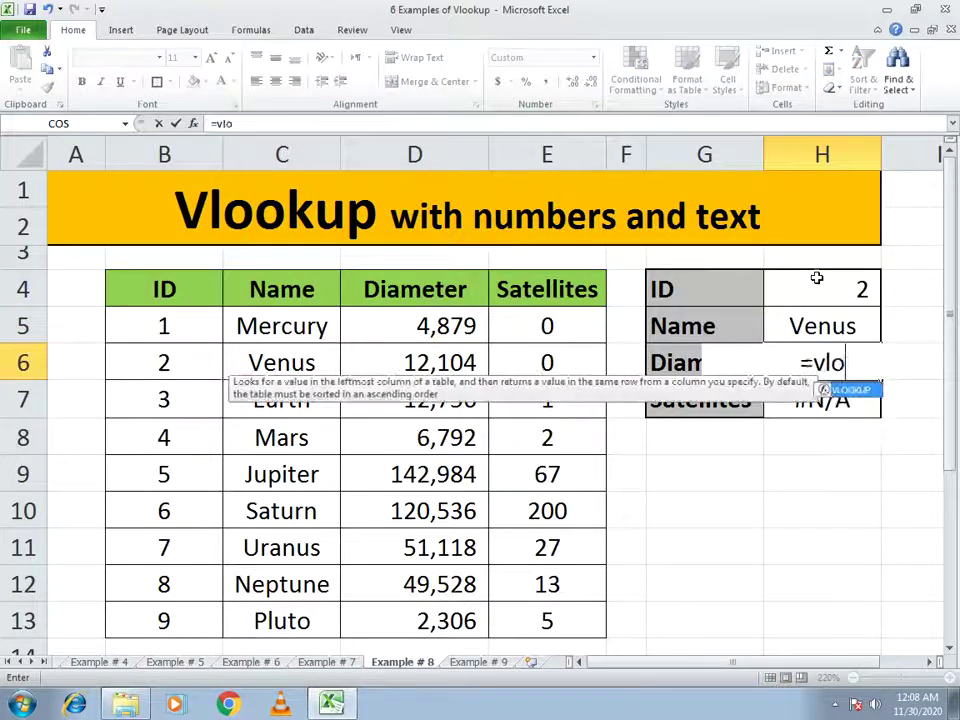
{"action": "type", "text": "okup("}
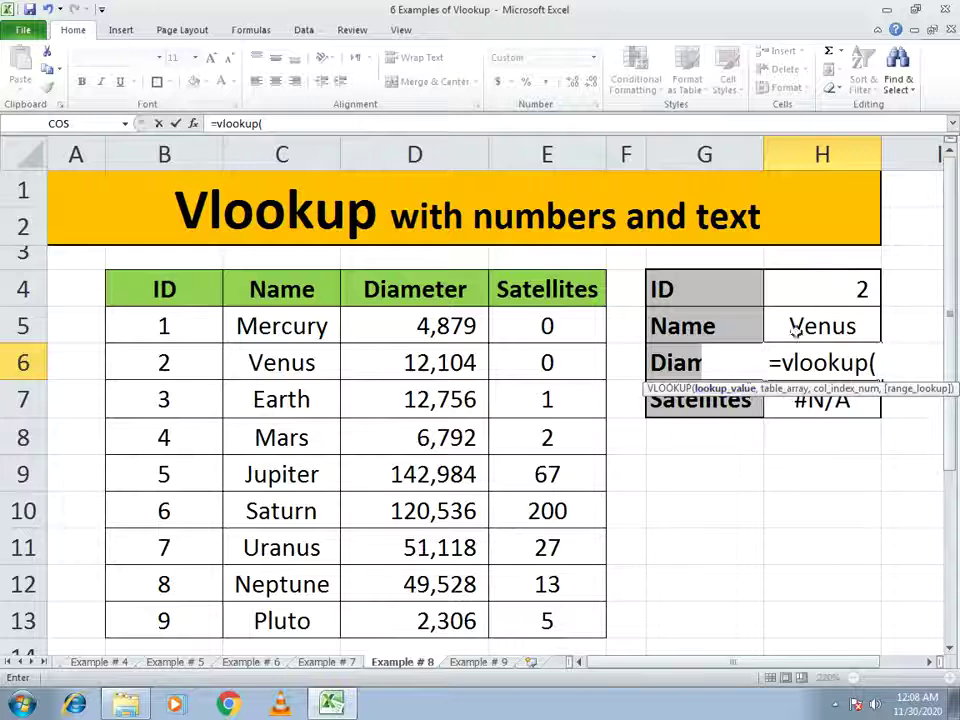
{"action": "left_click", "coordinate": [808, 285]}
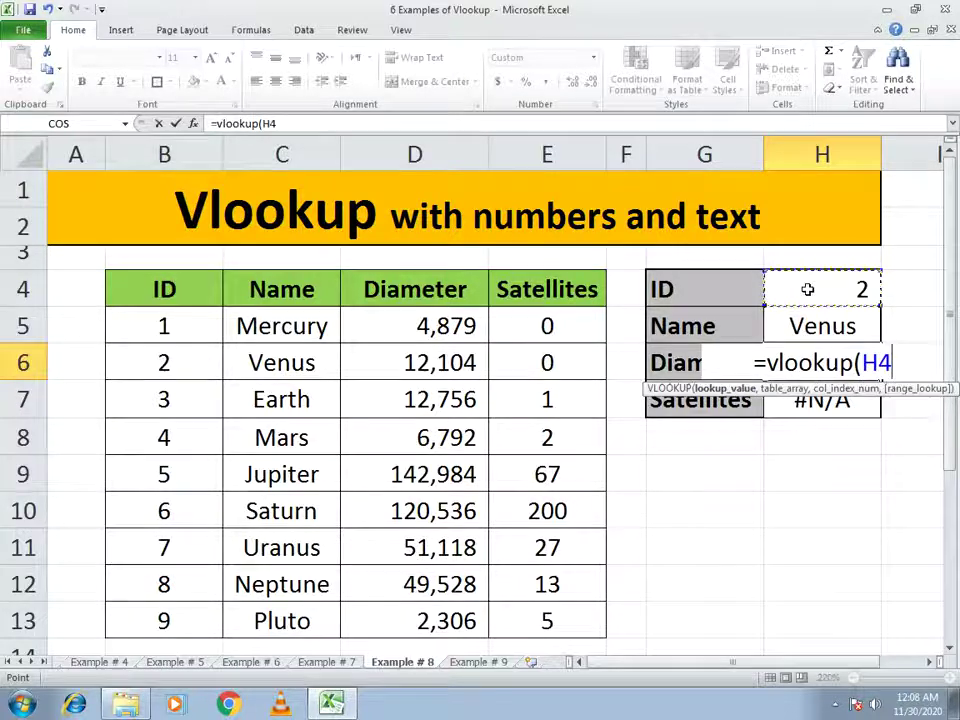
{"action": "type", "text": ","}
{"action": "left_click_drag", "start_coordinate": [180, 289], "coordinate": [524, 611]}
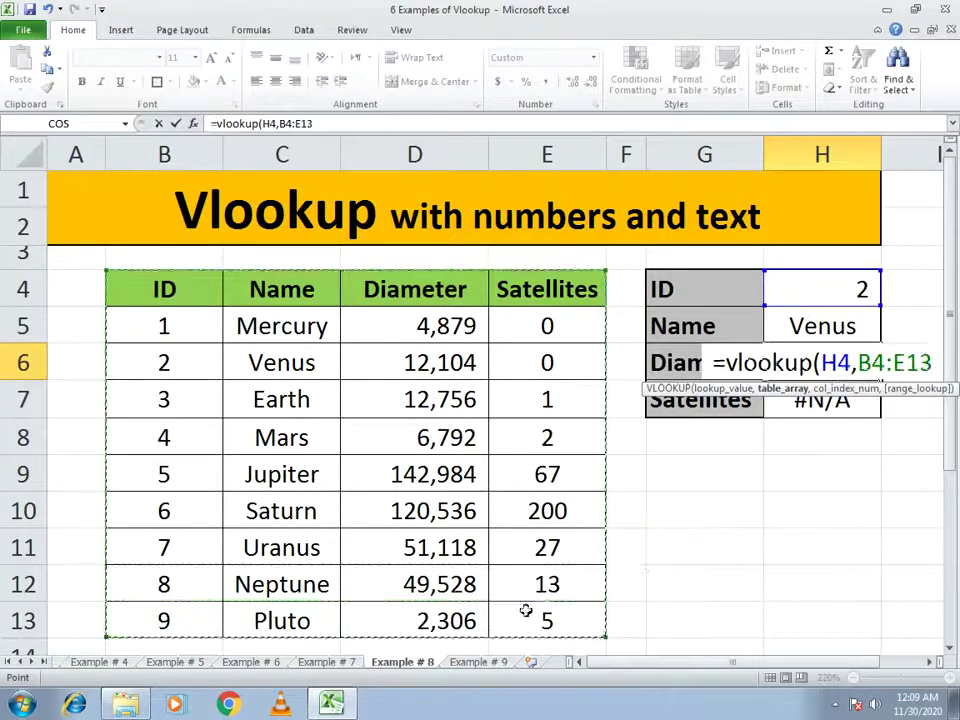
{"action": "type", "text": ","}
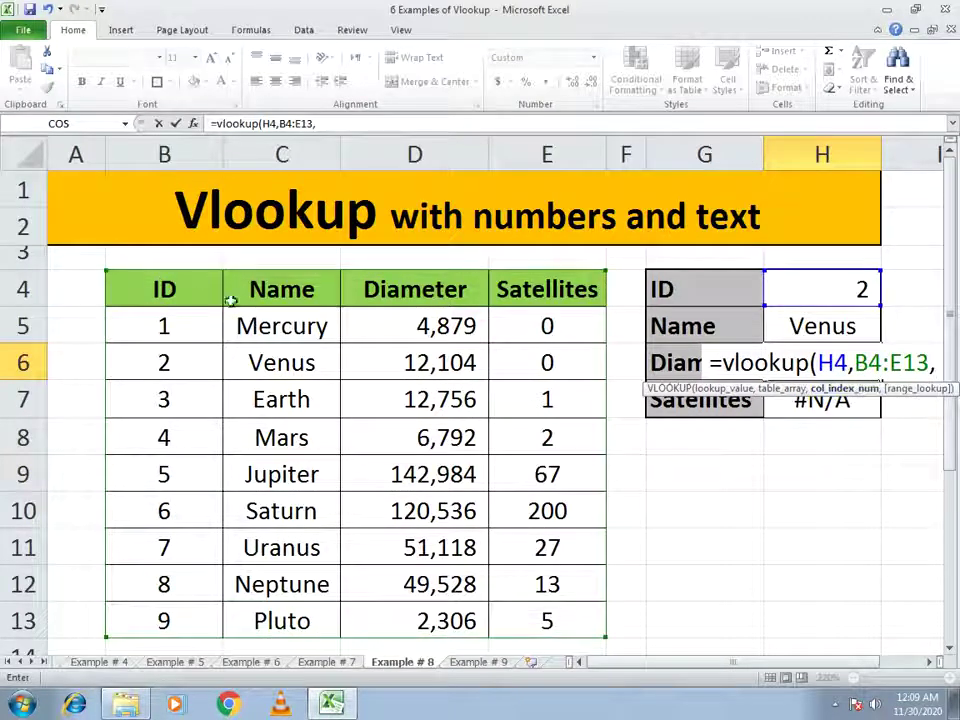
{"action": "type", "text": "3,0)"}
{"action": "key", "text": "Return"}
{"action": "key", "text": "Up"}
{"action": "key", "text": "Down"}
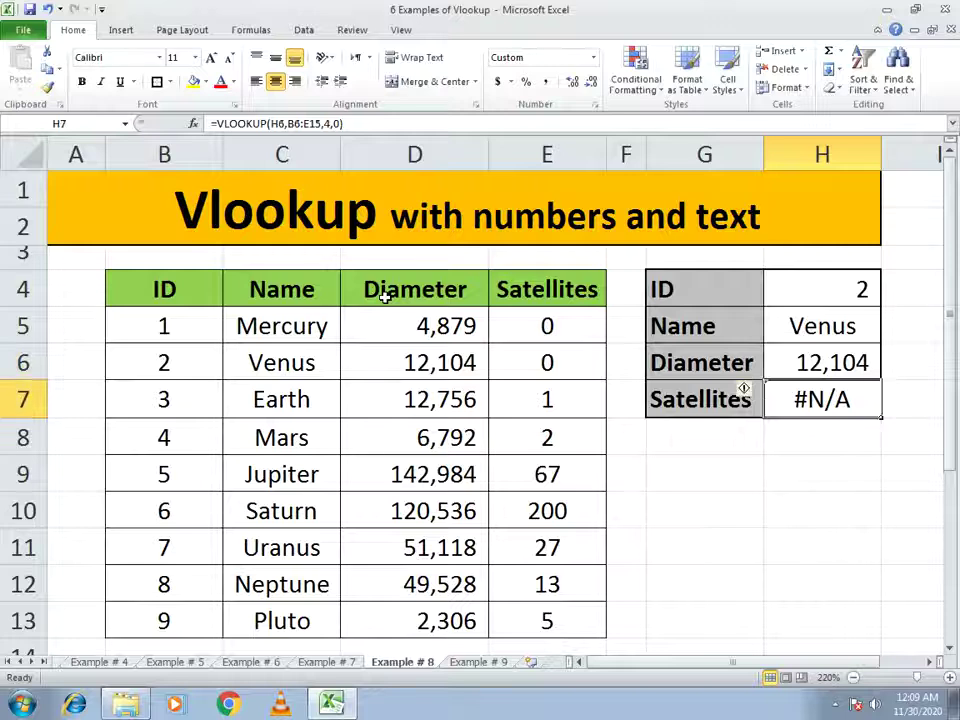
- Replace the Satellites formula in H7 with =VLOOKUP(H4,B4:E13,4,0)
{"action": "type", "text": "=vl"}
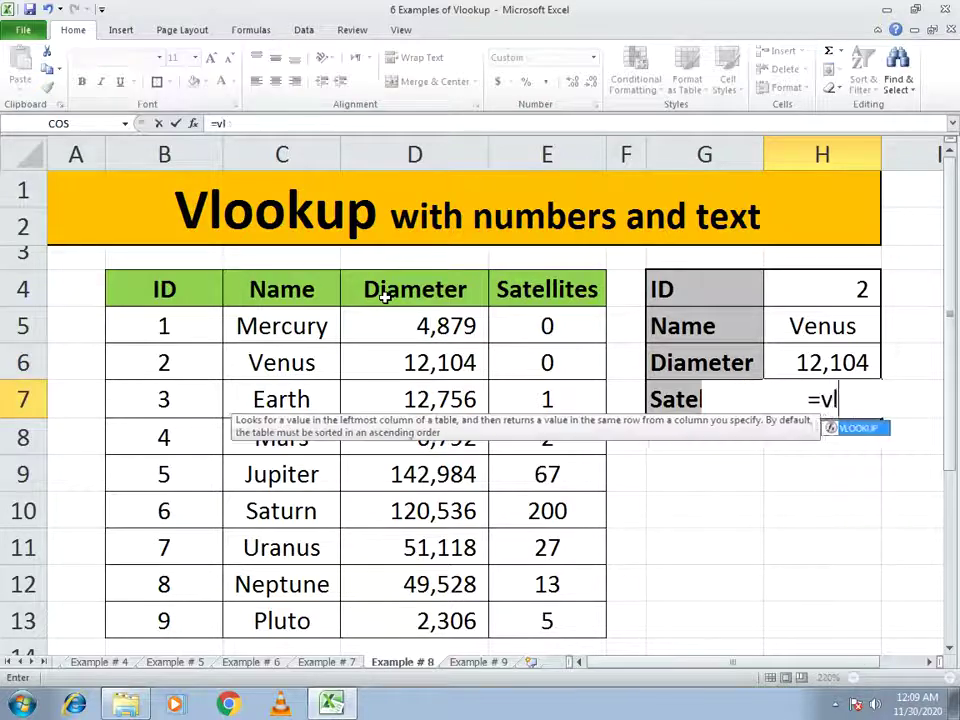
{"action": "type", "text": "ookup("}
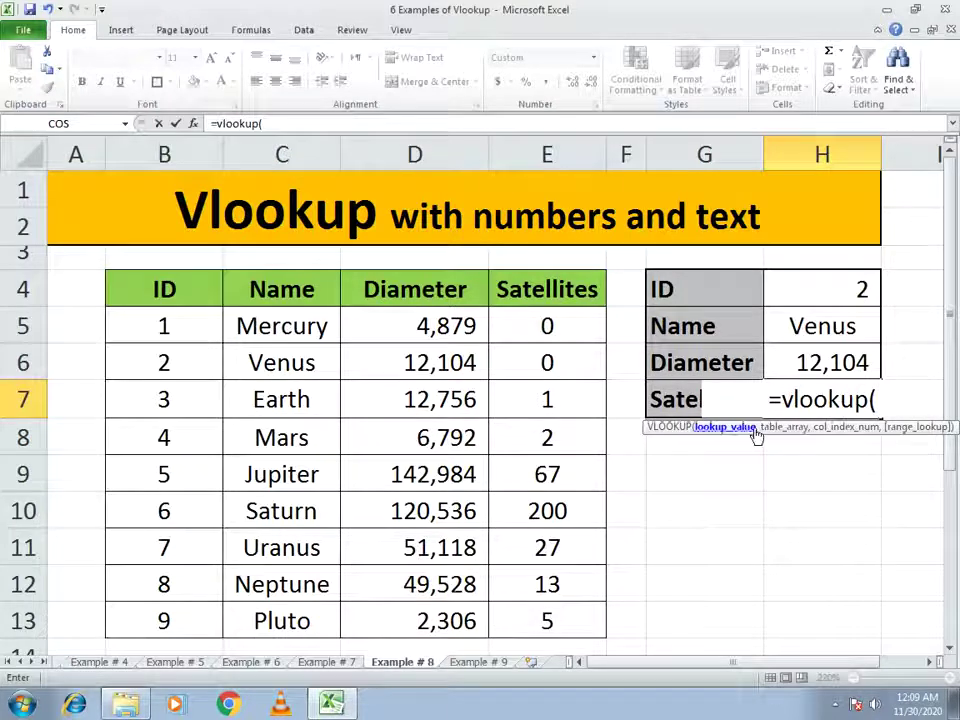
{"action": "left_click", "coordinate": [796, 289]}
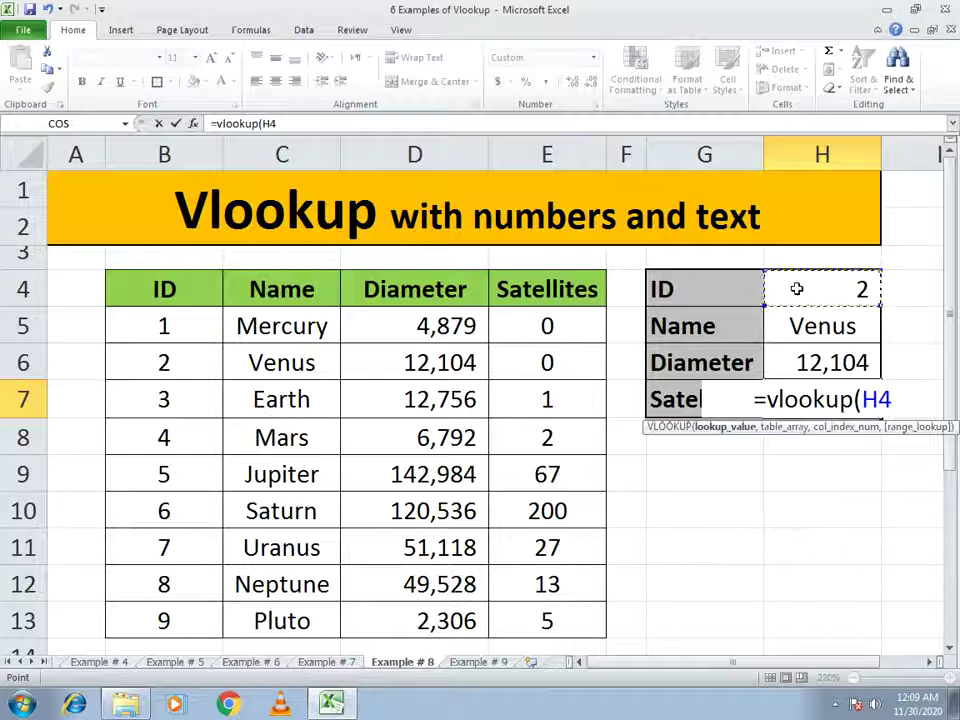
{"action": "type", "text": ","}
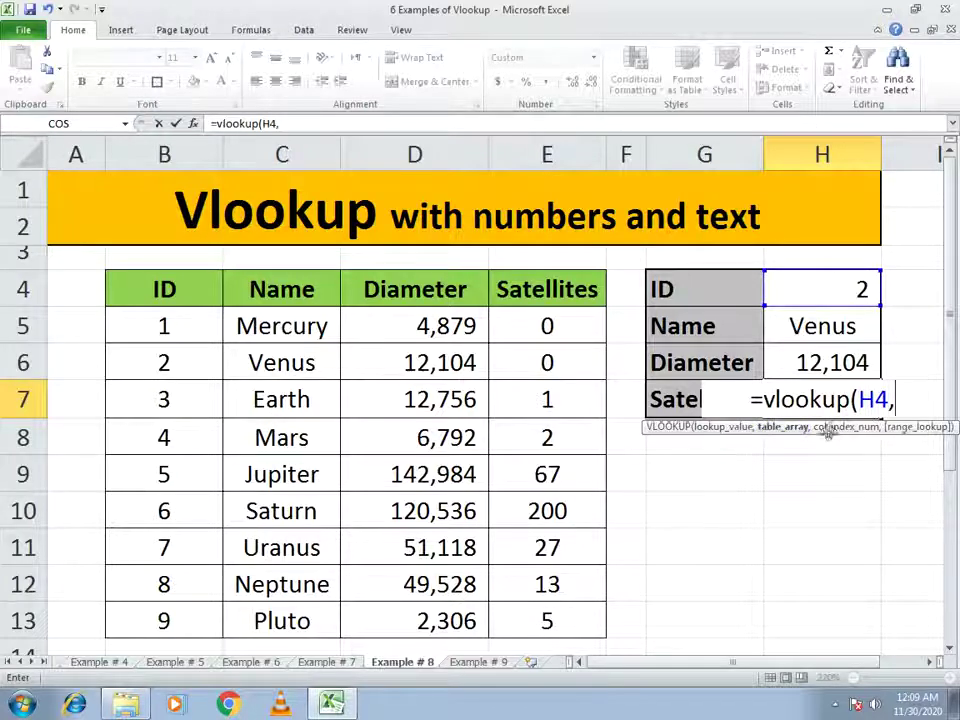
{"action": "left_click_drag", "start_coordinate": [190, 292], "coordinate": [548, 610]}
{"action": "type", "text": ","}
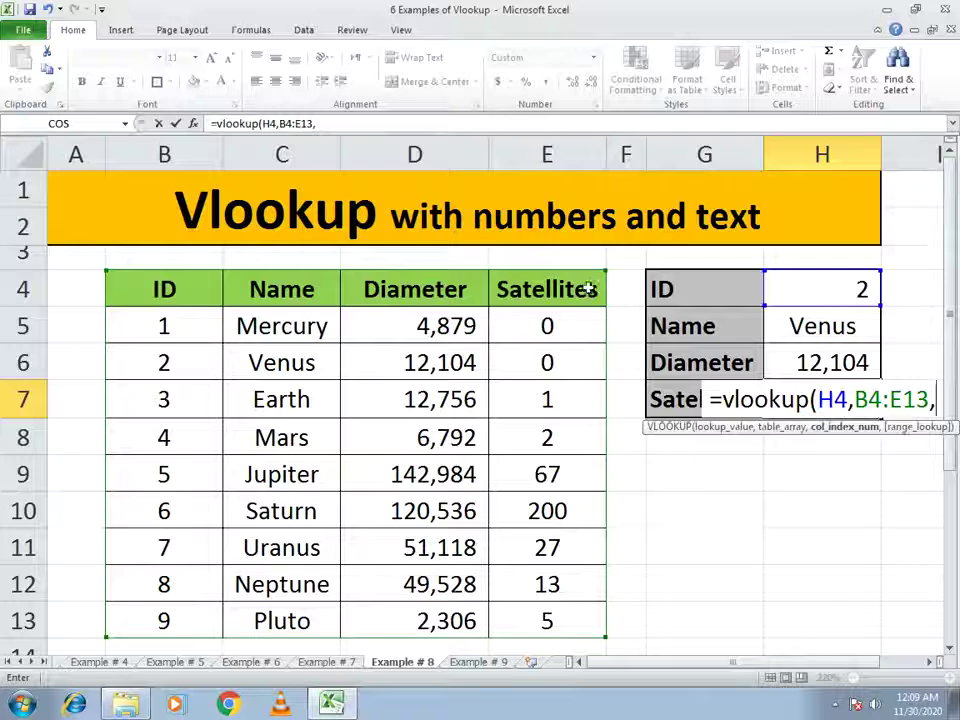
{"action": "type", "text": "4,0)"}
{"action": "key", "text": "Return"}
{"action": "key", "text": "Up"}
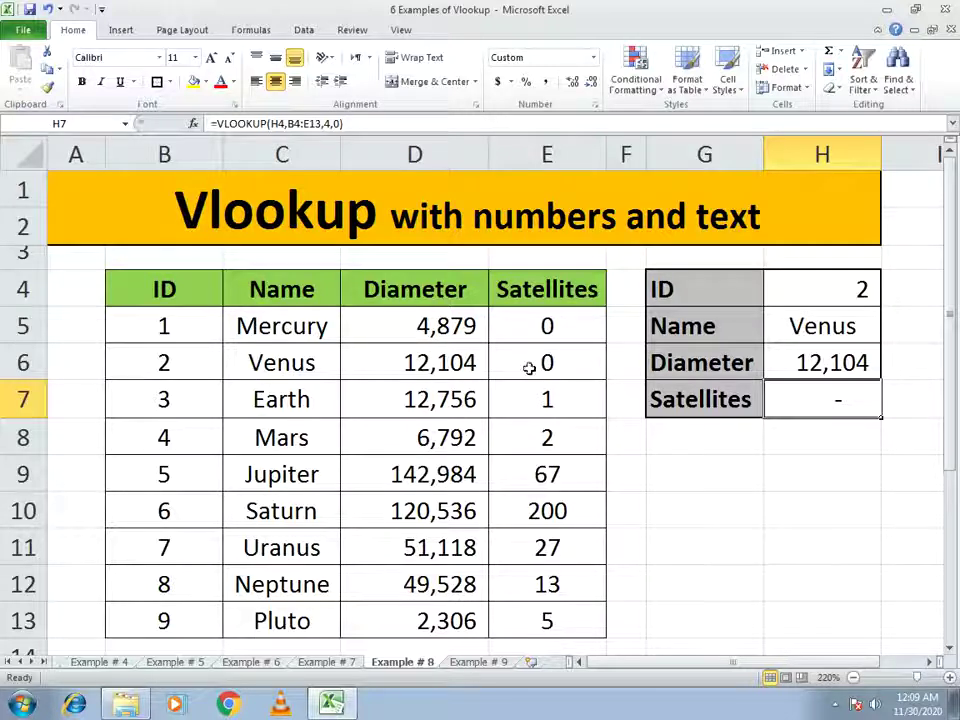
- Test the planet lookup by entering ID 9 and then ID 5 in H4
{"action": "left_click", "coordinate": [835, 287]}
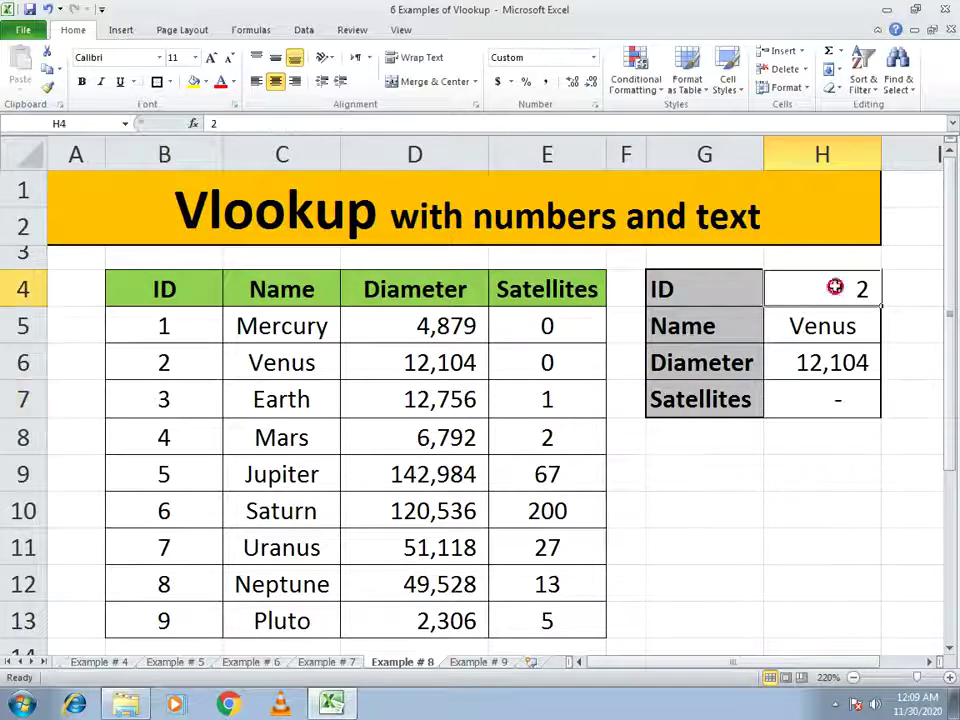
{"action": "type", "text": "9"}
{"action": "key", "text": "Return"}
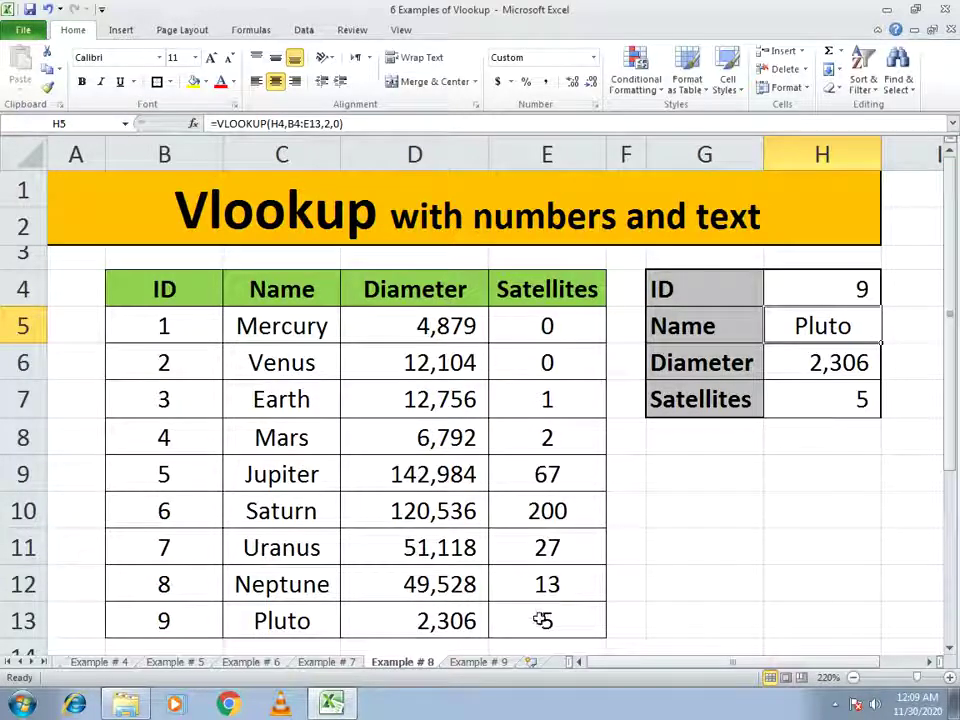
{"action": "left_click", "coordinate": [798, 287]}
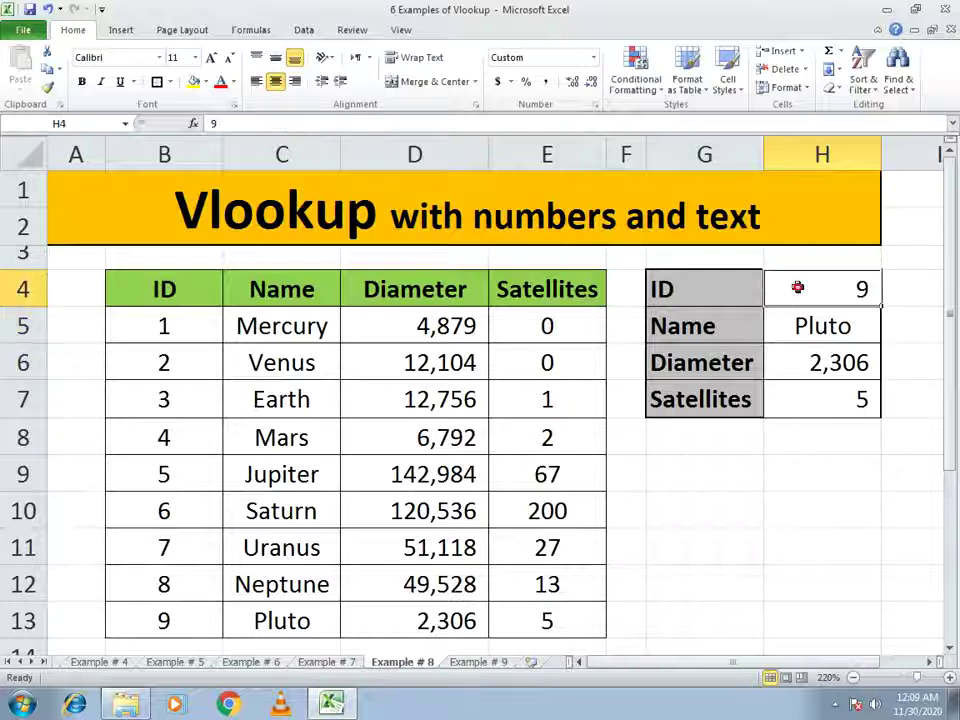
{"action": "type", "text": "5"}
{"action": "key", "text": "Return"}
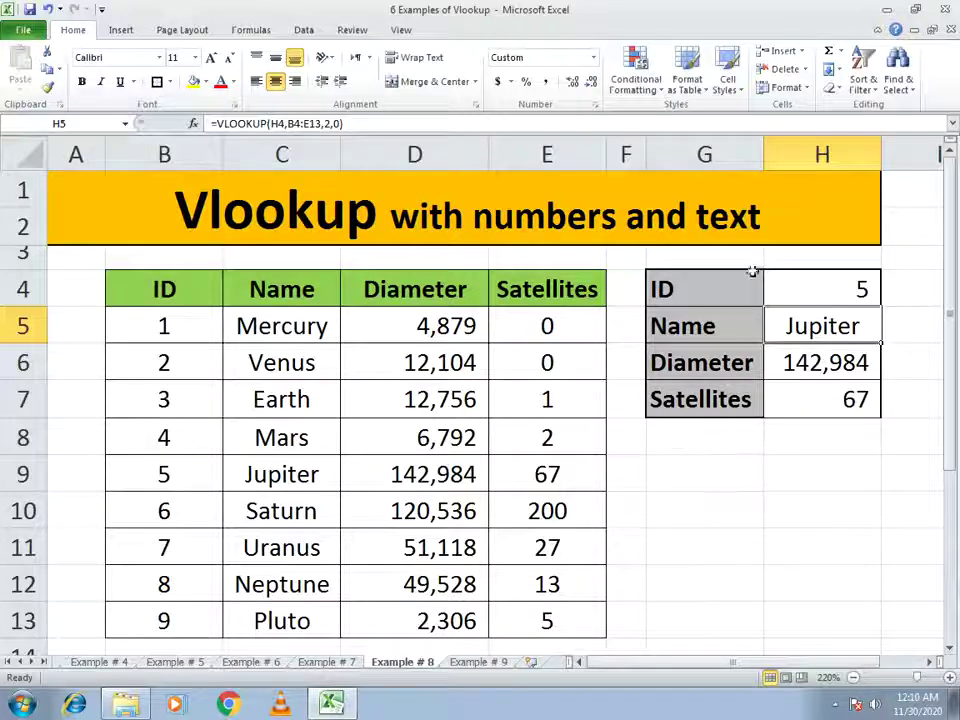
- Compare the VLOOKUP formulas for Name, Diameter and Satellites in H5, H6 and H7
{"action": "left_click", "coordinate": [789, 362]}
{"action": "left_click", "coordinate": [789, 325]}
{"action": "left_click", "coordinate": [789, 364]}
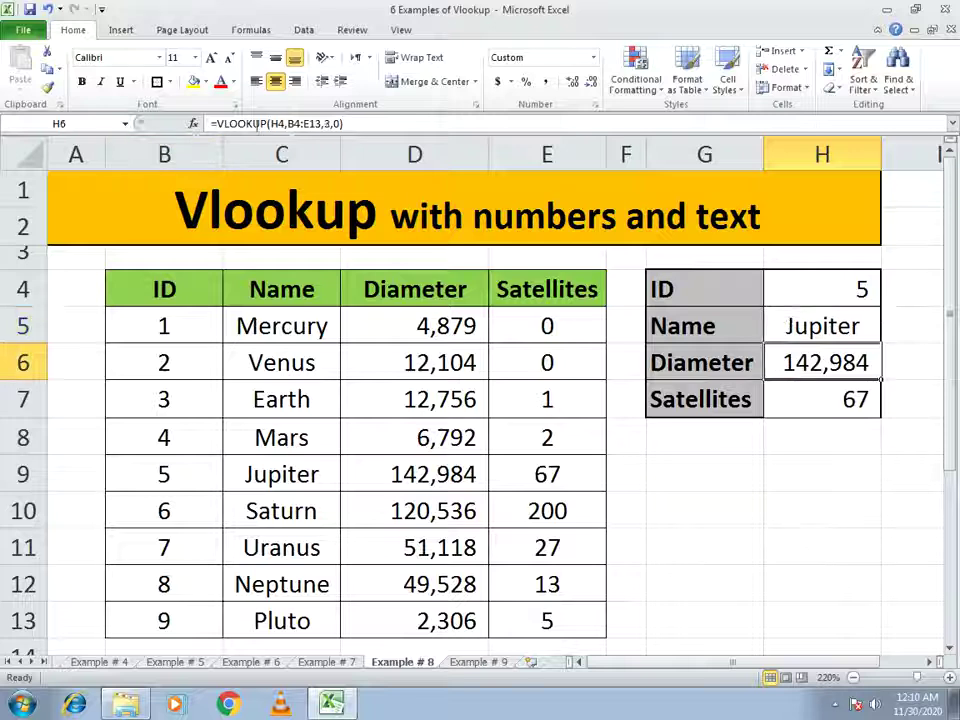
{"action": "left_click", "coordinate": [776, 324]}
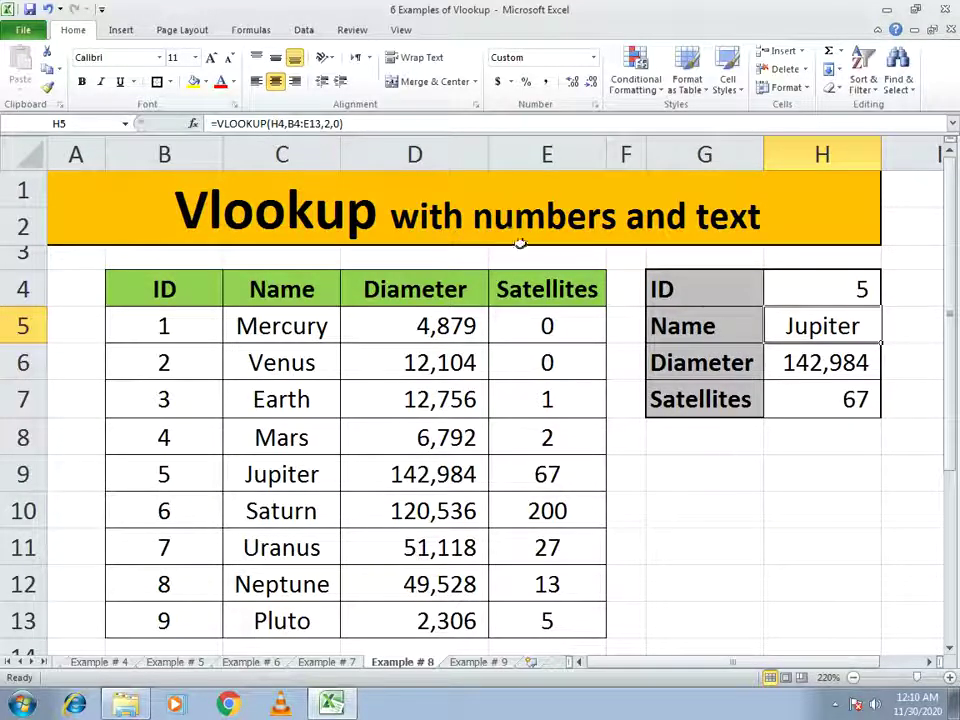
{"action": "left_click", "coordinate": [824, 369]}
{"action": "left_click", "coordinate": [820, 404]}
{"action": "left_click", "coordinate": [797, 326]}
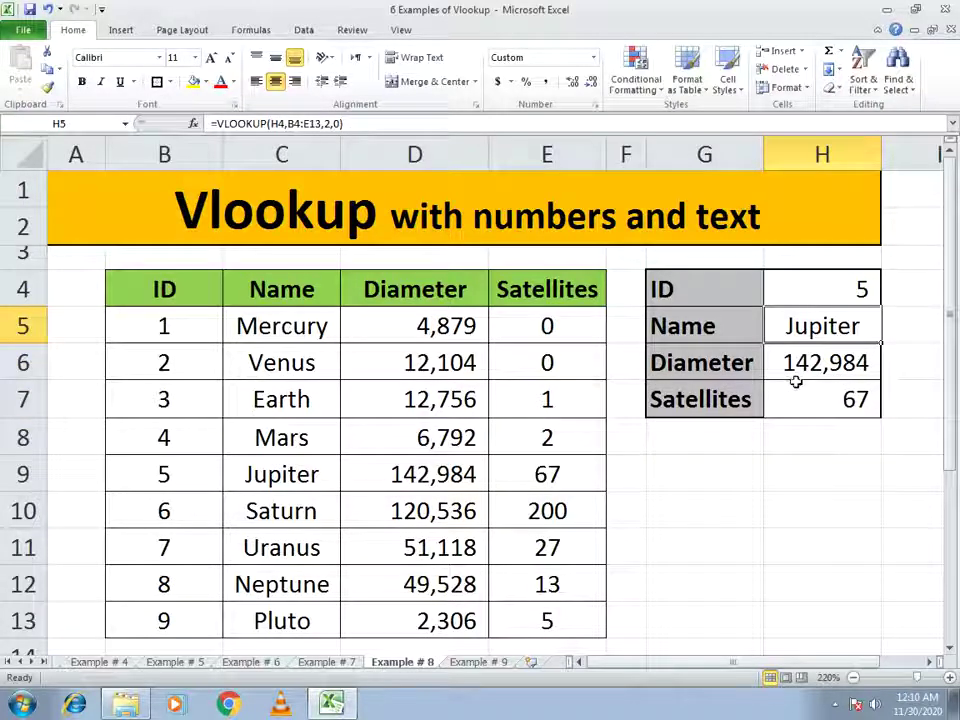
{"action": "left_click", "coordinate": [792, 372]}
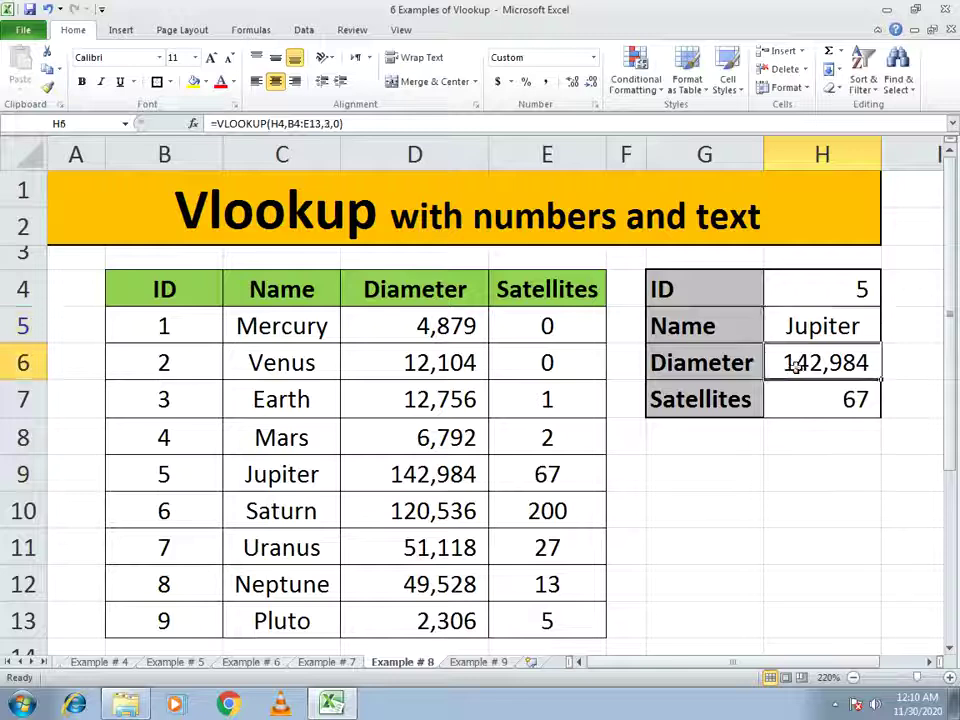
- On the Example # 9 sheet, enter =VLOOKUP(E5,B4:C10,2,0) in F5 to get the Amount by date
{"action": "left_click", "coordinate": [493, 661]}
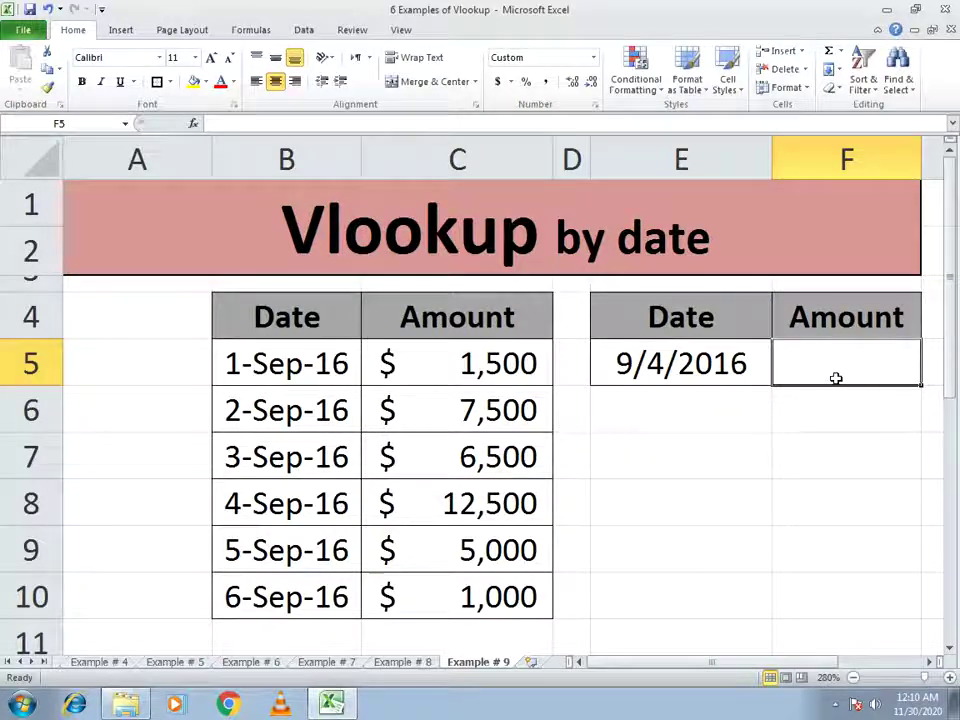
{"action": "type", "text": "=vl"}
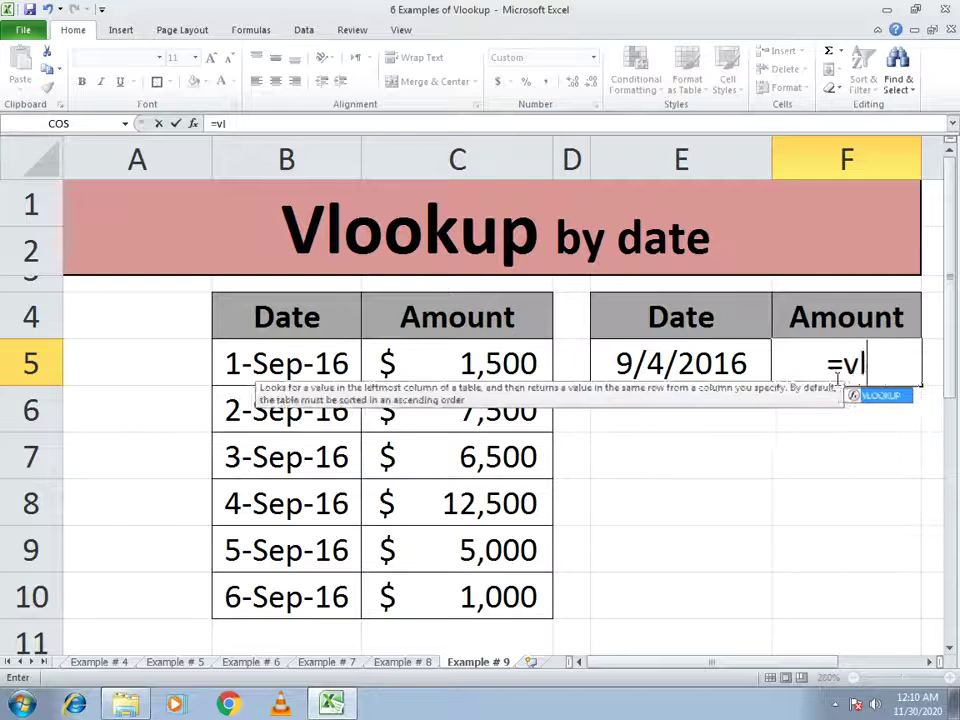
{"action": "type", "text": "ookup("}
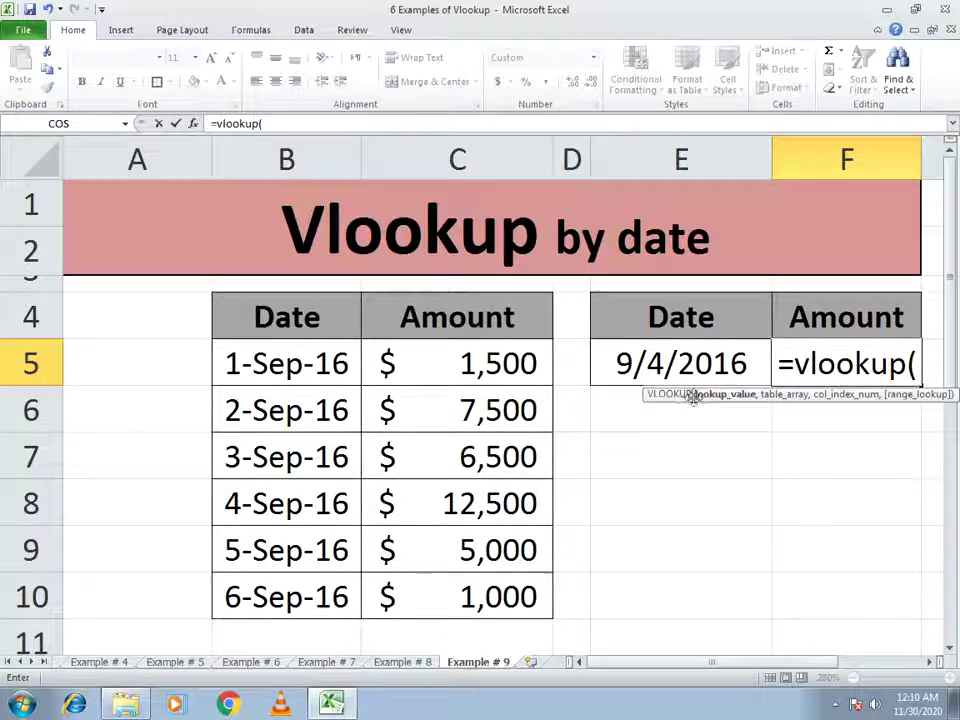
{"action": "left_click", "coordinate": [605, 359]}
{"action": "type", "text": ","}
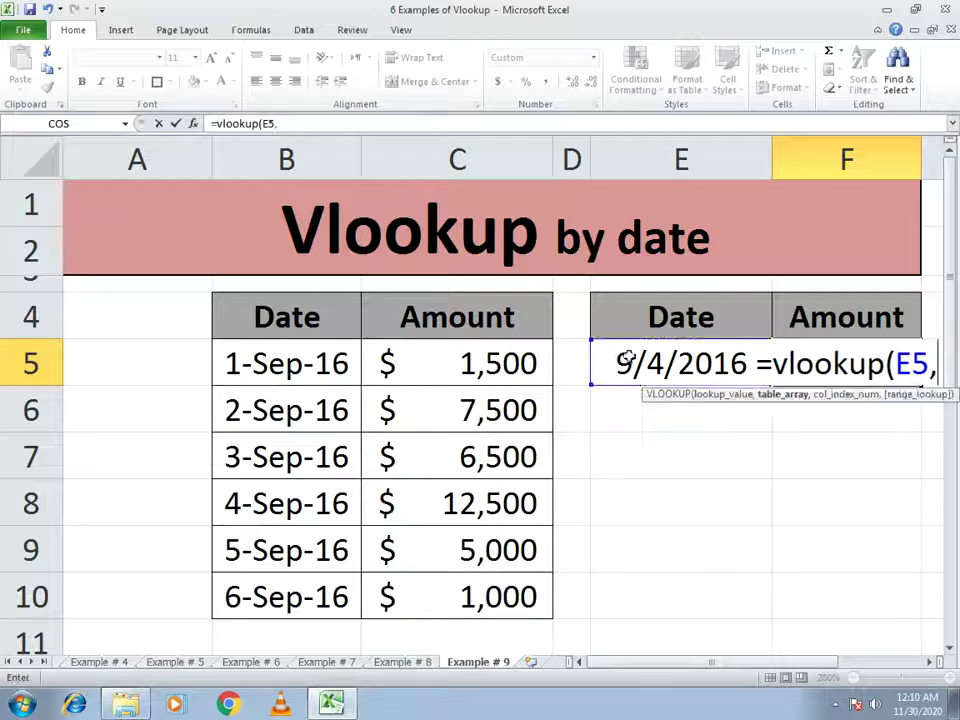
{"action": "left_click", "coordinate": [312, 317]}
{"action": "left_click_drag", "start_coordinate": [312, 317], "coordinate": [437, 604]}
{"action": "type", "text": ","}
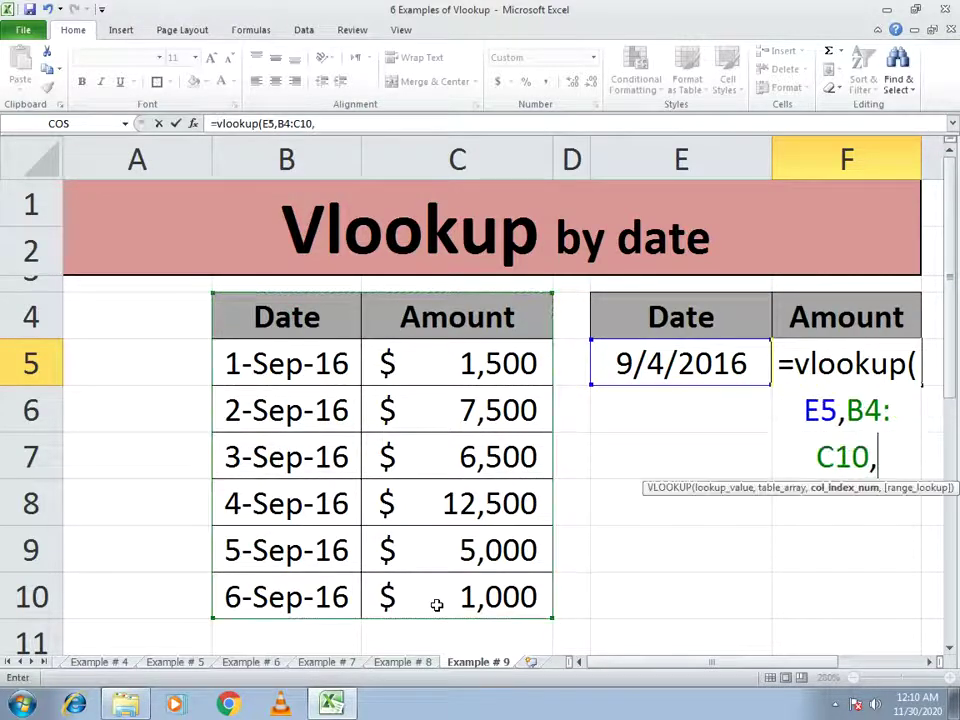
{"action": "type", "text": "2"}
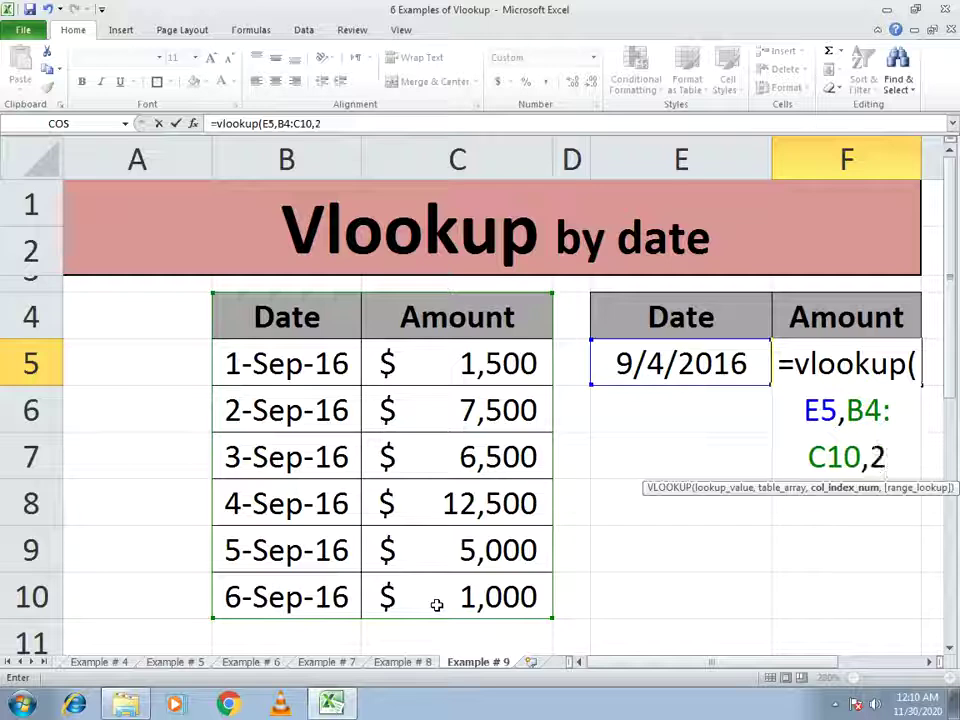
{"action": "type", "text": ","}
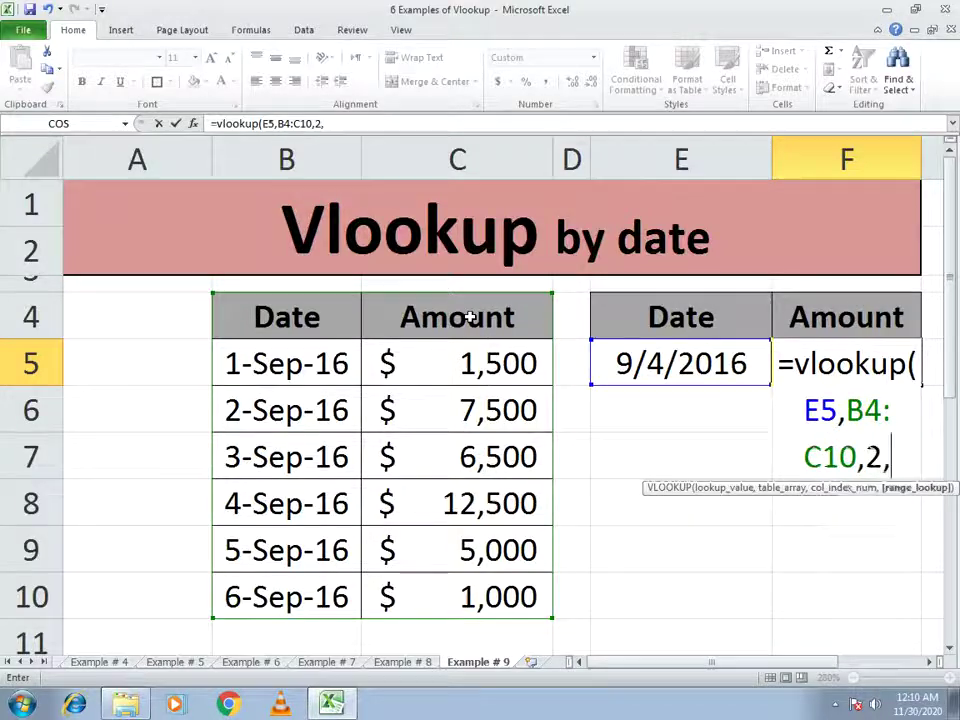
{"action": "type", "text": "0)"}
{"action": "key", "text": "Return"}
{"action": "key", "text": "Up"}
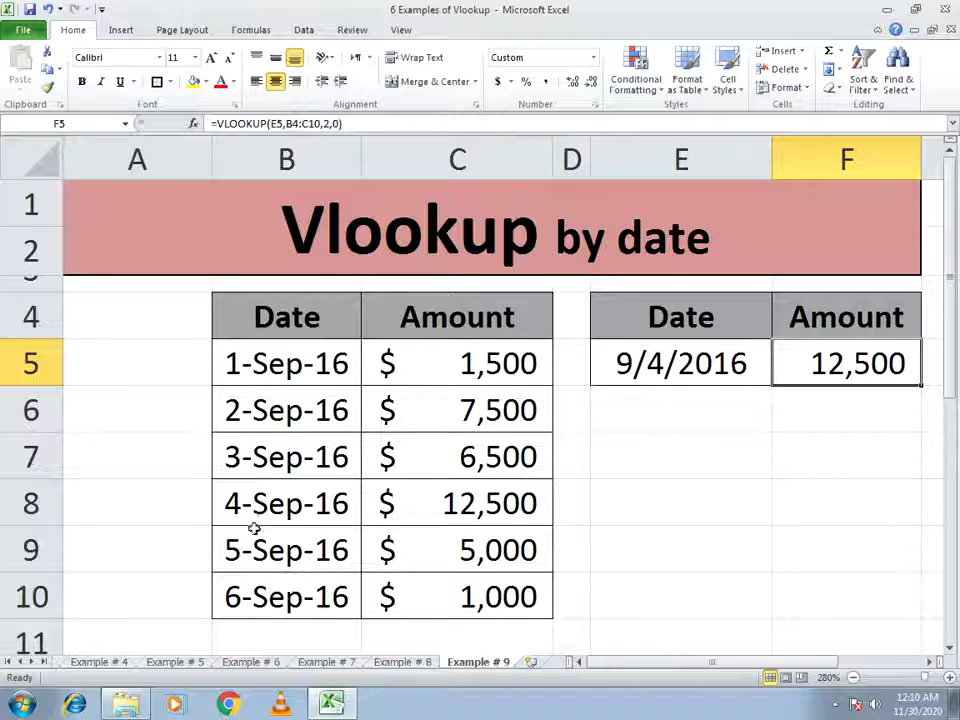
- Set the lookup date in E5 to 9/3/2016 to test the Amount formula
{"action": "left_click", "coordinate": [707, 364]}
{"action": "left_click", "coordinate": [266, 123]}
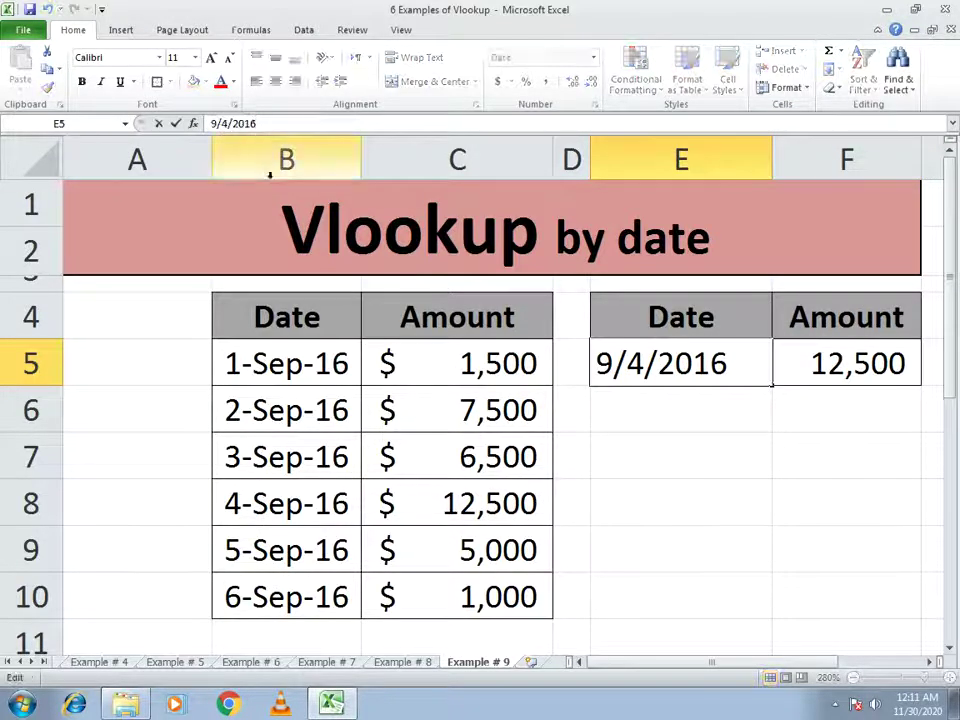
{"action": "left_click_drag", "start_coordinate": [268, 123], "coordinate": [184, 133]}
{"action": "key", "text": "BackSpace"}
{"action": "key", "text": "BackSpace"}
{"action": "key", "text": "BackSpace"}
{"action": "key", "text": "BackSpace"}
{"action": "key", "text": "BackSpace"}
{"action": "key", "text": "BackSpace"}
{"action": "key", "text": "BackSpace"}
{"action": "key", "text": "BackSpace"}
{"action": "type", "text": "9/3"}
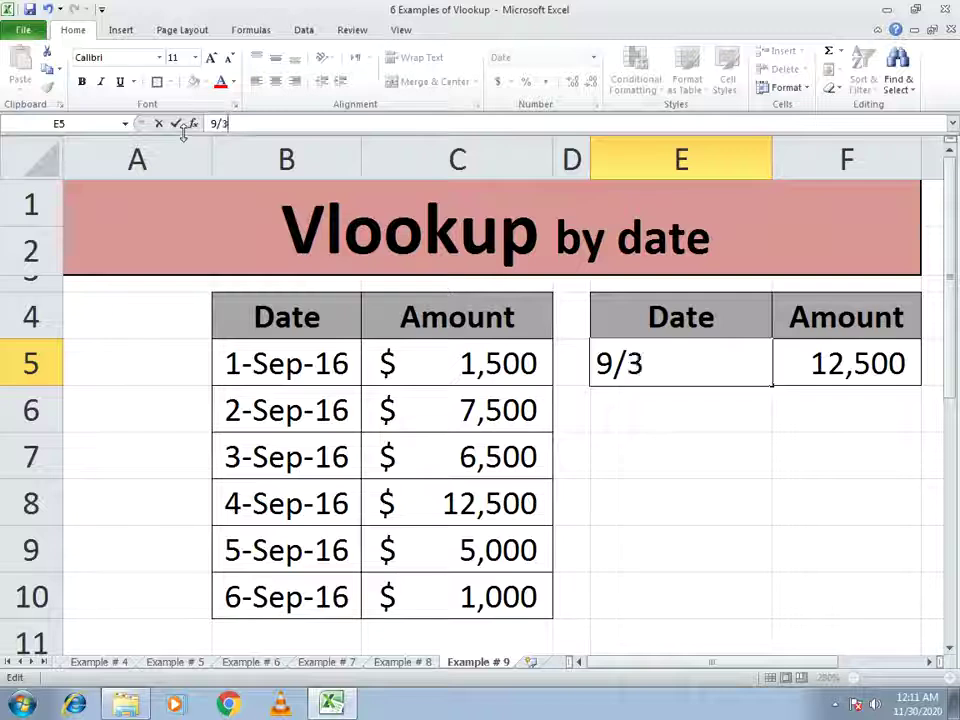
{"action": "type", "text": "/2016"}
{"action": "key", "text": "Return"}
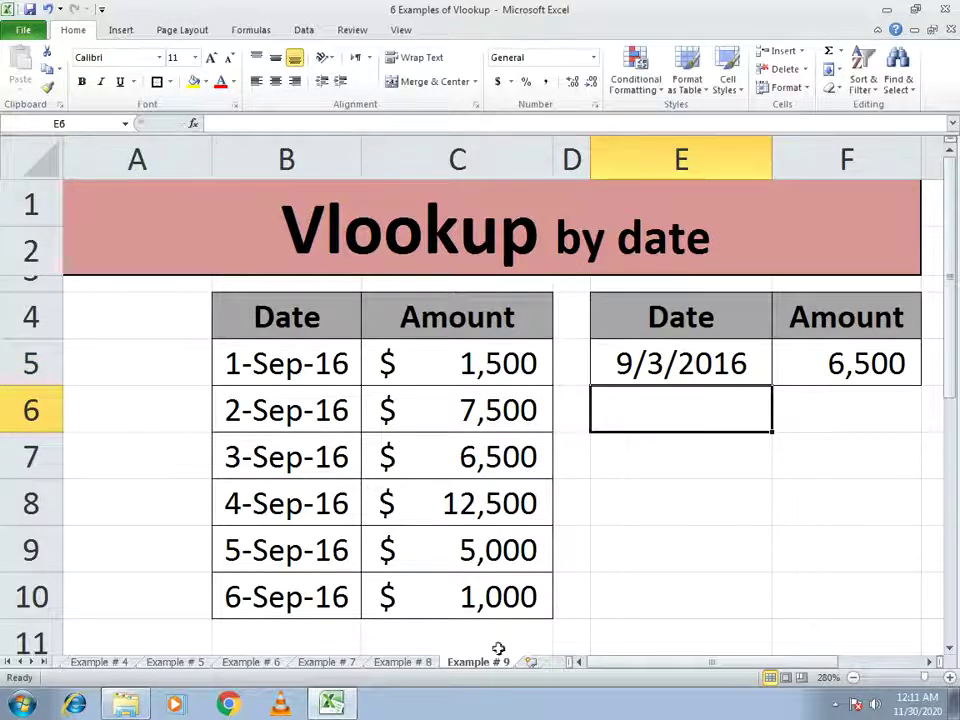
- Change the lookup date in E5 to 9/1/2016 and reselect the date cell
{"action": "left_click", "coordinate": [618, 365]}
{"action": "left_click_drag", "start_coordinate": [262, 122], "coordinate": [209, 119]}
{"action": "type", "text": "9/"}
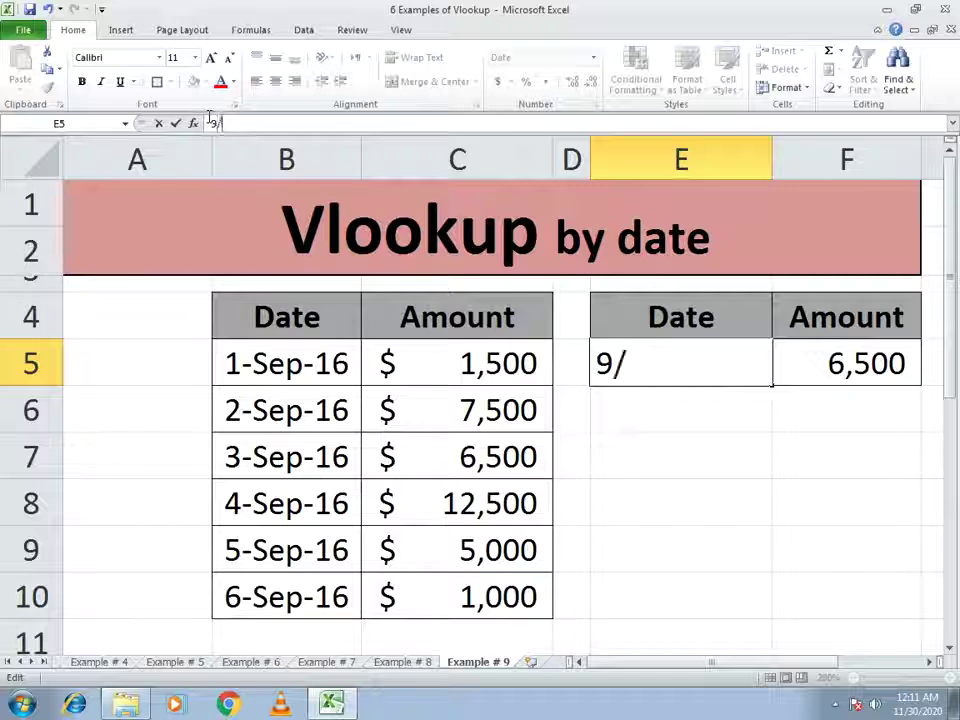
{"action": "type", "text": "1/2016"}
{"action": "key", "text": "Return"}
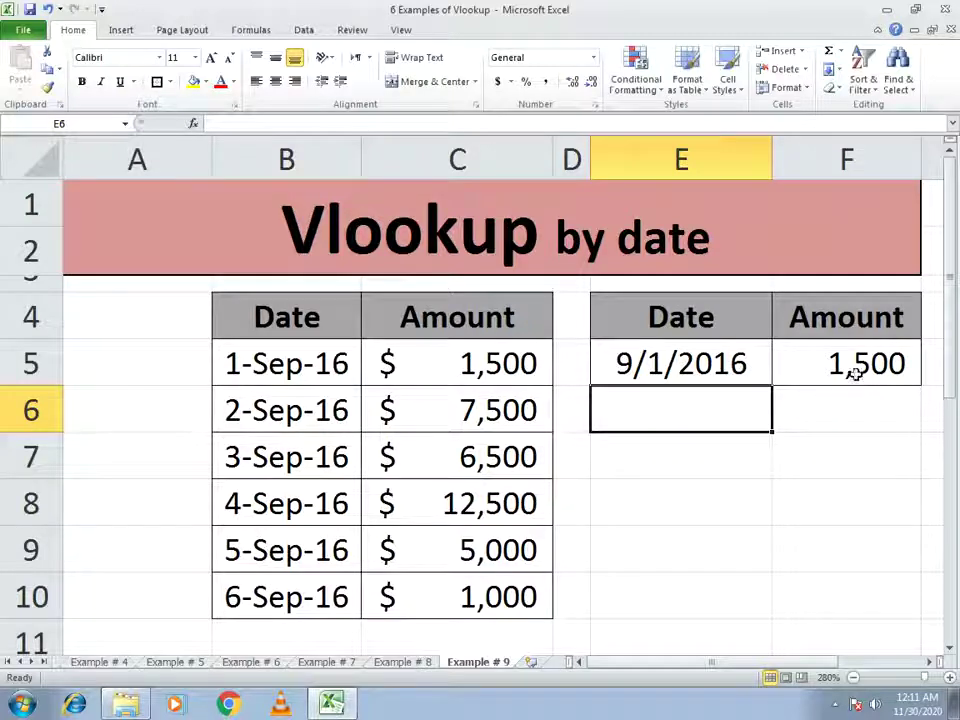
{"action": "left_click", "coordinate": [621, 364]}
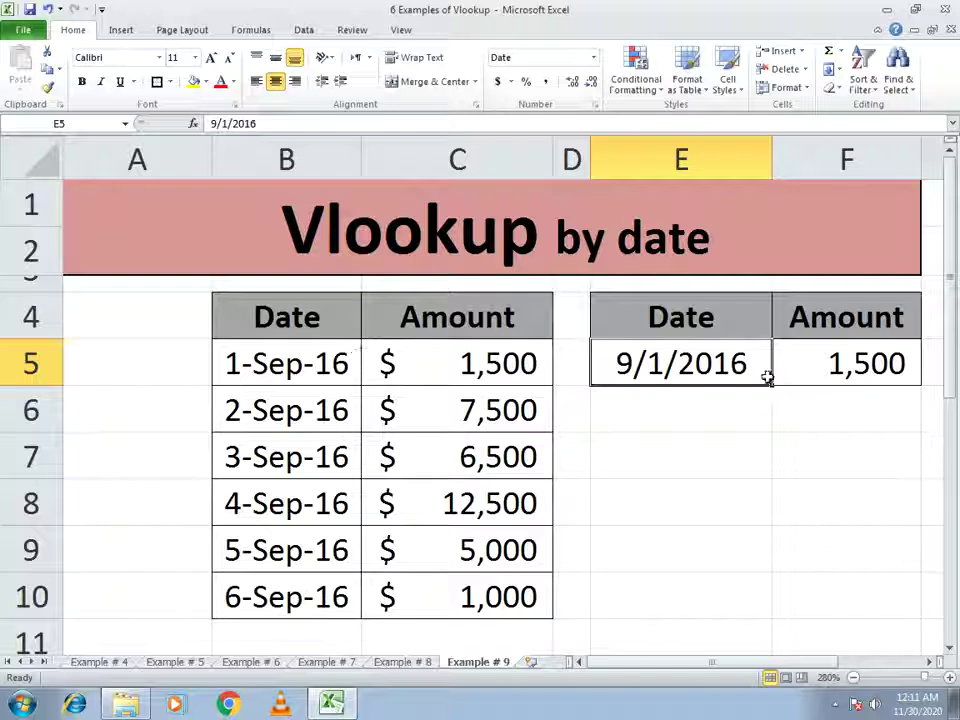
- Review the completed example sheets backwards from Example # 8 to Example # 4
{"action": "left_click", "coordinate": [405, 662]}
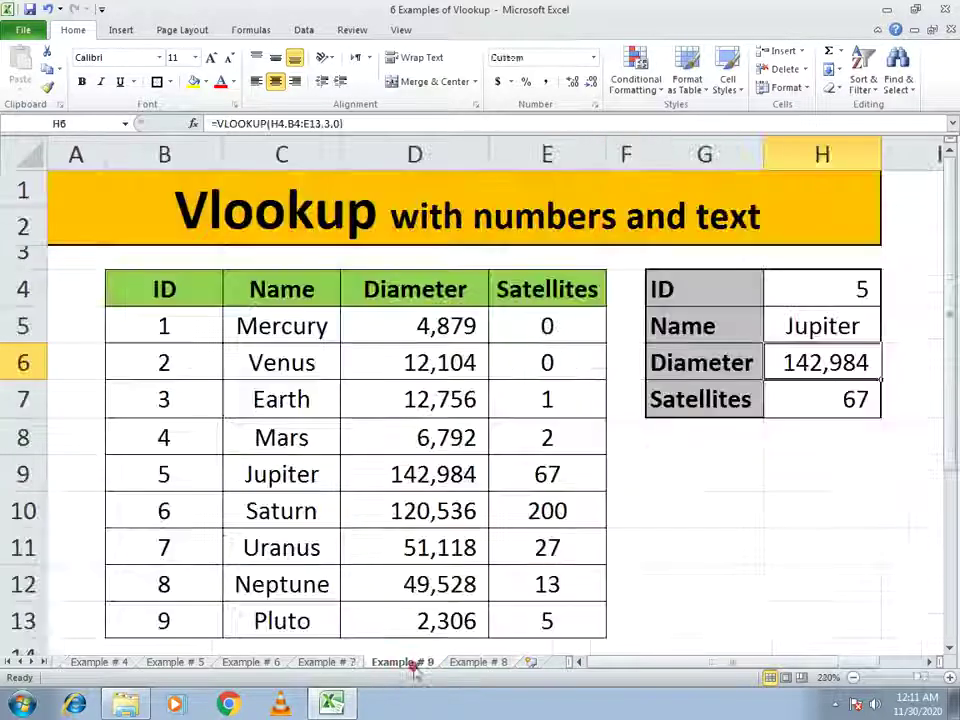
{"action": "left_click", "coordinate": [318, 664]}
{"action": "left_click", "coordinate": [258, 665]}
{"action": "left_click", "coordinate": [190, 666]}
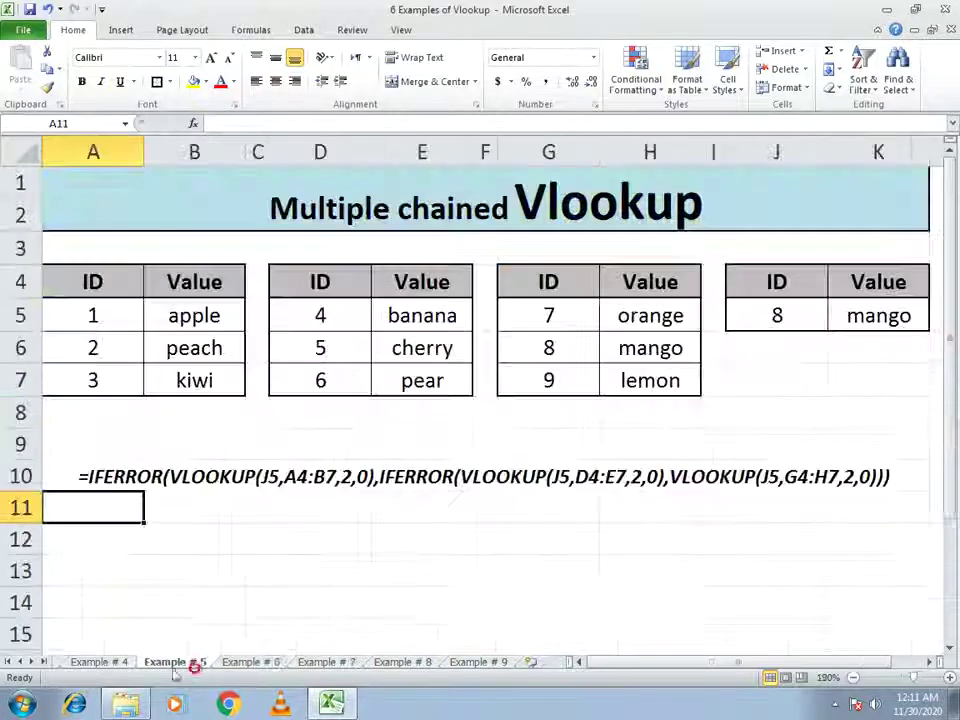
{"action": "left_click", "coordinate": [100, 662]}
- Review the first four example sheets, finishing on the tax rate calculation in Example # 1
{"action": "left_click", "coordinate": [18, 662]}
{"action": "left_click", "coordinate": [18, 662]}
{"action": "left_click", "coordinate": [18, 662]}
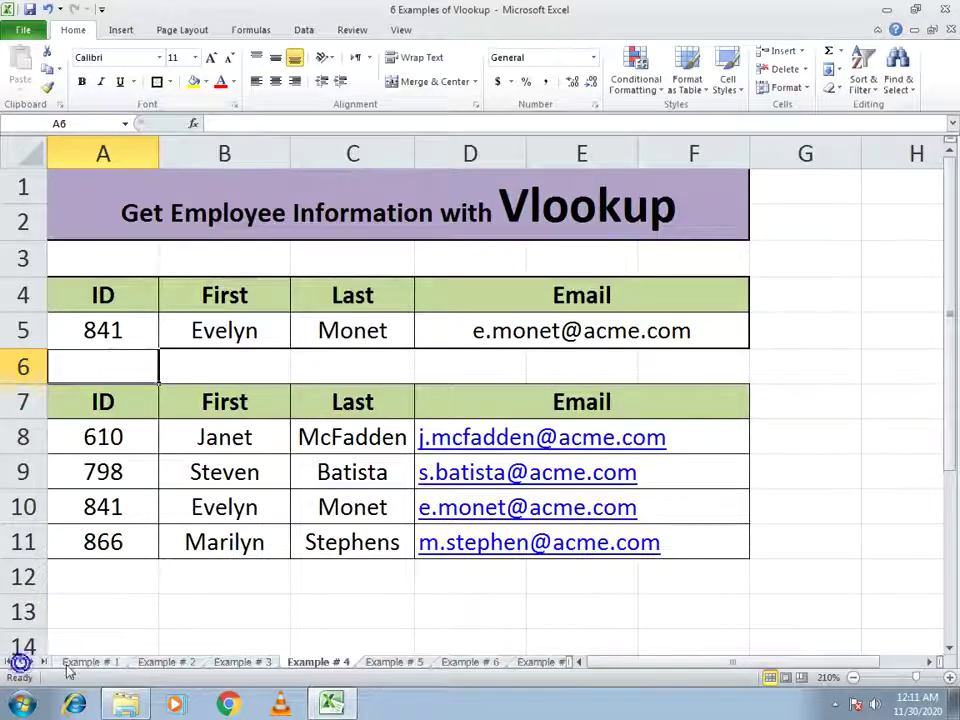
{"action": "left_click", "coordinate": [100, 662]}
{"action": "left_click", "coordinate": [162, 662]}
{"action": "left_click", "coordinate": [100, 662]}
{"action": "left_click", "coordinate": [170, 662]}
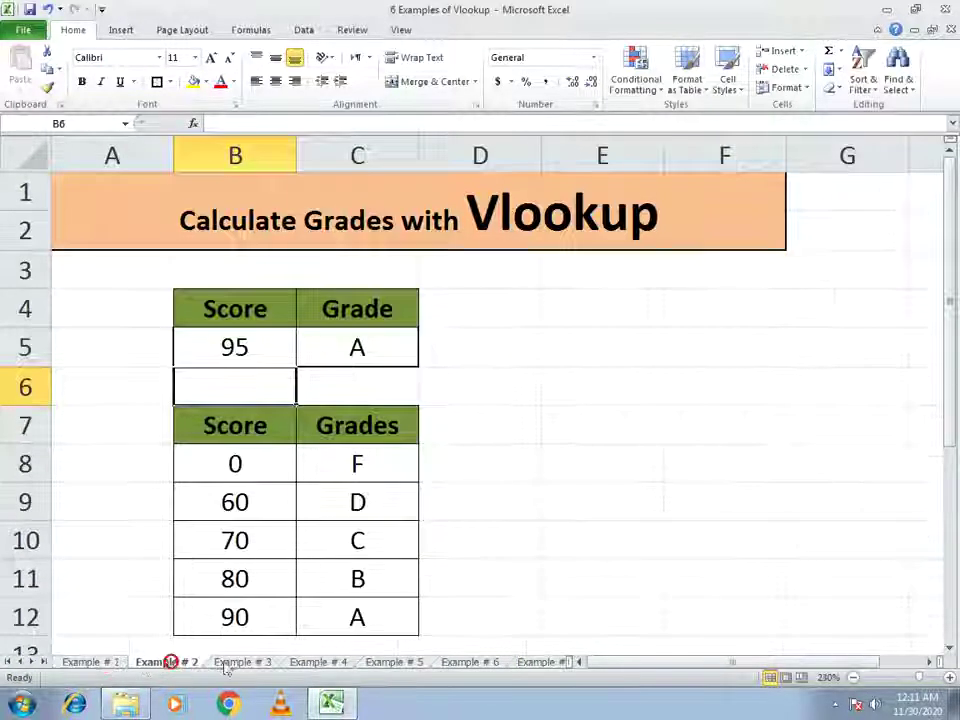
{"action": "left_click", "coordinate": [240, 664]}
{"action": "left_click", "coordinate": [300, 664]}
{"action": "left_click", "coordinate": [96, 664]}
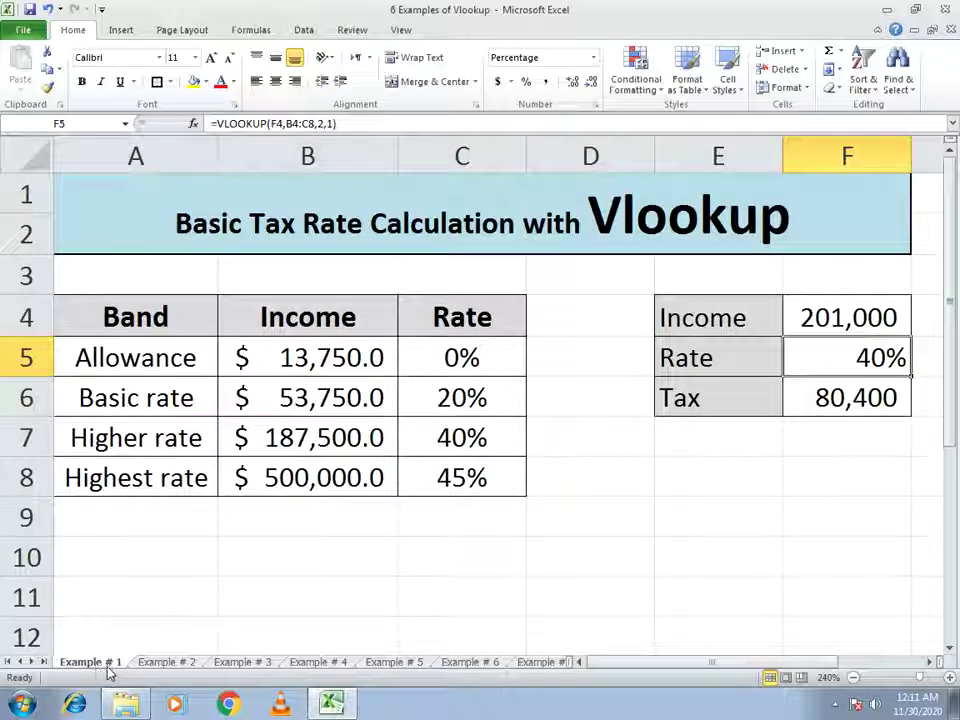
{"action": "left_click", "coordinate": [158, 665]}
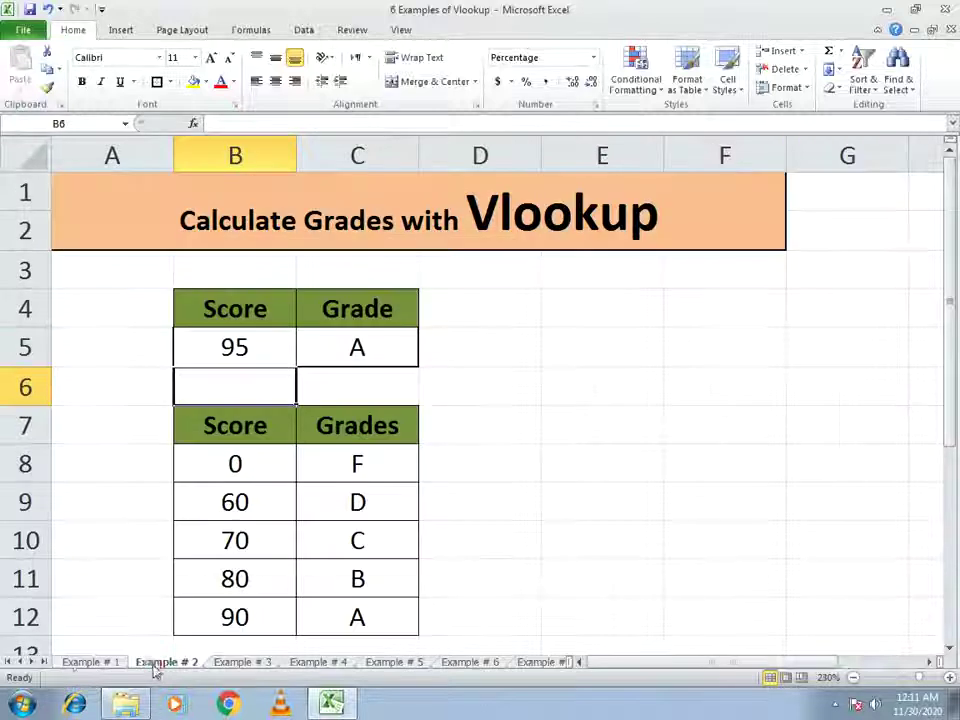
{"action": "left_click", "coordinate": [68, 664]}
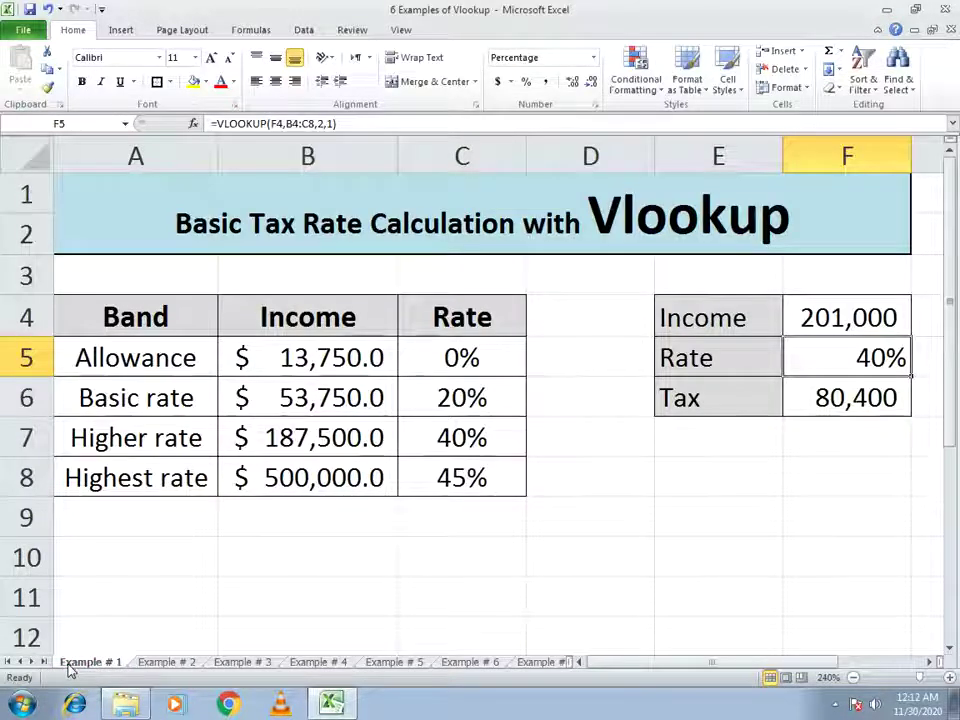